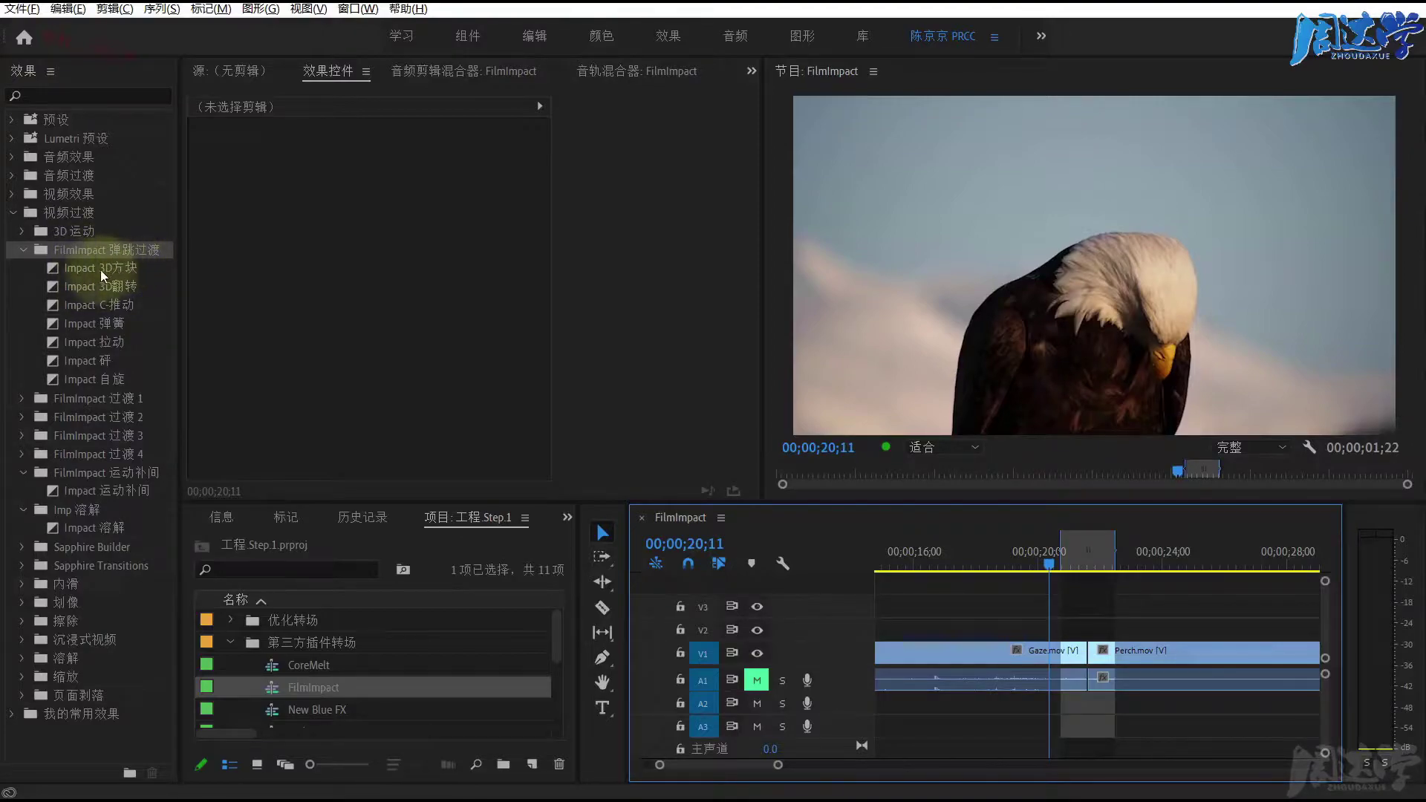
Drop Impact 3D方块 on the Gaze/Perch cut, preview it, and select it for Effect Controls
{"action": "left_click_drag", "start_coordinate": [88, 269], "coordinate": [1093, 658]}
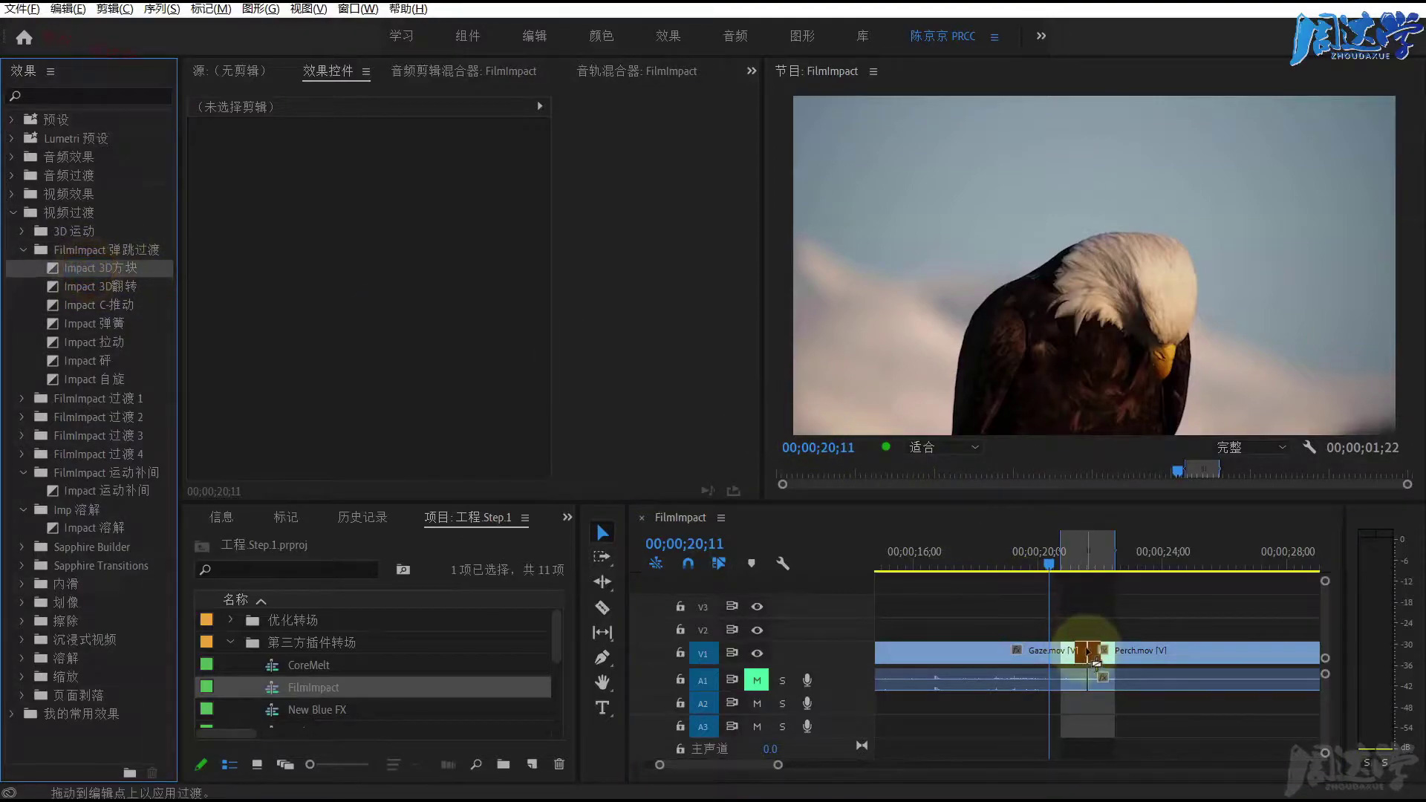
{"action": "key", "text": "space"}
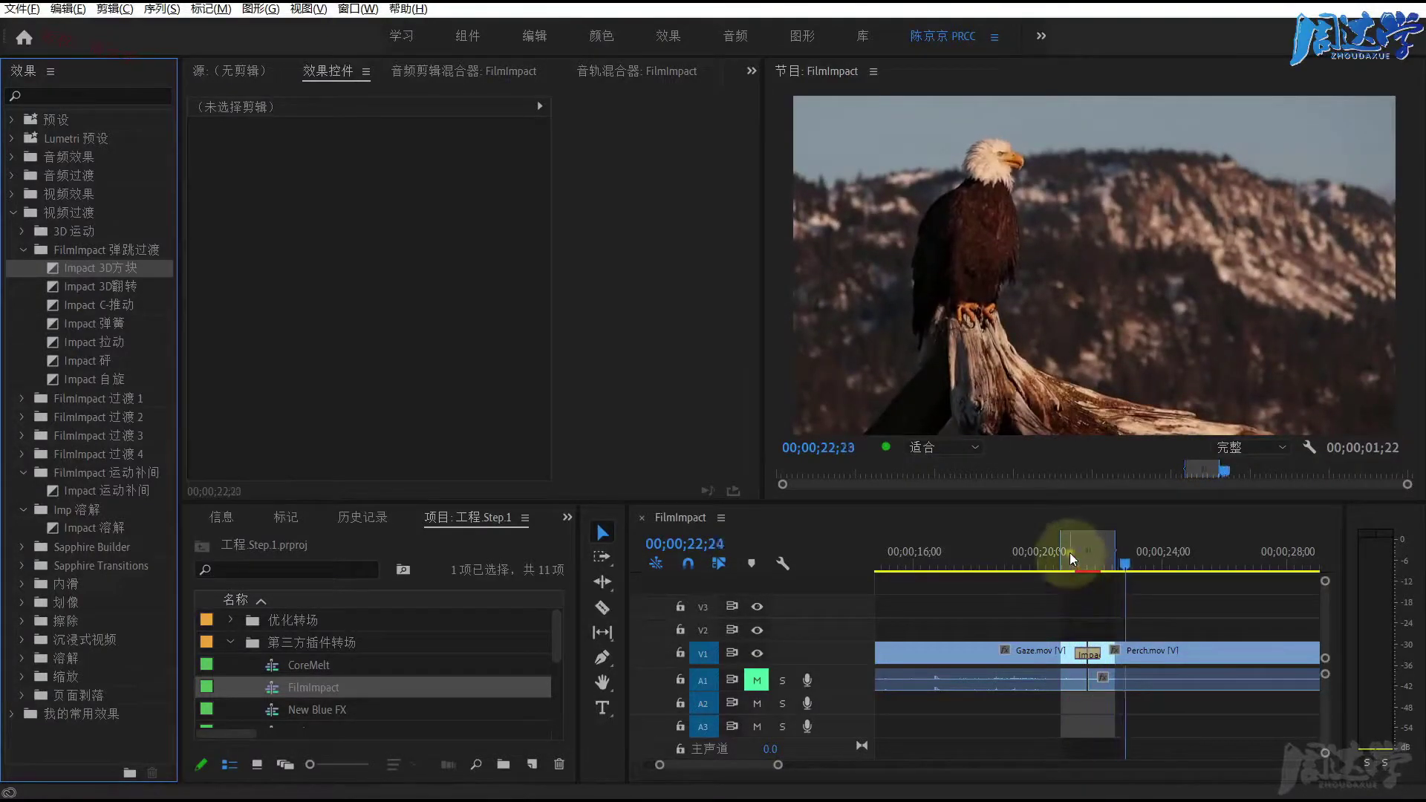
{"action": "left_click", "coordinate": [1063, 554]}
{"action": "left_click_drag", "start_coordinate": [1054, 555], "coordinate": [1090, 555]}
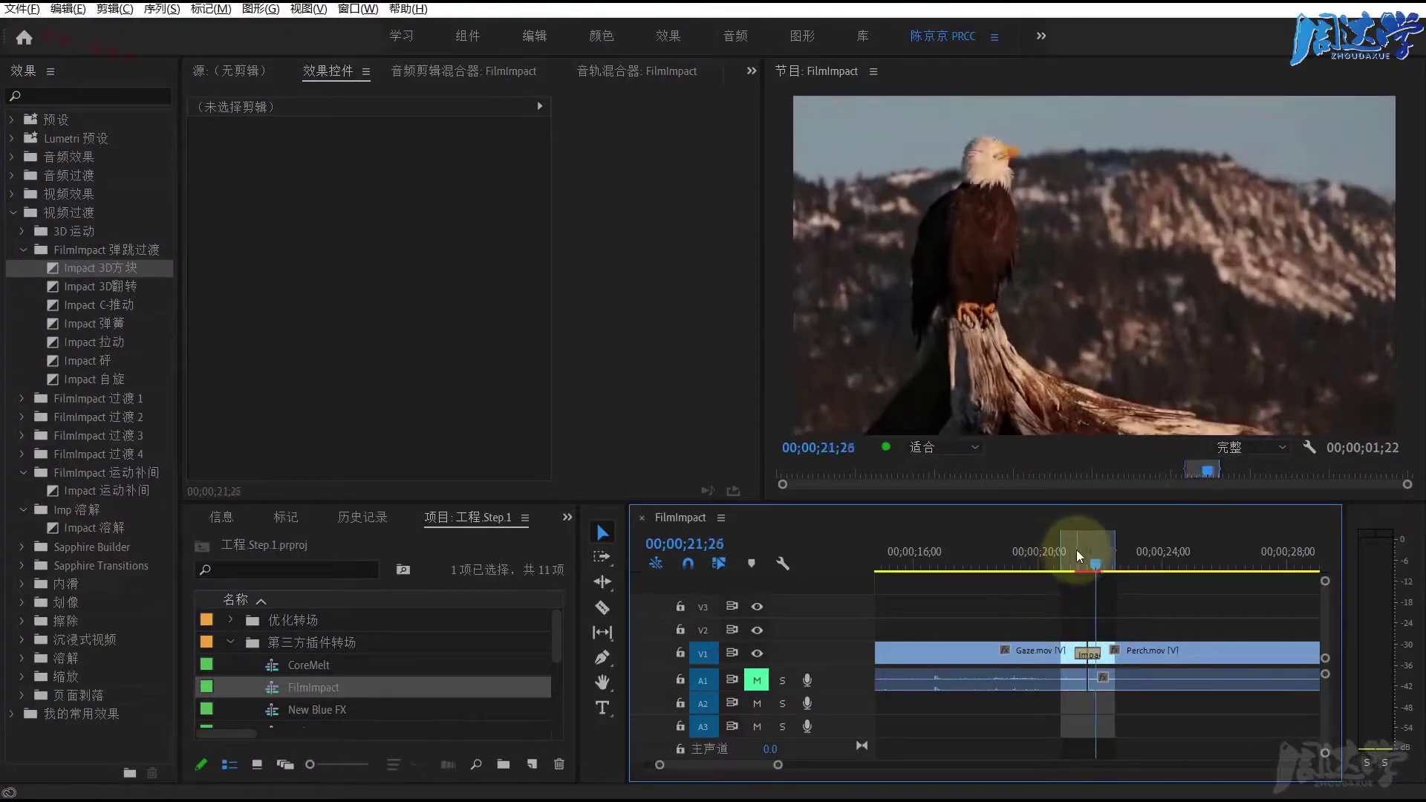
{"action": "left_click", "coordinate": [1090, 657]}
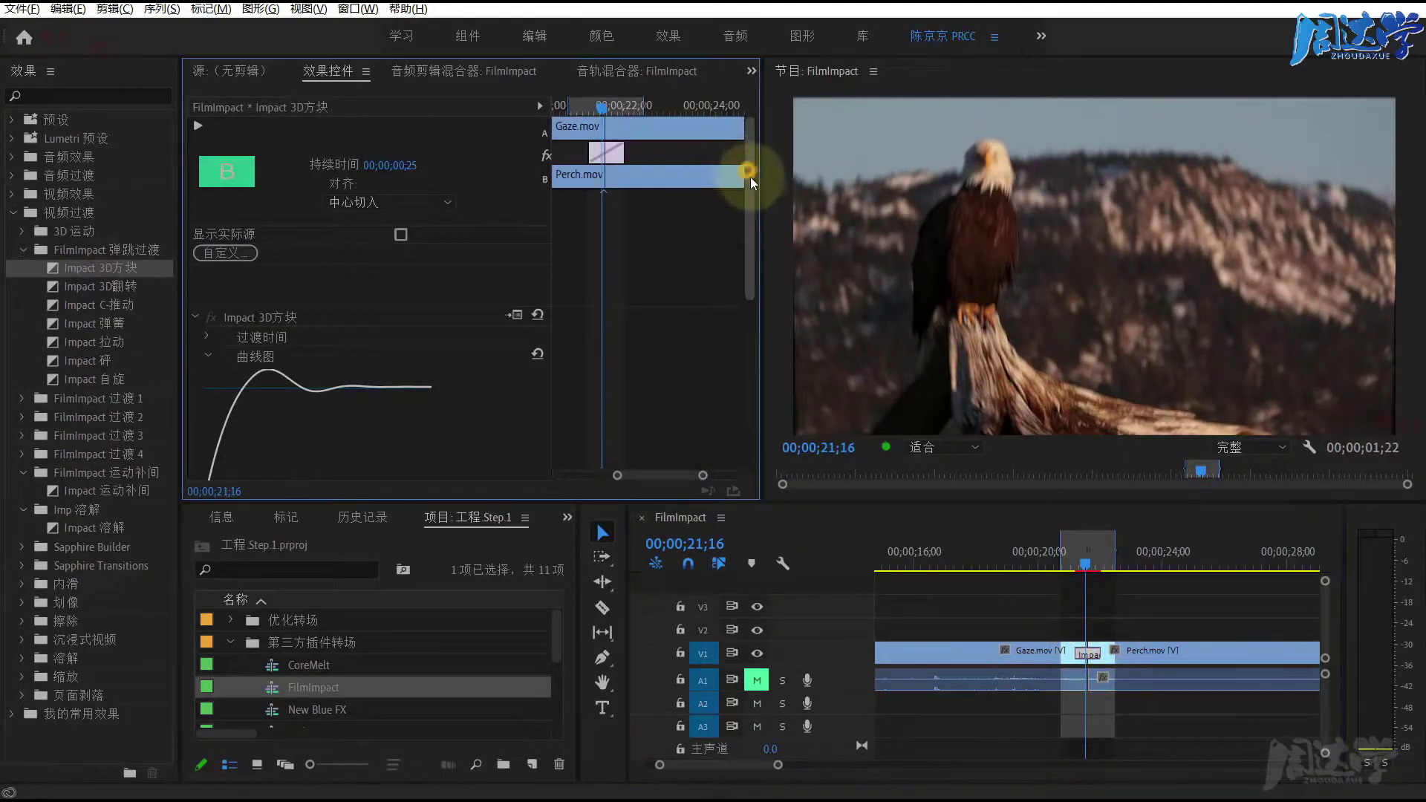
Raise the bounce frequency to 20 and scrub through the transition to preview it
{"action": "left_click_drag", "start_coordinate": [751, 177], "coordinate": [757, 217]}
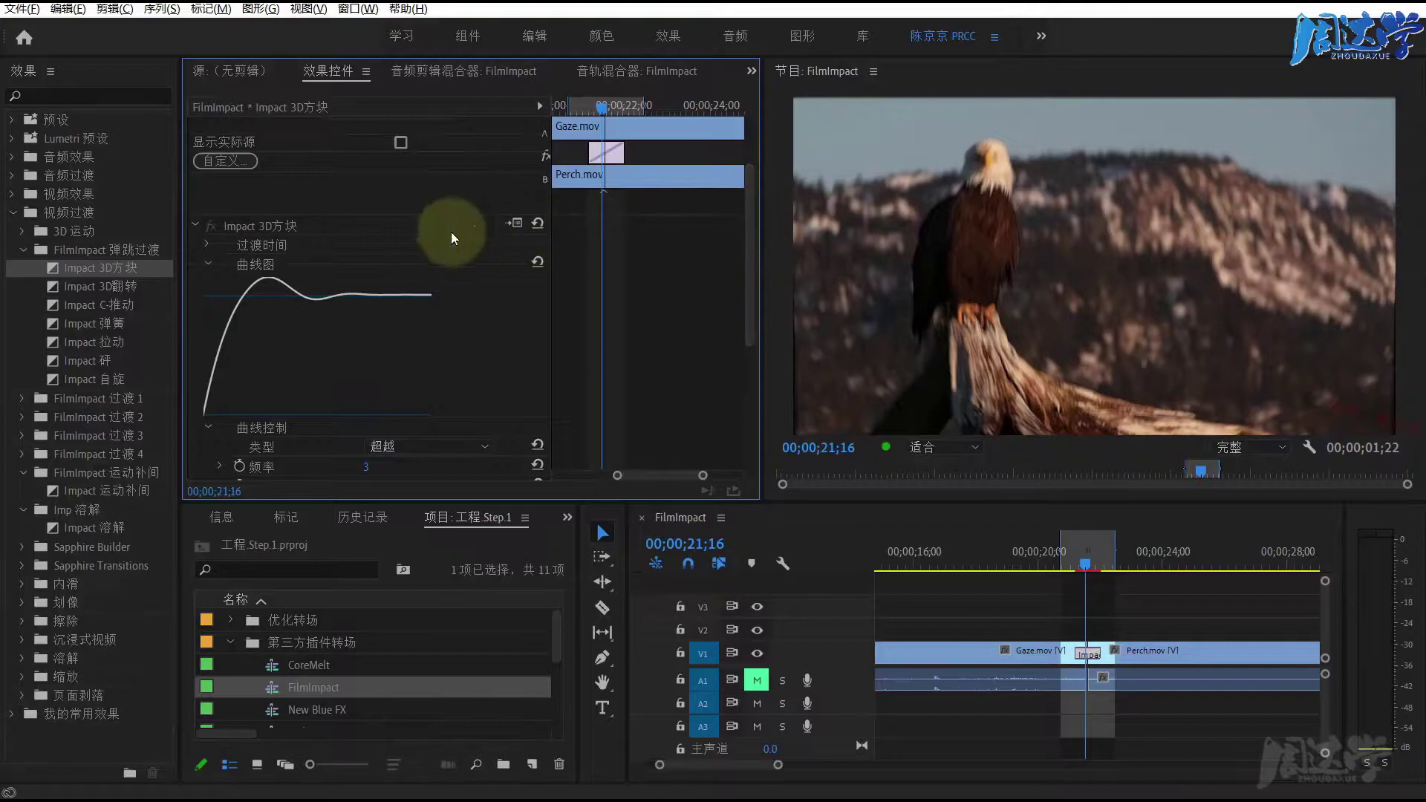
{"action": "mouse_move", "coordinate": [751, 220]}
{"action": "left_mouse_down"}
{"action": "mouse_move", "coordinate": [761, 269]}
{"action": "mouse_move", "coordinate": [745, 318]}
{"action": "left_mouse_up"}
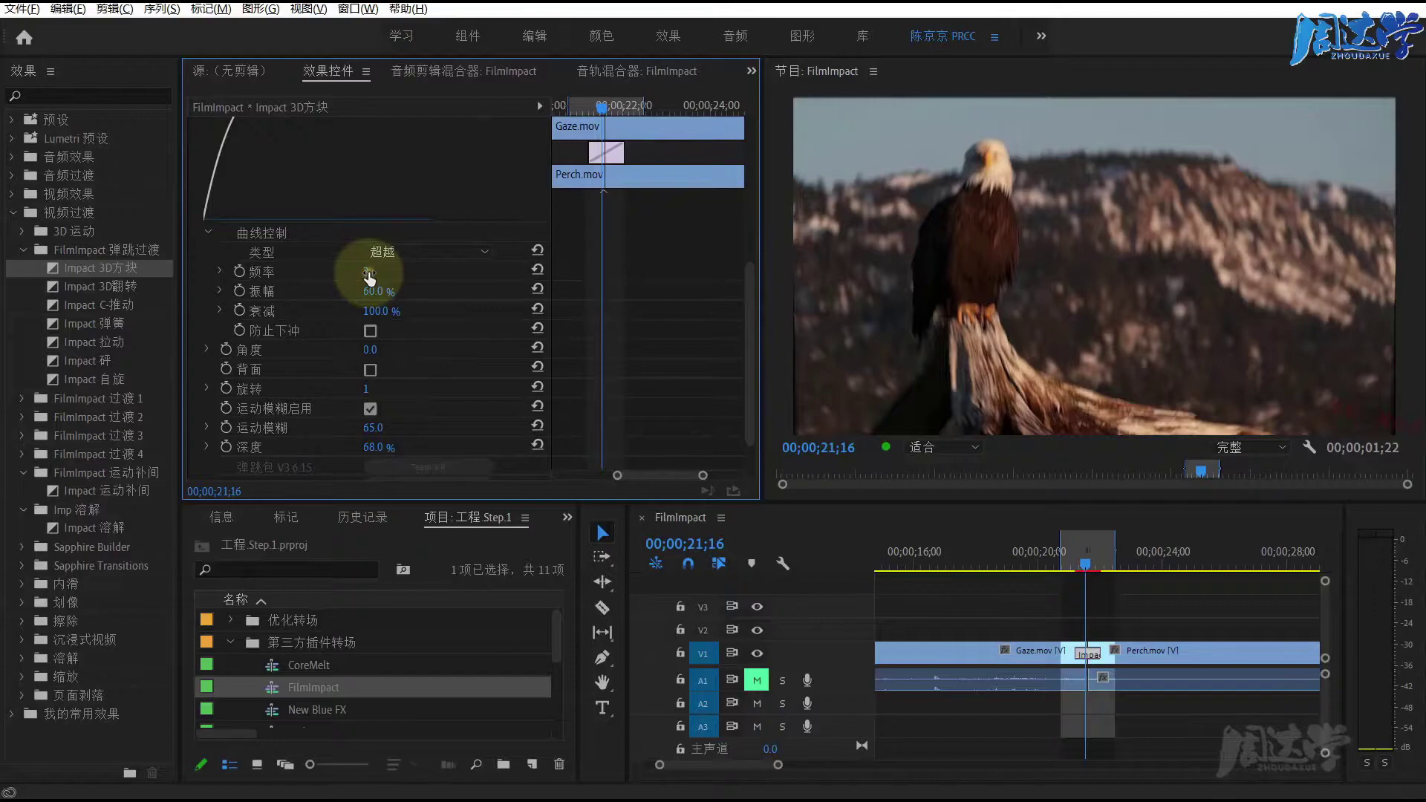
{"action": "left_click_drag", "start_coordinate": [369, 277], "coordinate": [401, 275]}
{"action": "key", "text": "equal"}
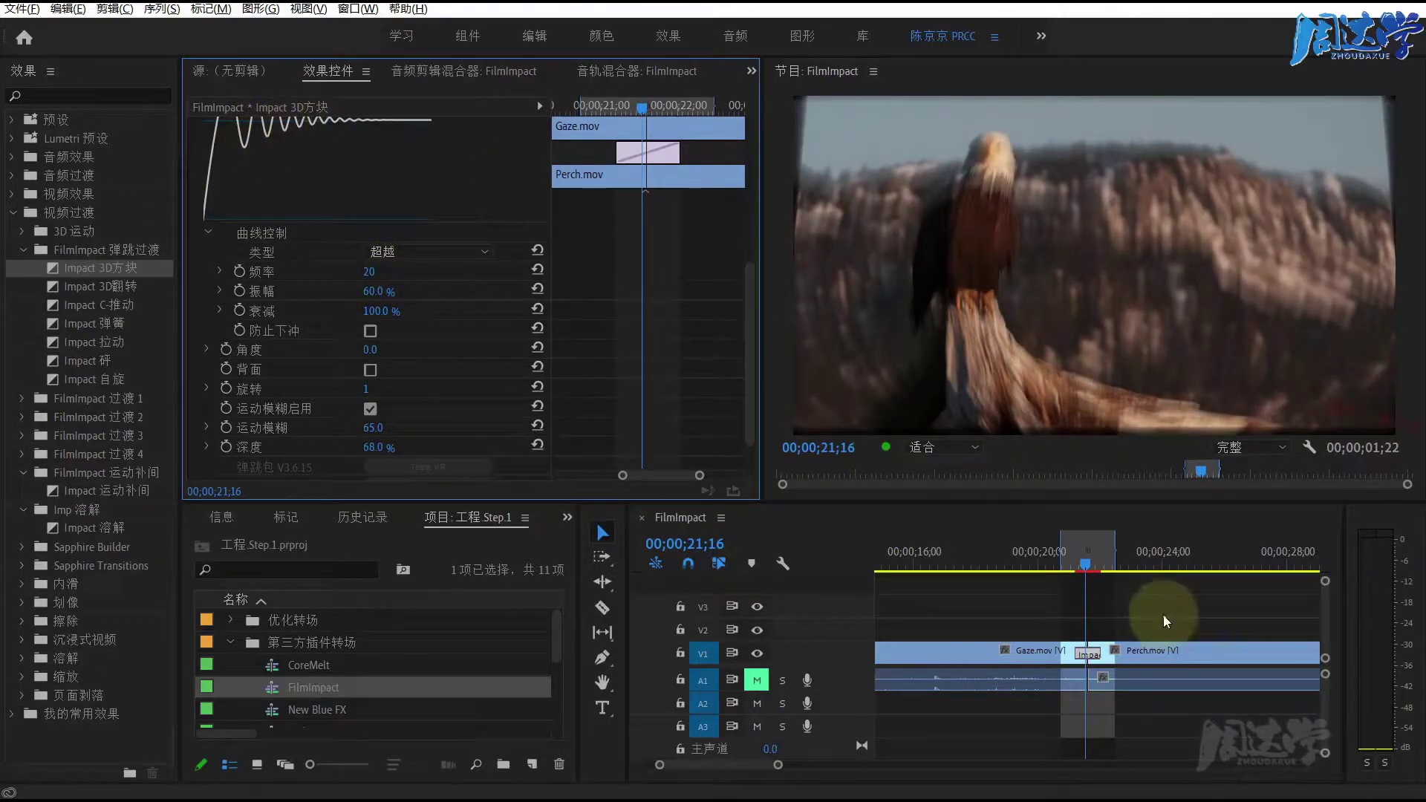
{"action": "left_click_drag", "start_coordinate": [1085, 570], "coordinate": [1093, 569]}
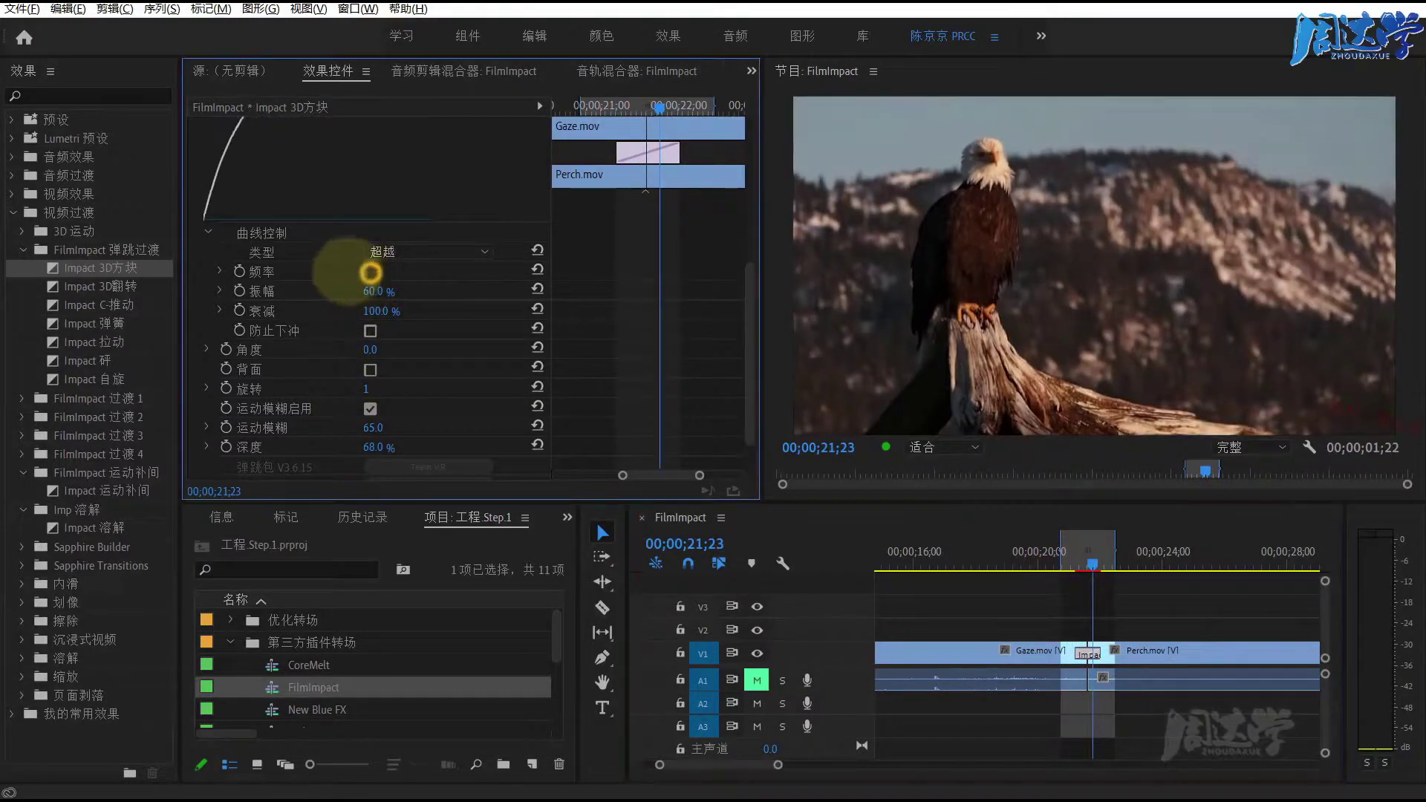
Switch the curve type to 弹跳, then bring the curve type list up again
{"action": "left_click", "coordinate": [408, 246]}
{"action": "left_click", "coordinate": [405, 269]}
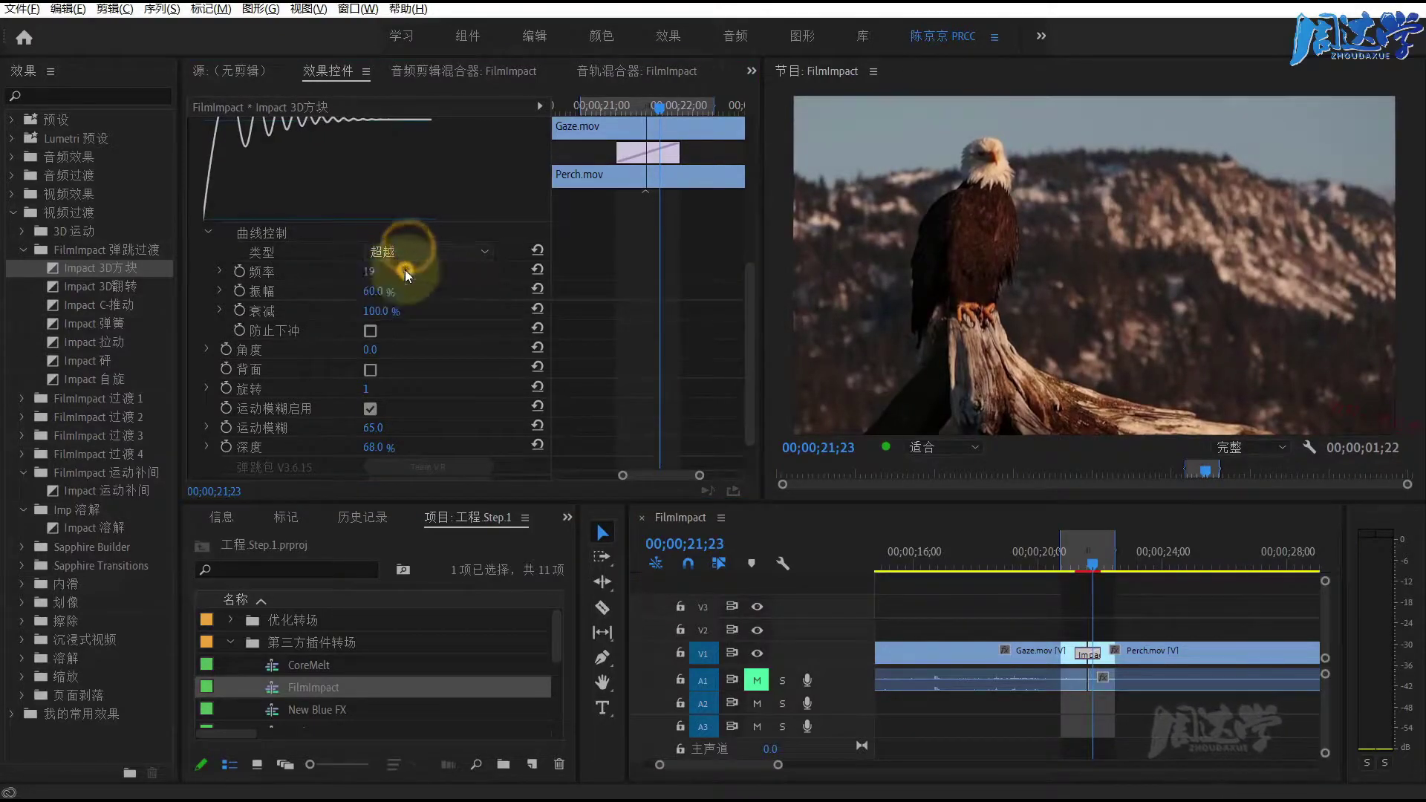
{"action": "left_click", "coordinate": [403, 251]}
Try the 贝塞尔 and then 弹跳 curve types, previewing the transition with each
{"action": "left_click", "coordinate": [403, 309]}
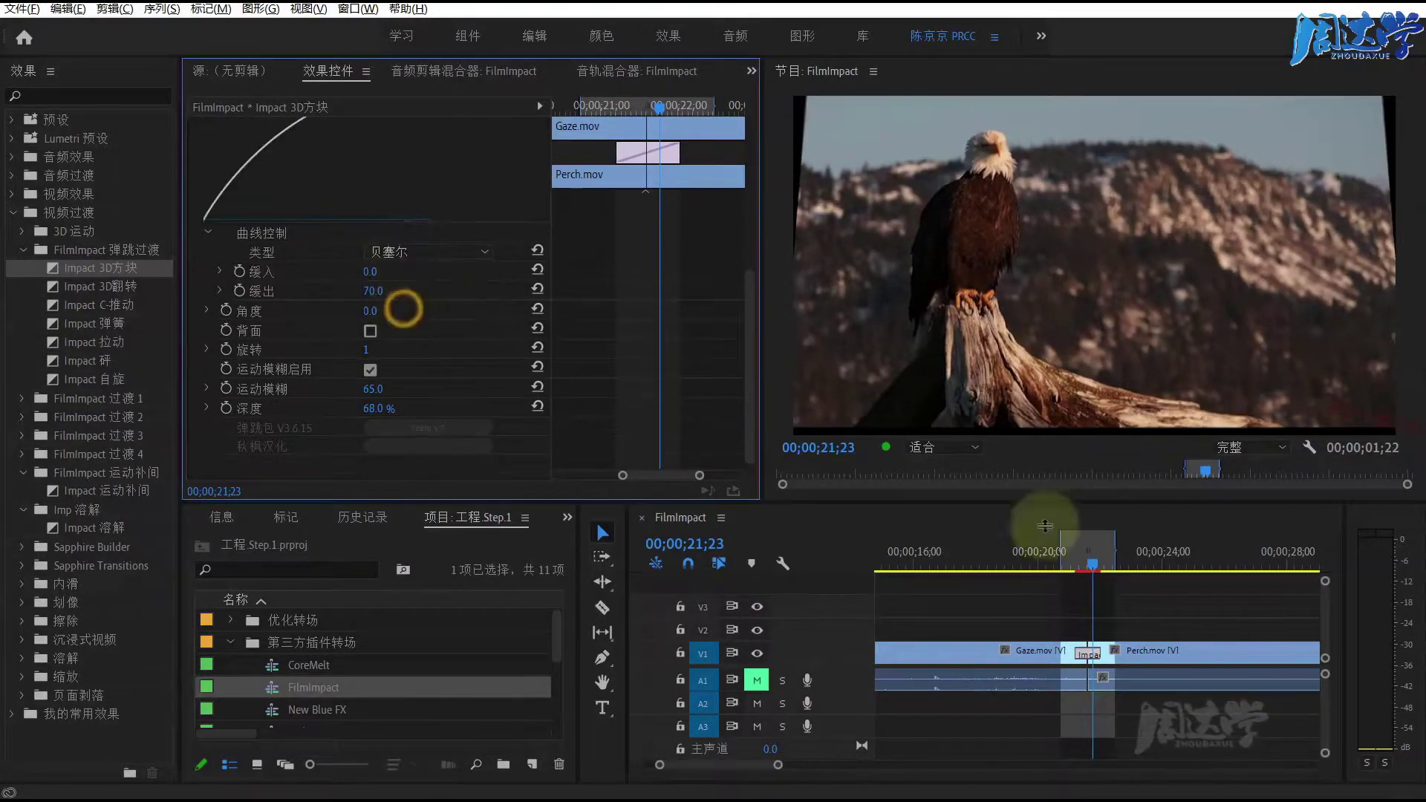
{"action": "left_click", "coordinate": [1060, 558]}
{"action": "left_click_drag", "start_coordinate": [1060, 558], "coordinate": [1086, 563]}
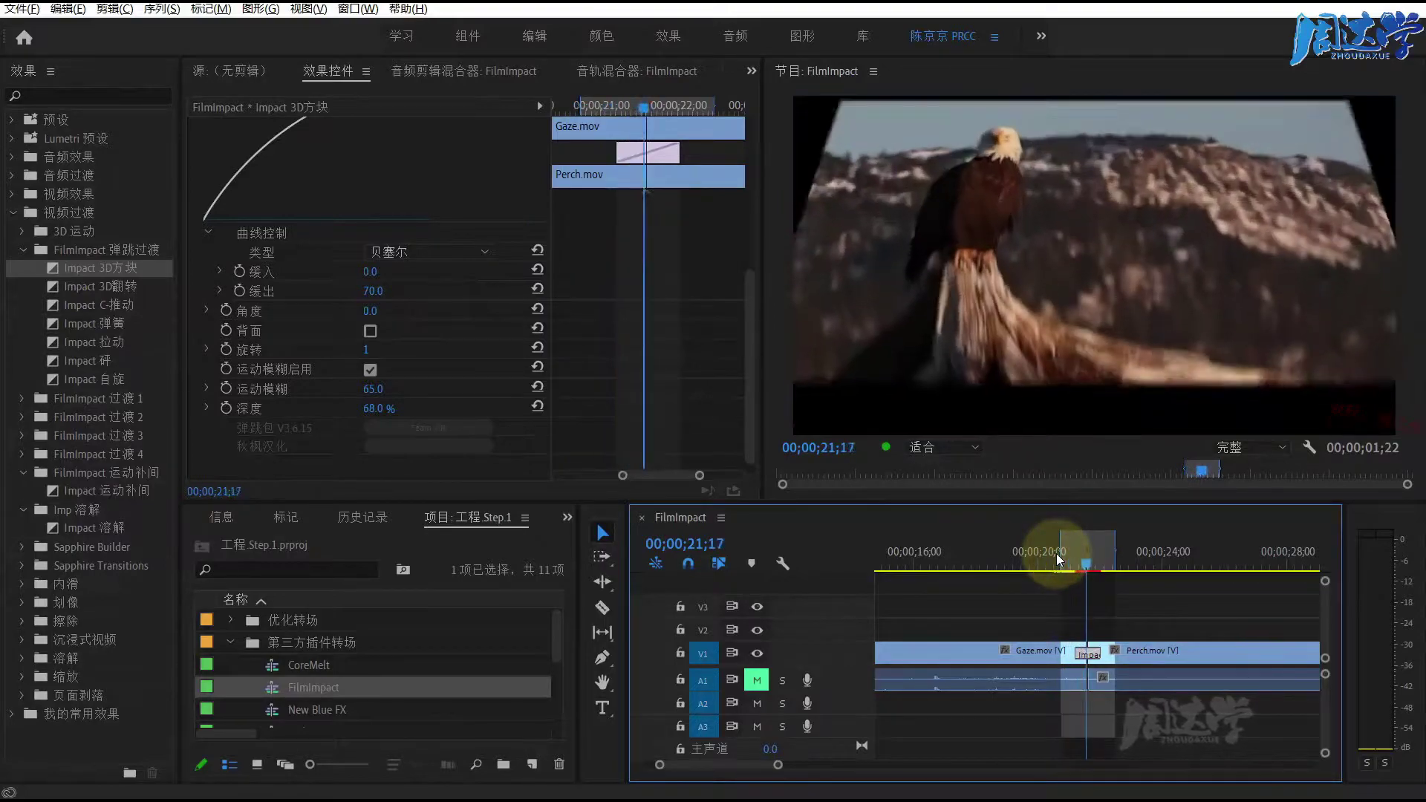
{"action": "left_click", "coordinate": [405, 252]}
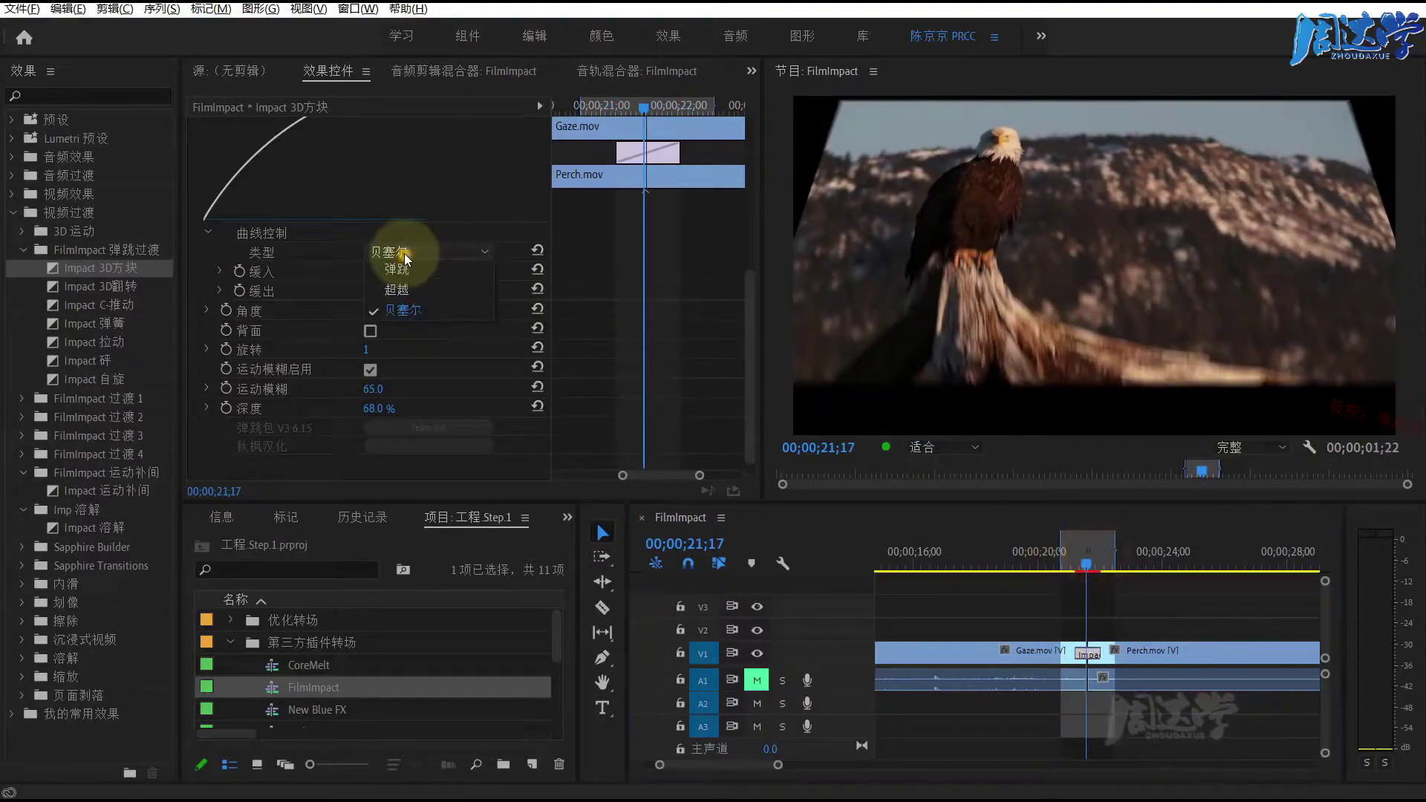
{"action": "left_click", "coordinate": [397, 269]}
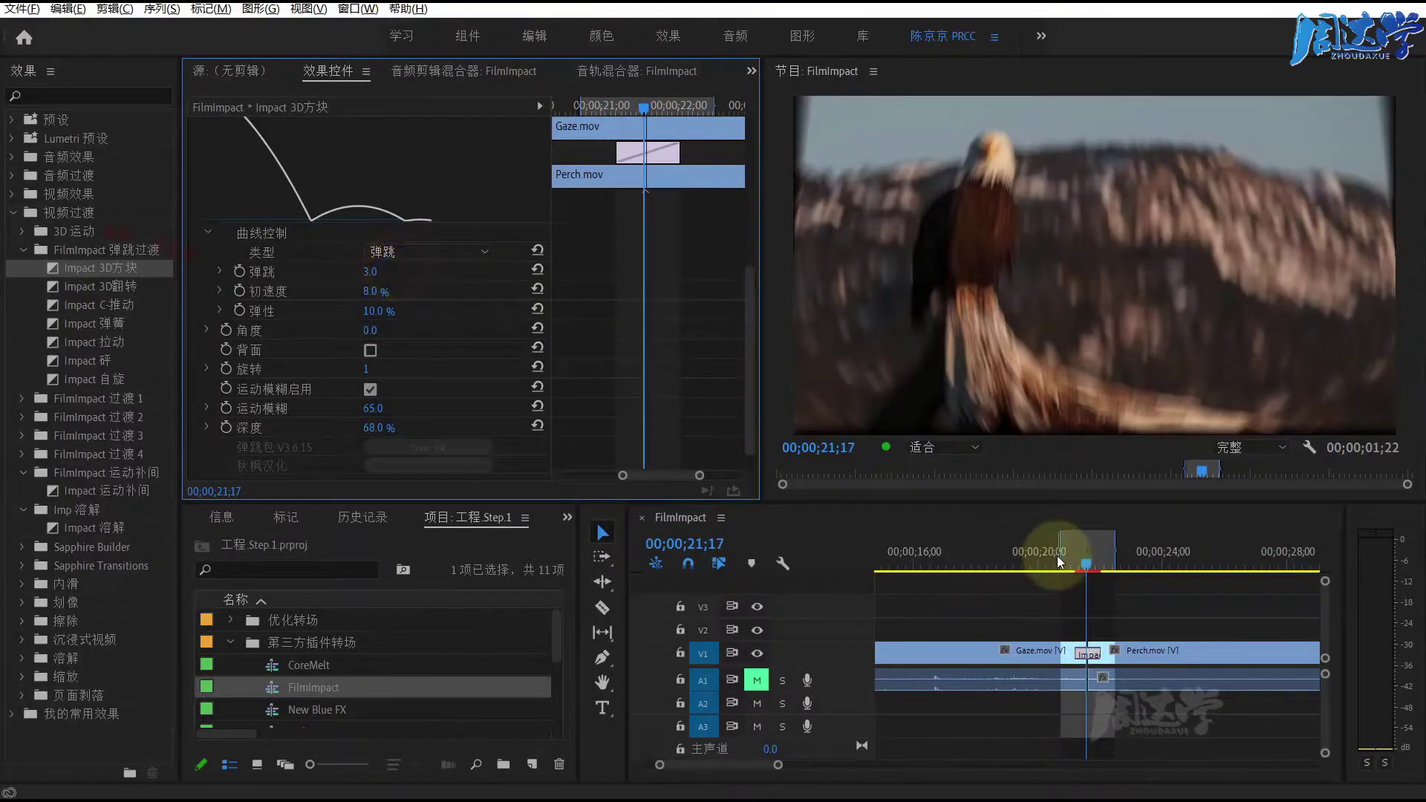
{"action": "left_click", "coordinate": [1060, 563]}
{"action": "key", "text": "space"}
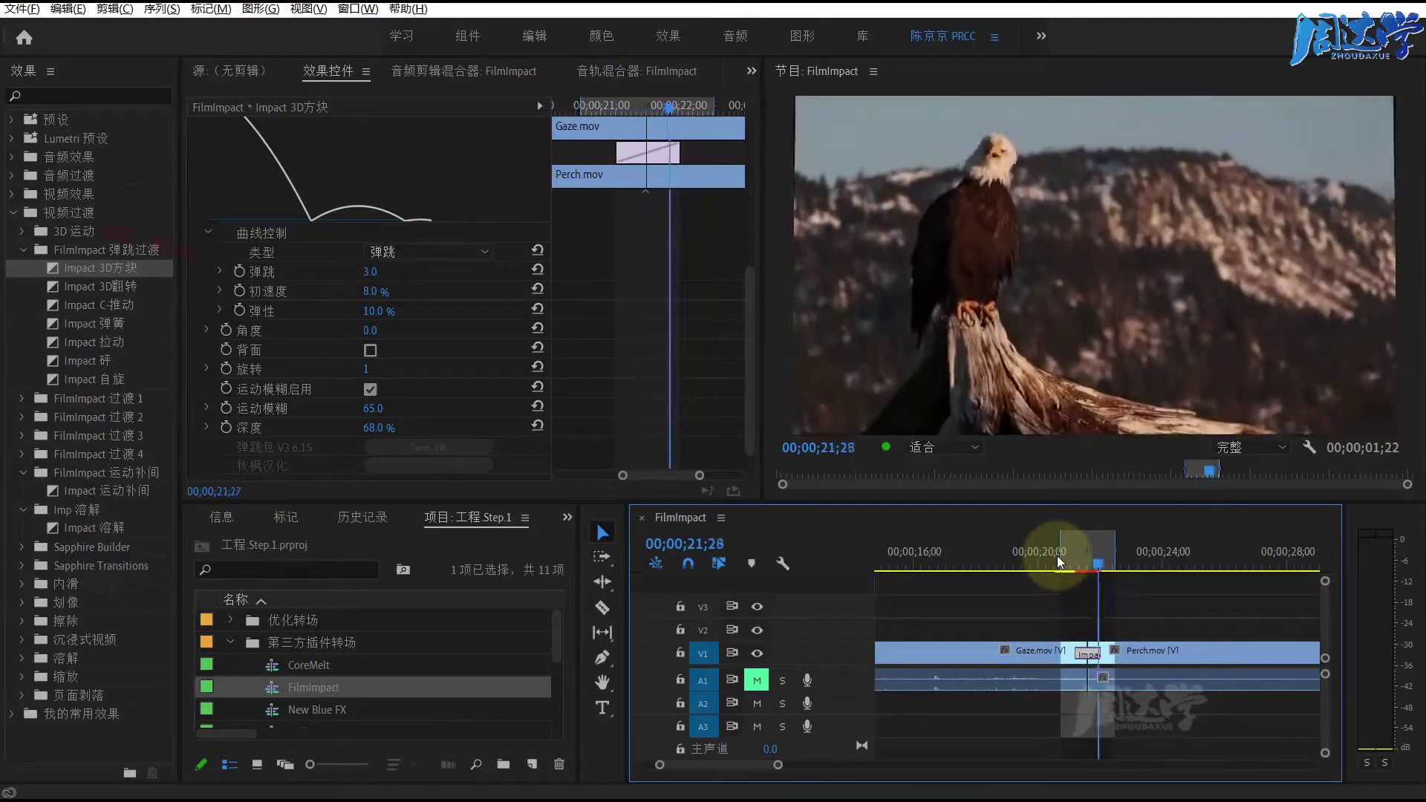
{"action": "left_click", "coordinate": [1090, 565]}
Set the curve back to 超越 and raise the amplitude to 80%
{"action": "left_click", "coordinate": [394, 256]}
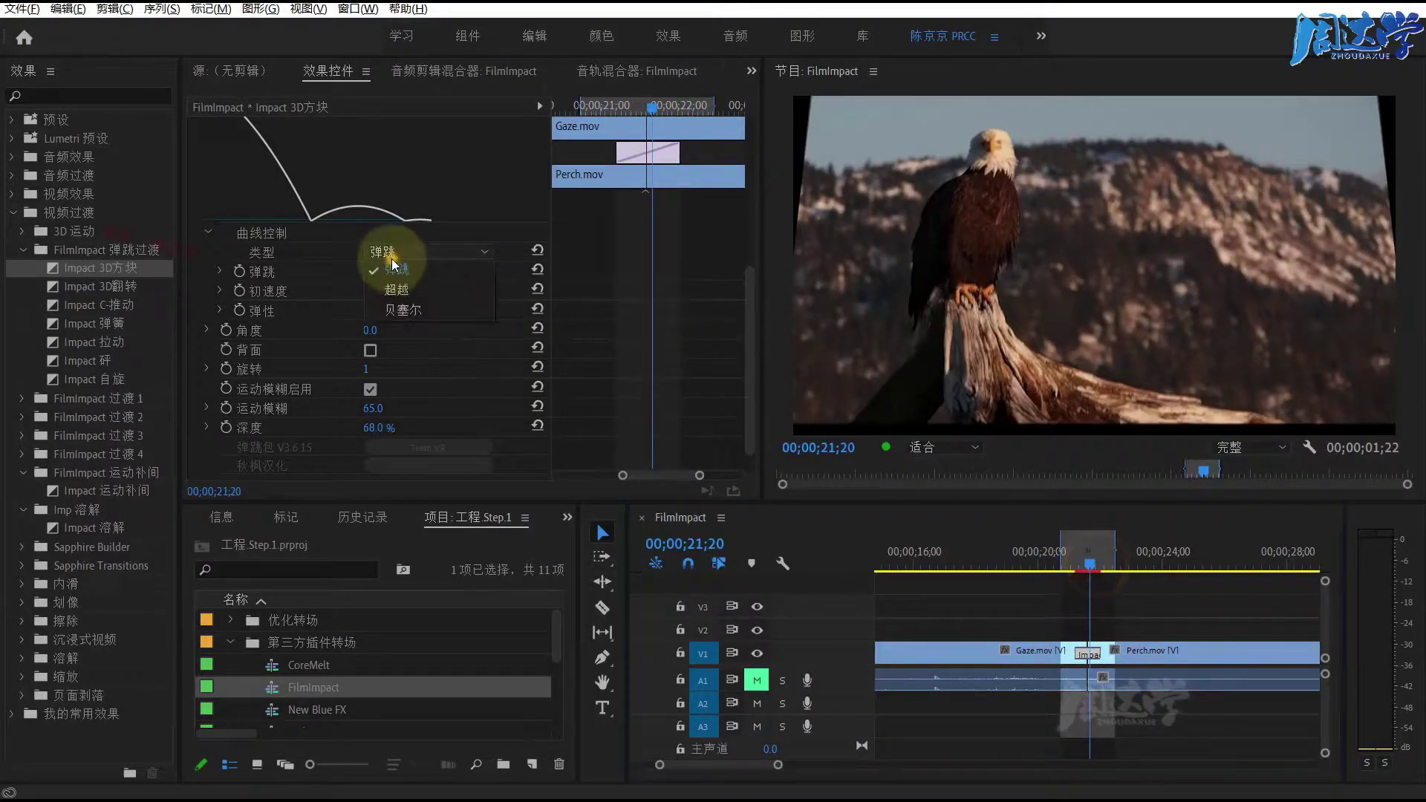
{"action": "left_click", "coordinate": [397, 288]}
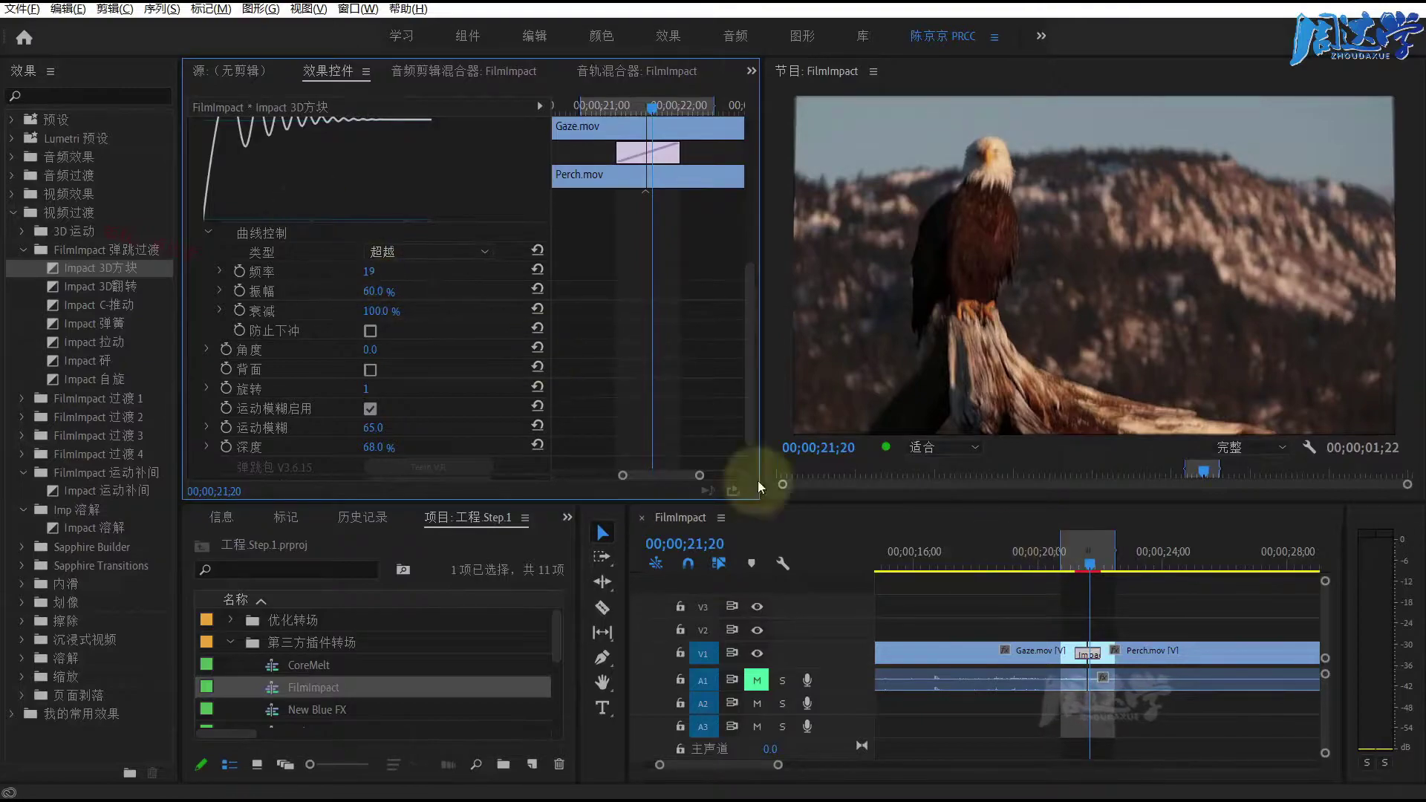
{"action": "left_click_drag", "start_coordinate": [1056, 565], "coordinate": [1090, 566]}
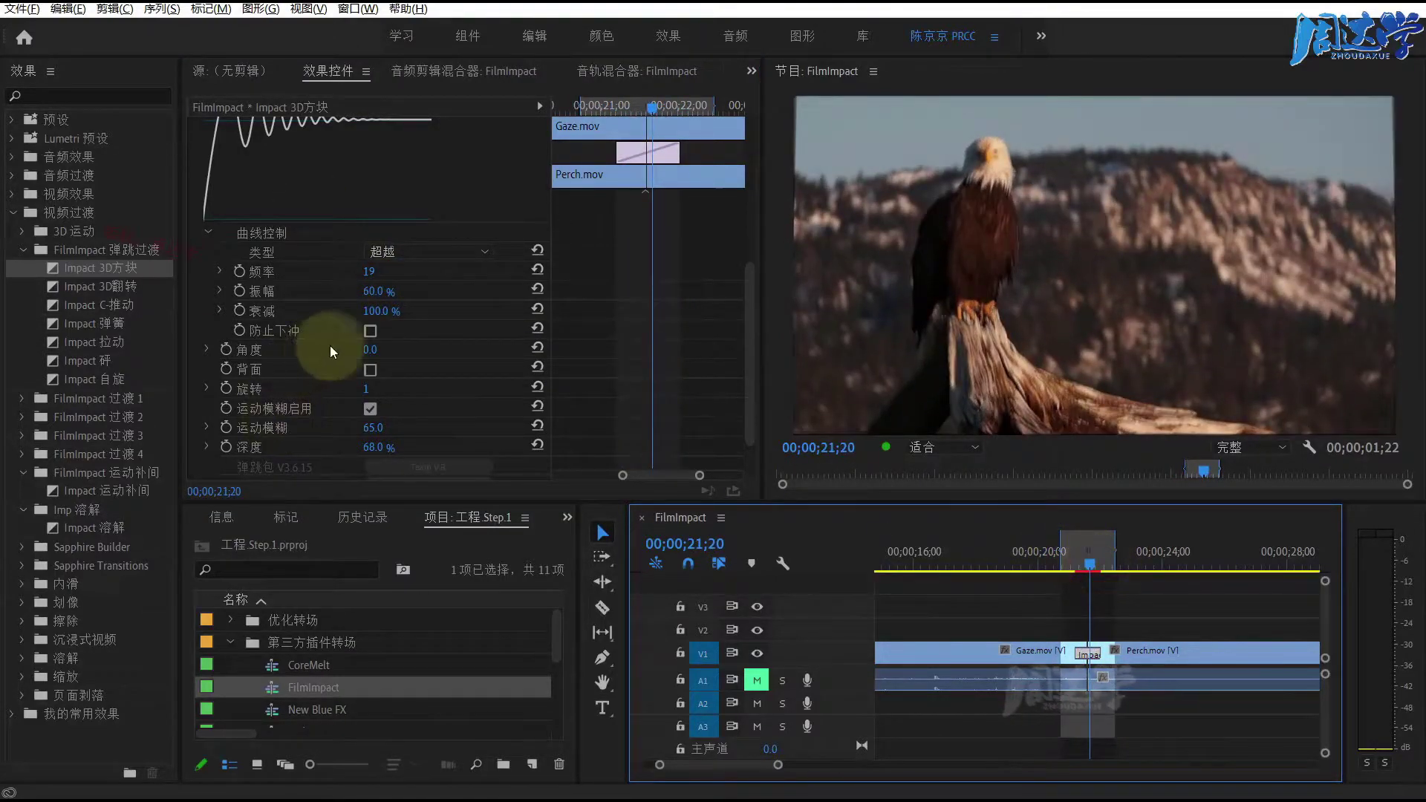
{"action": "mouse_move", "coordinate": [378, 295]}
{"action": "left_mouse_down"}
{"action": "mouse_move", "coordinate": [391, 291]}
{"action": "mouse_move", "coordinate": [393, 312]}
{"action": "left_mouse_up"}
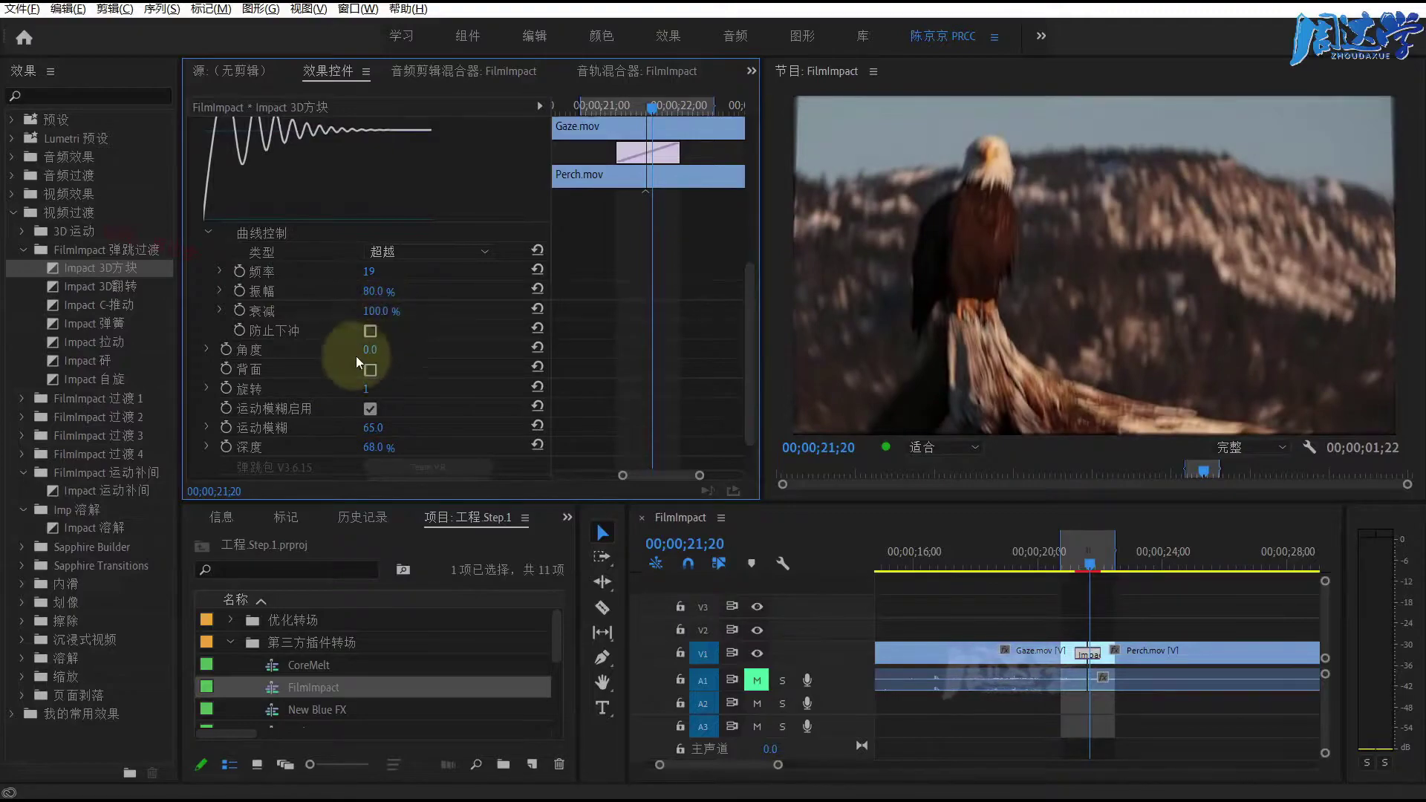
Turn on undershoot prevention and replay the transition
{"action": "left_click", "coordinate": [369, 332]}
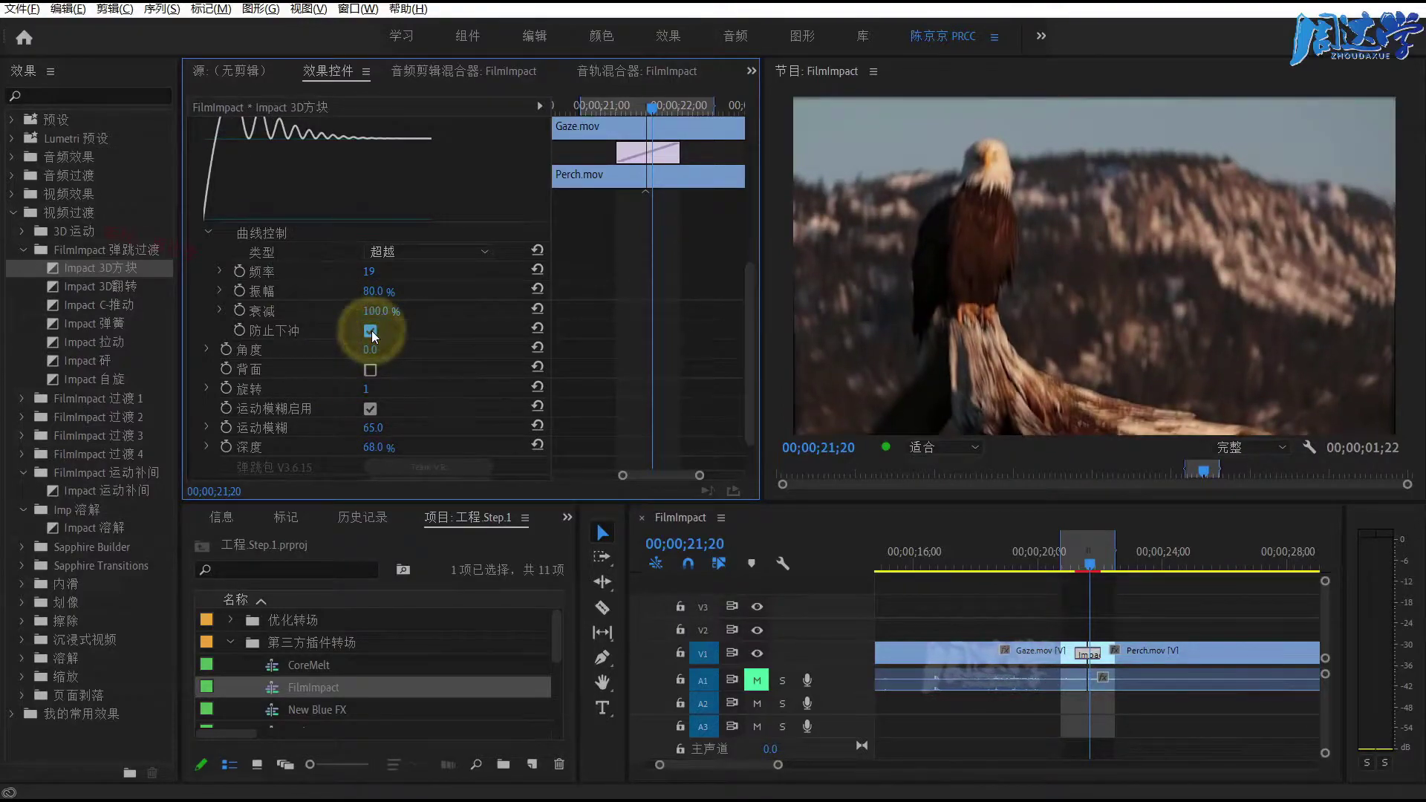
{"action": "left_click", "coordinate": [1053, 570]}
{"action": "key", "text": "space"}
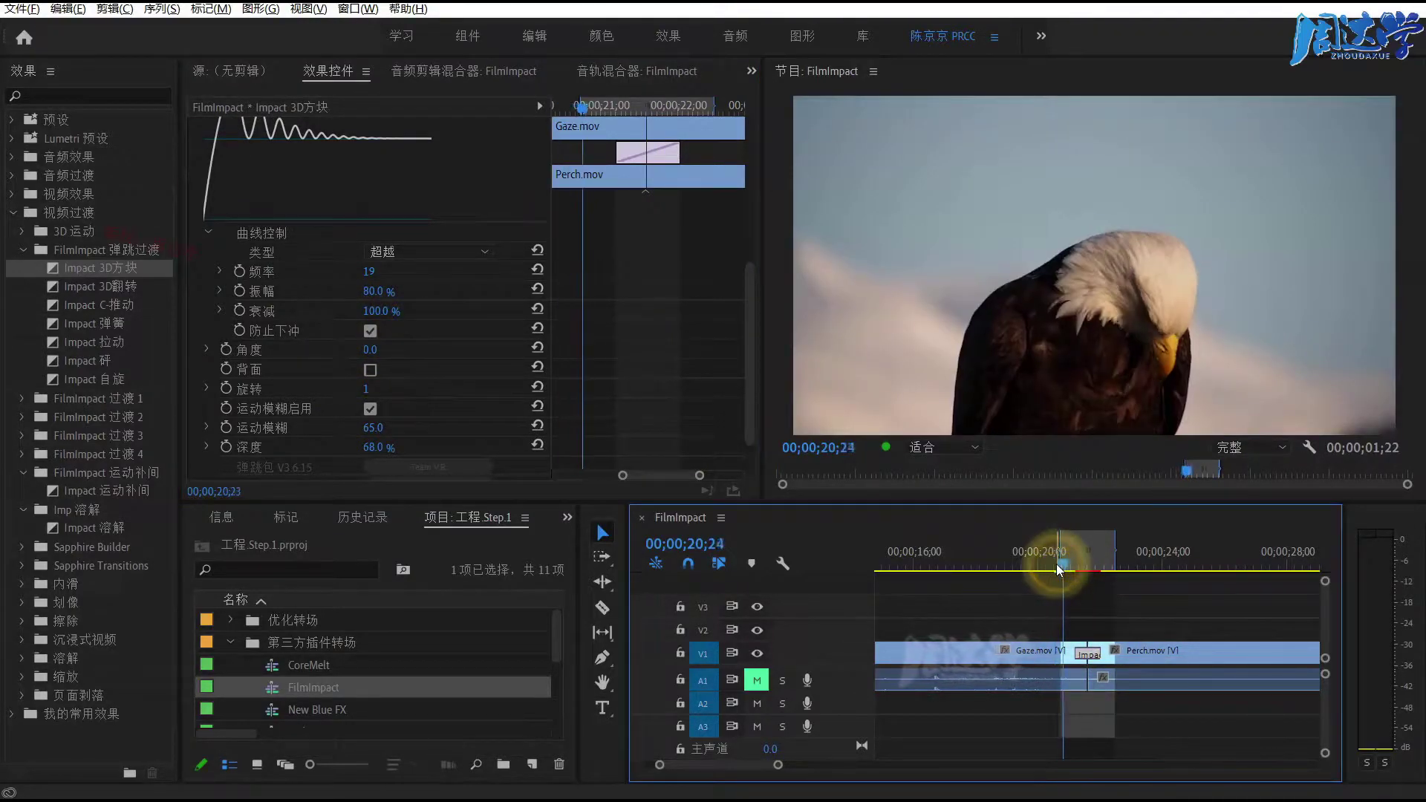
{"action": "left_click", "coordinate": [1087, 569]}
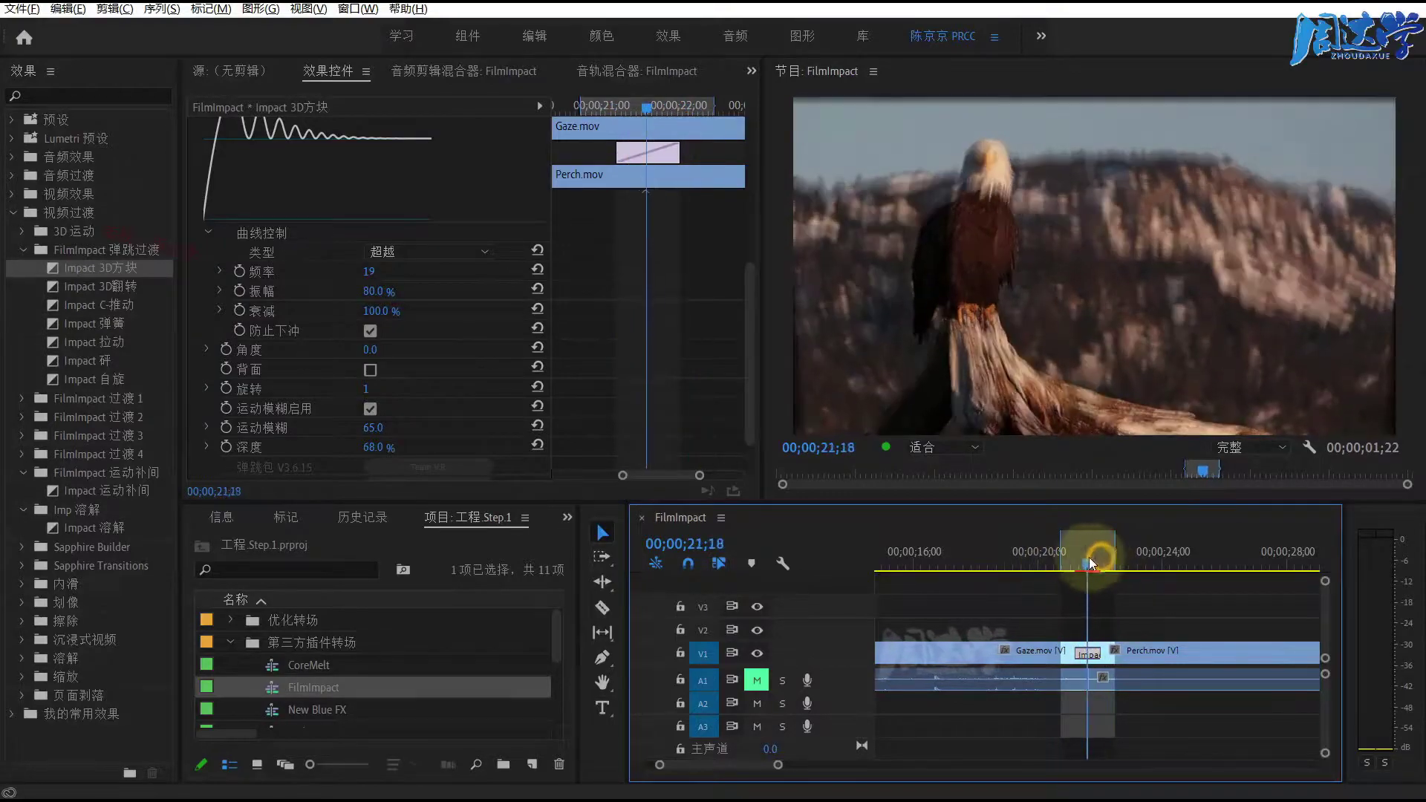
Tilt the cube angle to 5° and show the back face, then replay
{"action": "left_click_drag", "start_coordinate": [375, 357], "coordinate": [381, 371]}
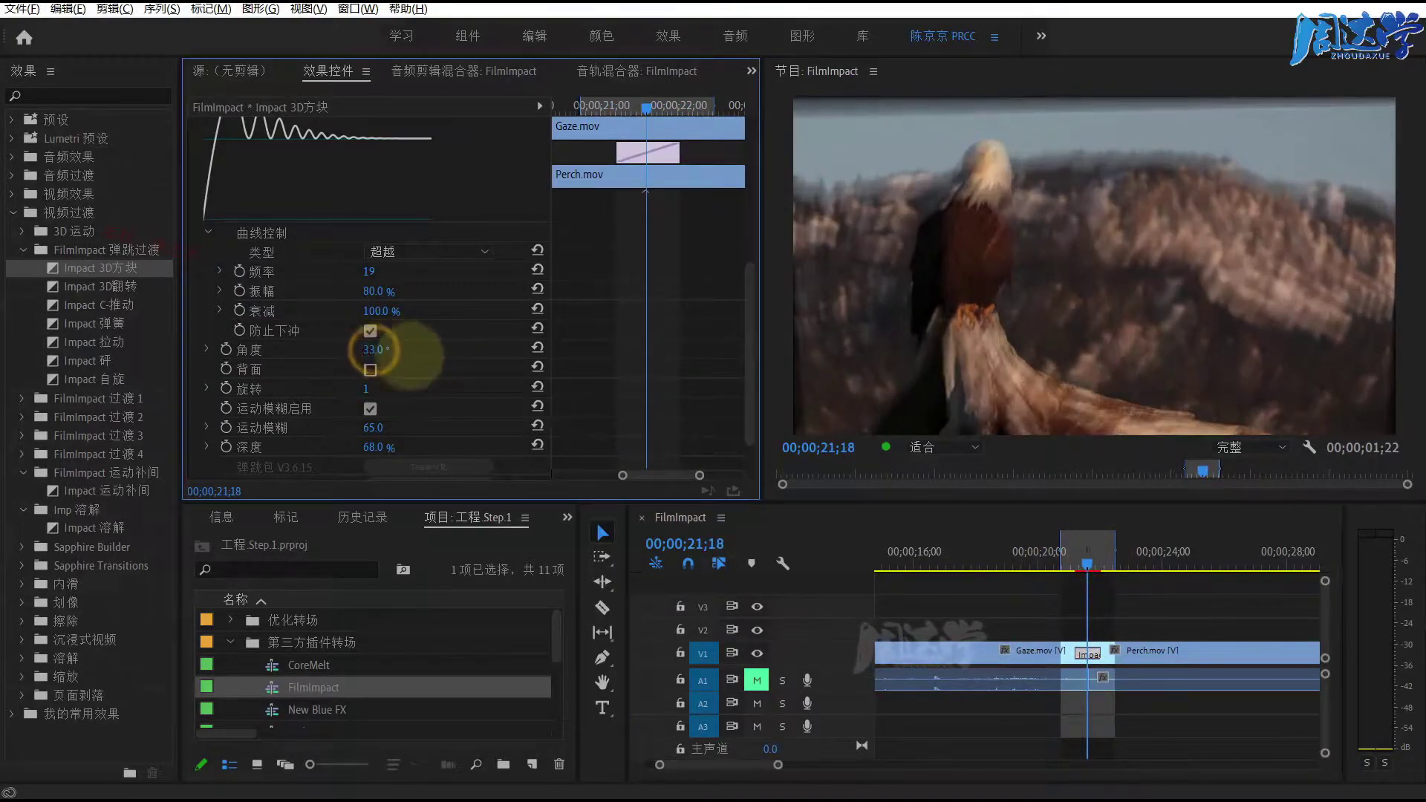
{"action": "left_click", "coordinate": [370, 371]}
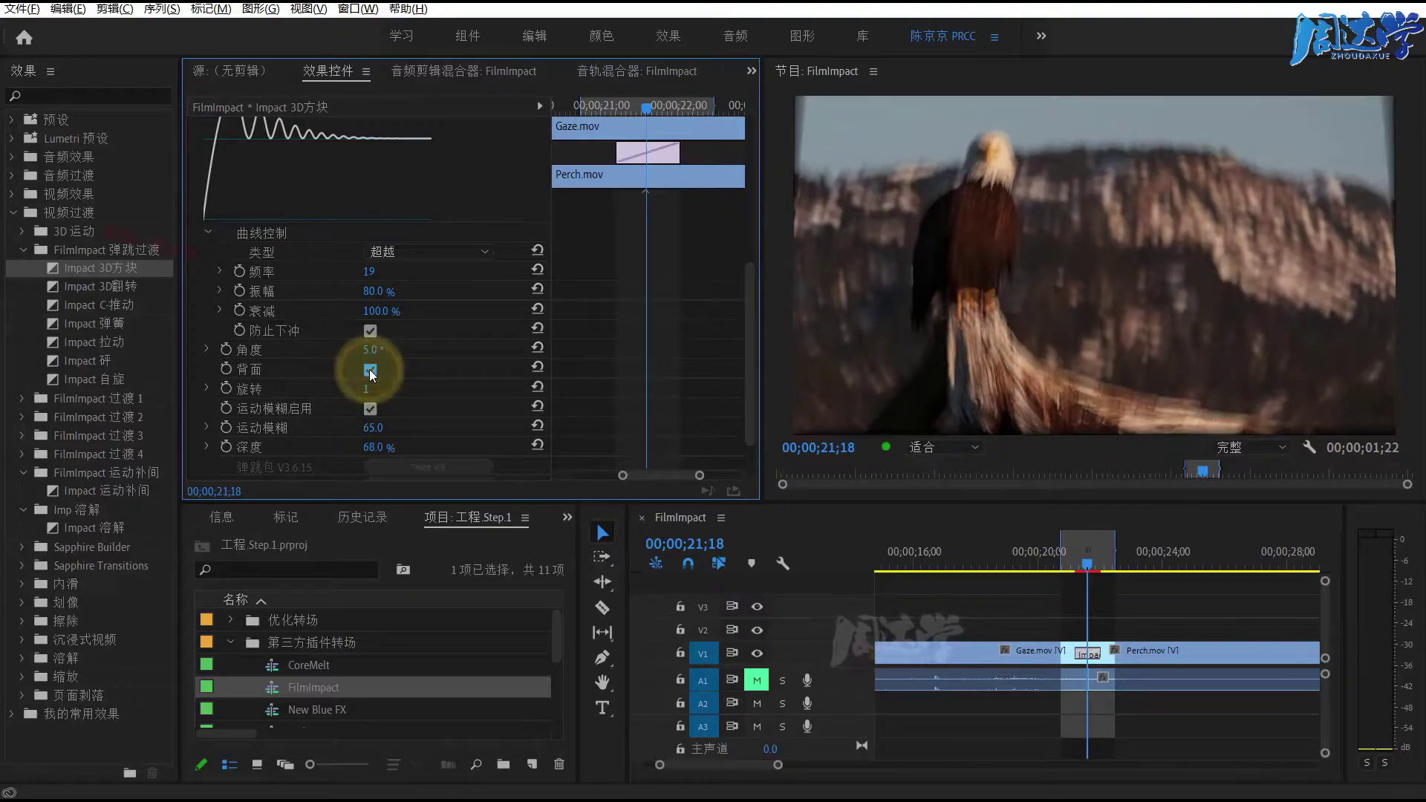
{"action": "left_click", "coordinate": [1053, 565]}
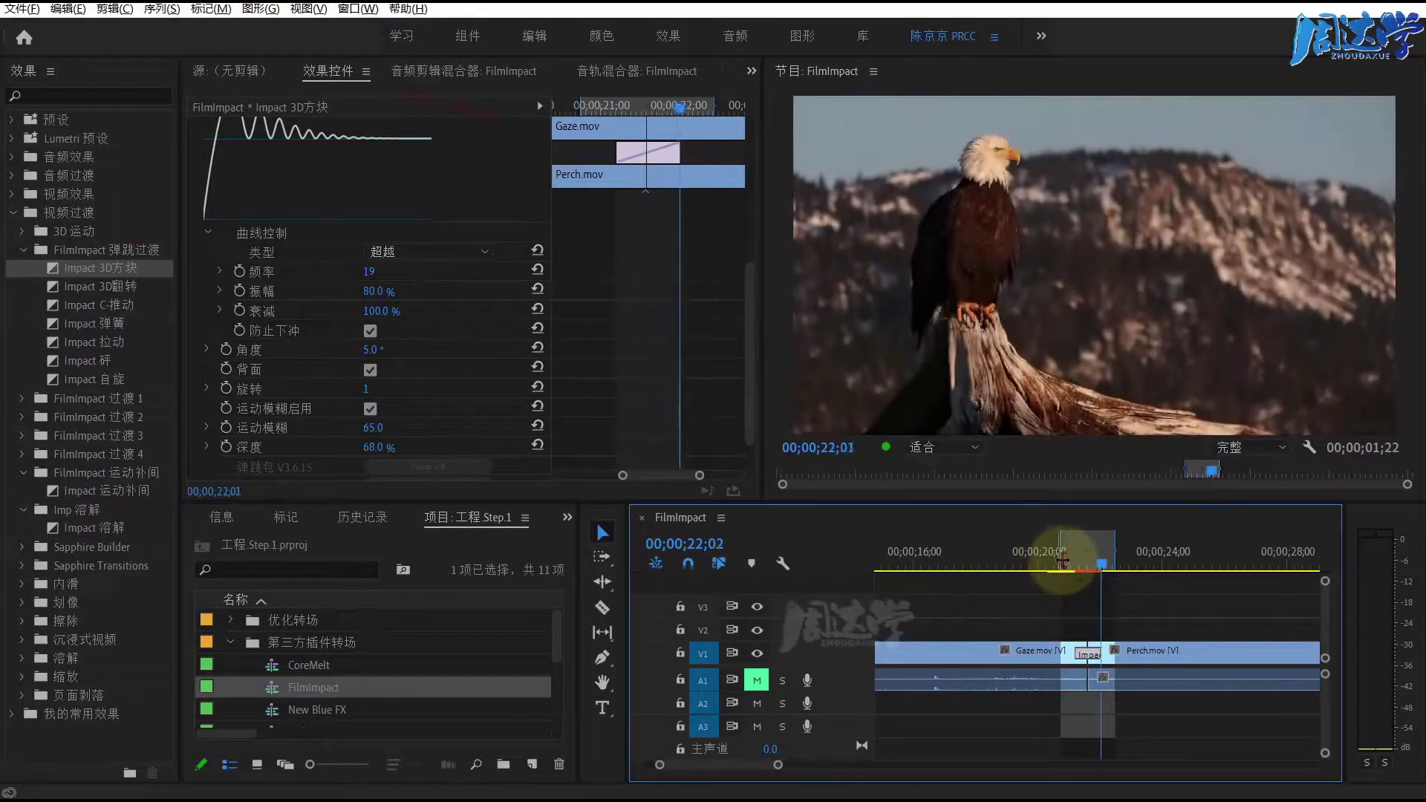
{"action": "left_click_drag", "start_coordinate": [1103, 560], "coordinate": [1085, 563]}
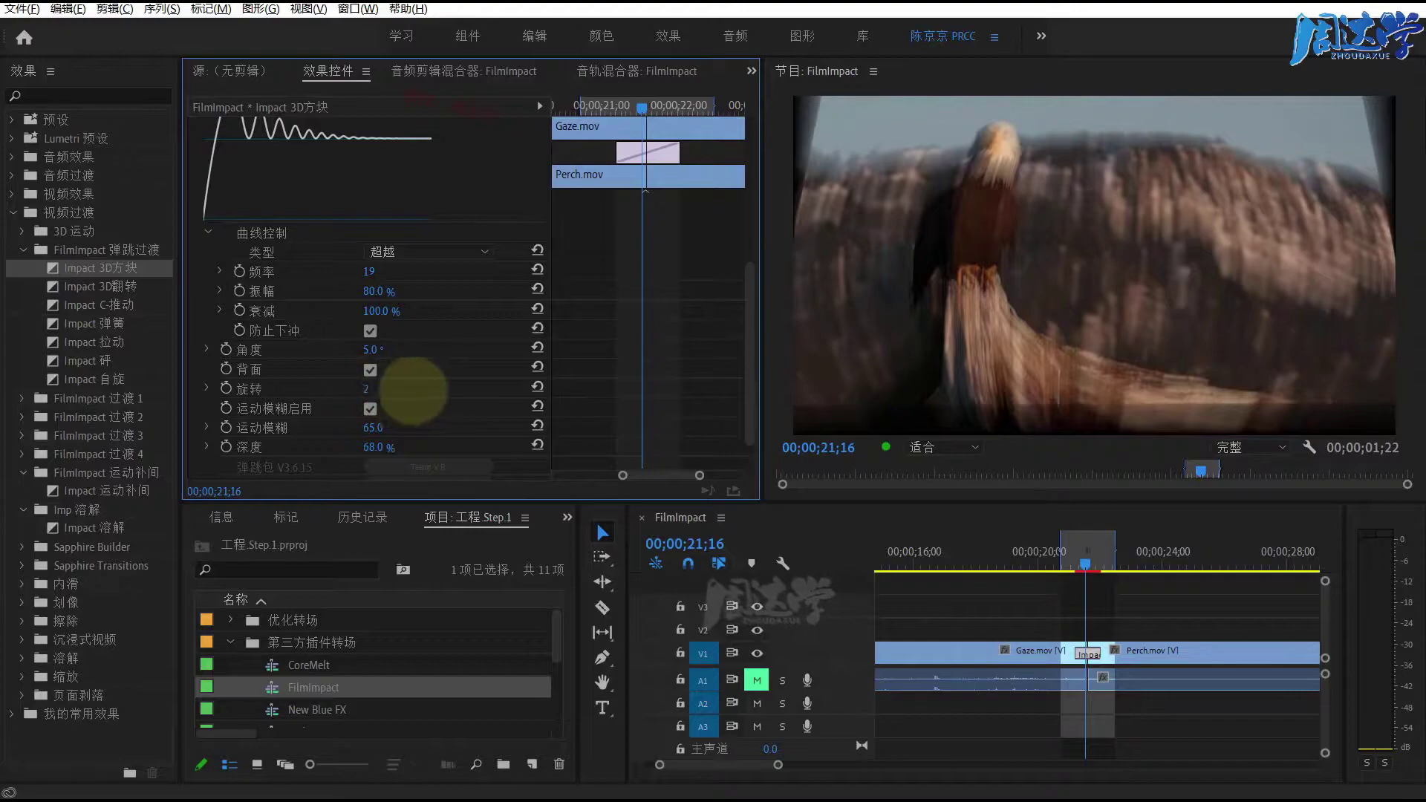
Raise the cube rotation count and scrub through to check the spin
{"action": "left_click_drag", "start_coordinate": [366, 390], "coordinate": [427, 383]}
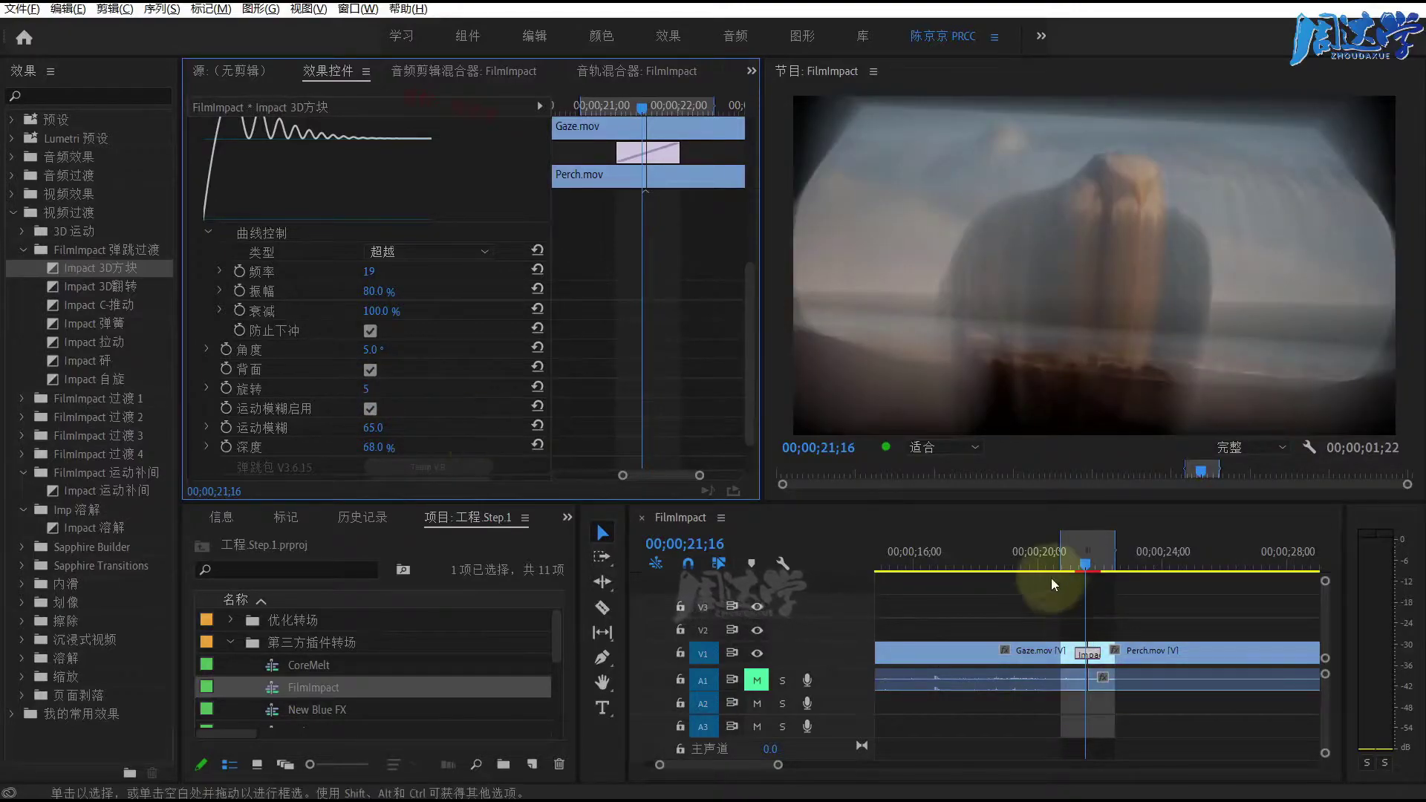
{"action": "left_click", "coordinate": [1058, 565]}
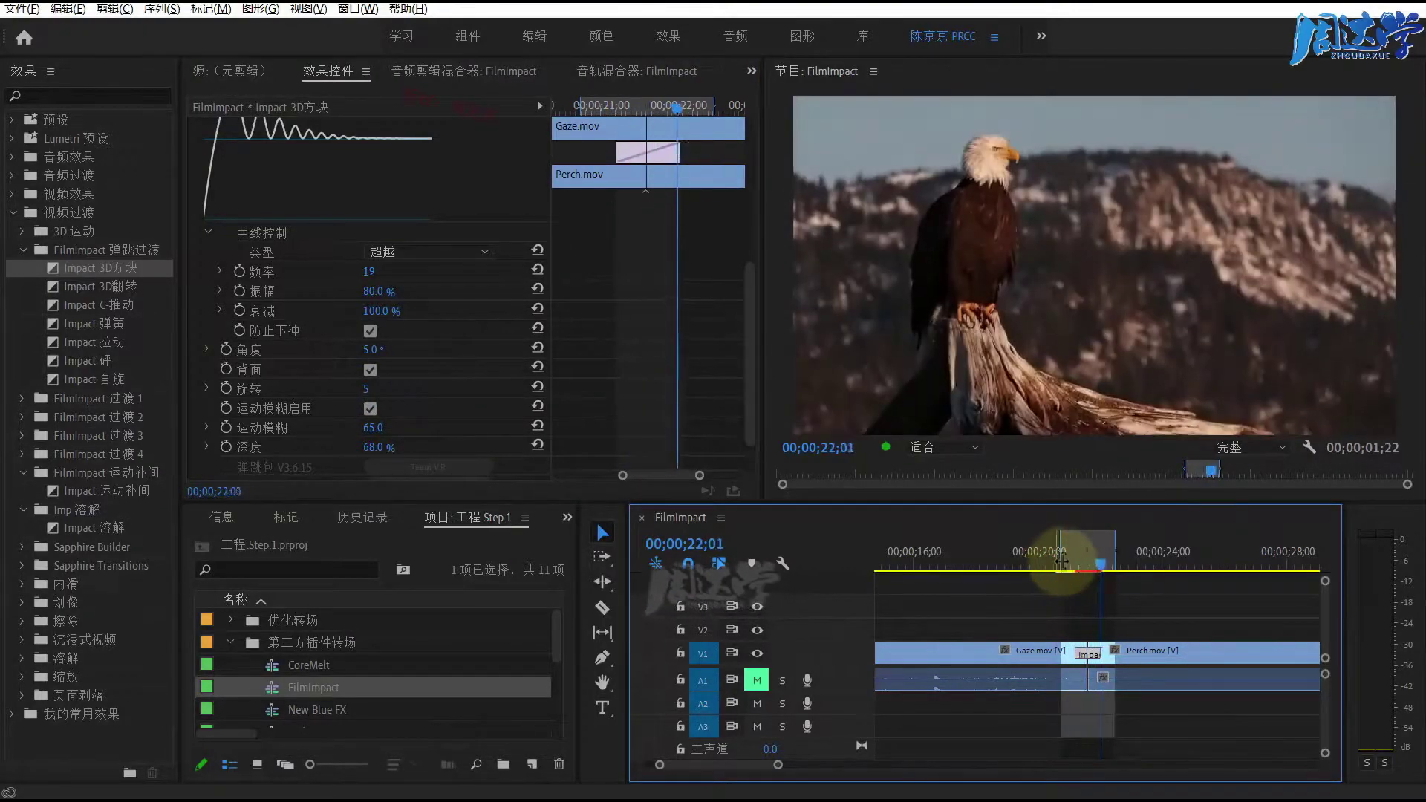
{"action": "left_click_drag", "start_coordinate": [1058, 564], "coordinate": [1083, 564]}
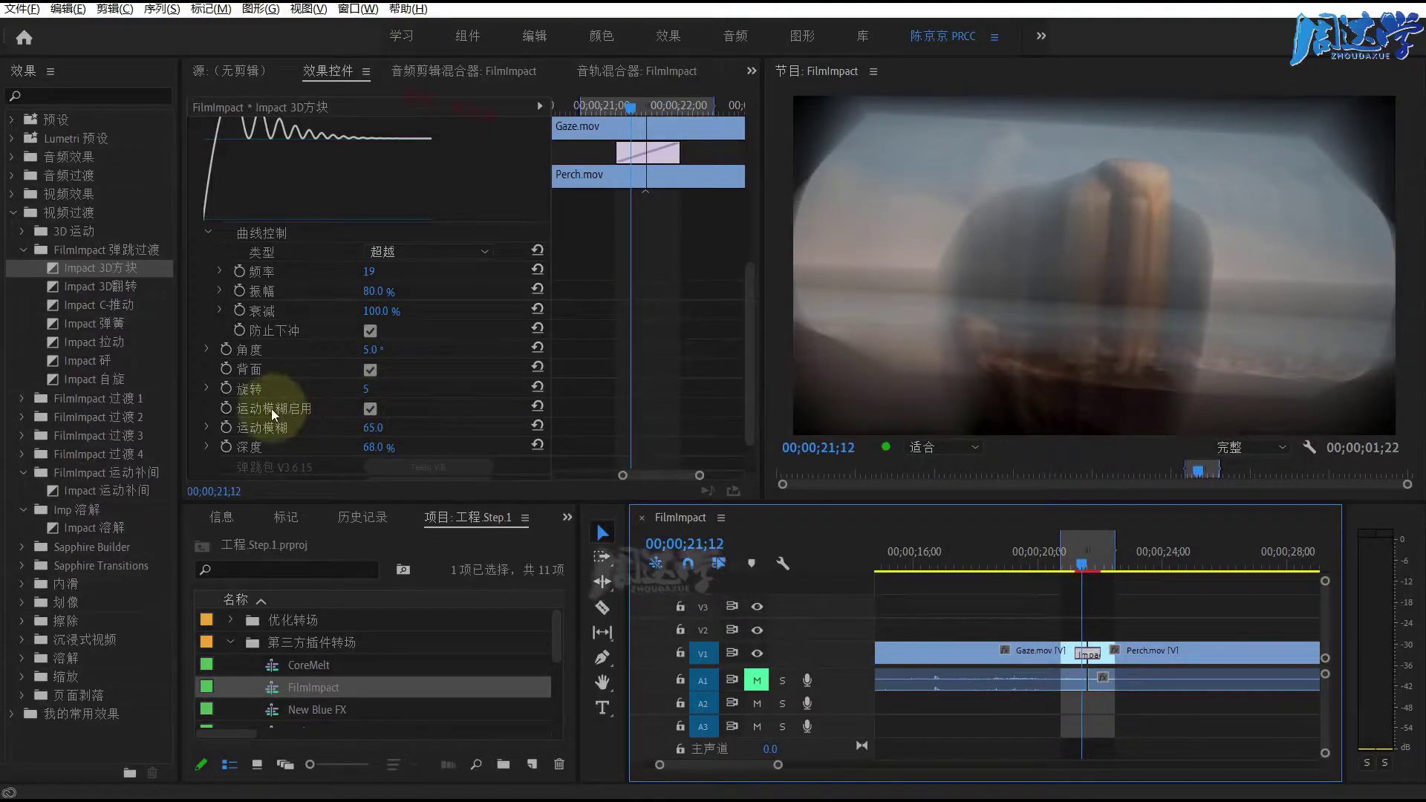
Compare with motion blur off, re-enable it, and lower depth to 4.0%, then play
{"action": "left_click", "coordinate": [370, 409]}
{"action": "left_click", "coordinate": [370, 409]}
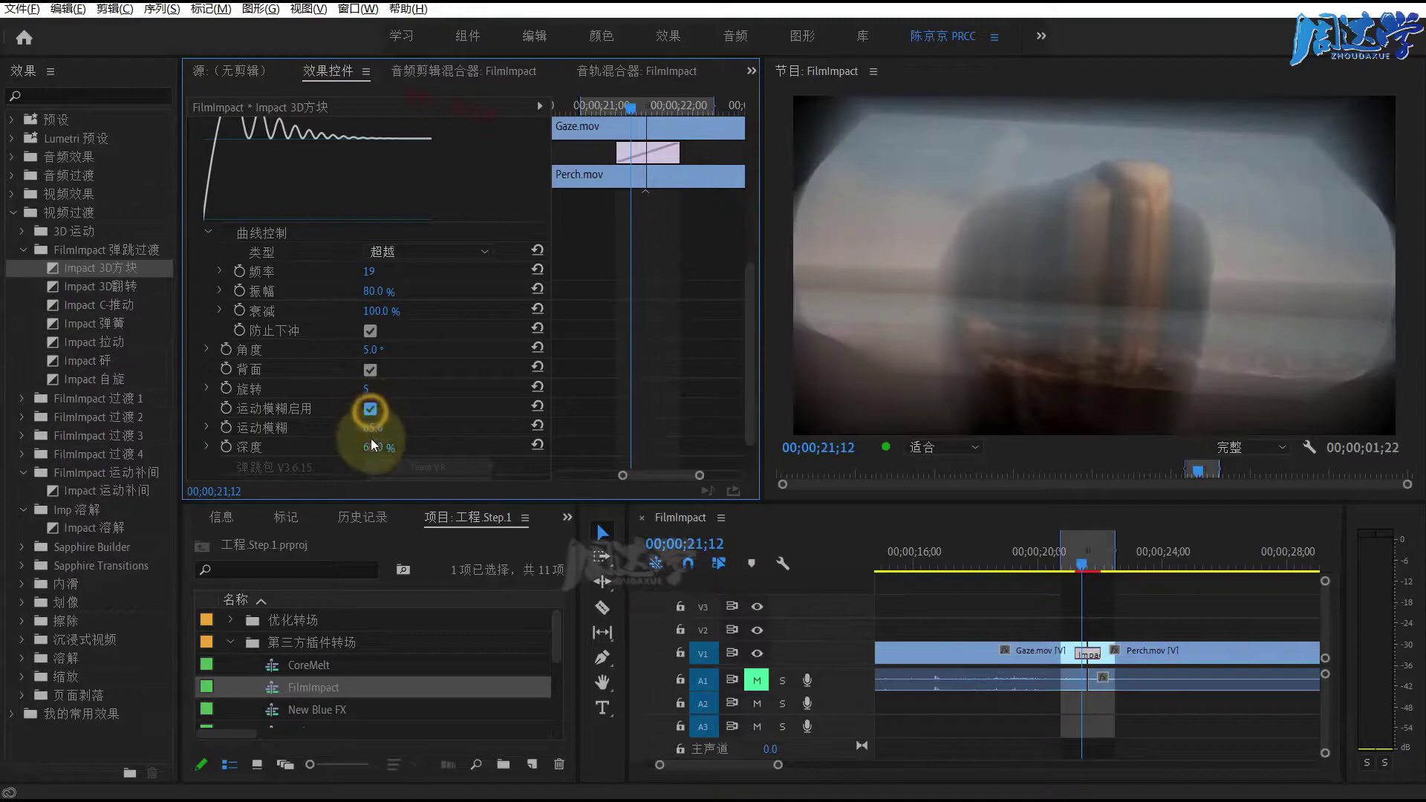
{"action": "mouse_move", "coordinate": [373, 445]}
{"action": "left_mouse_down"}
{"action": "mouse_move", "coordinate": [305, 445]}
{"action": "mouse_move", "coordinate": [287, 431]}
{"action": "left_mouse_up"}
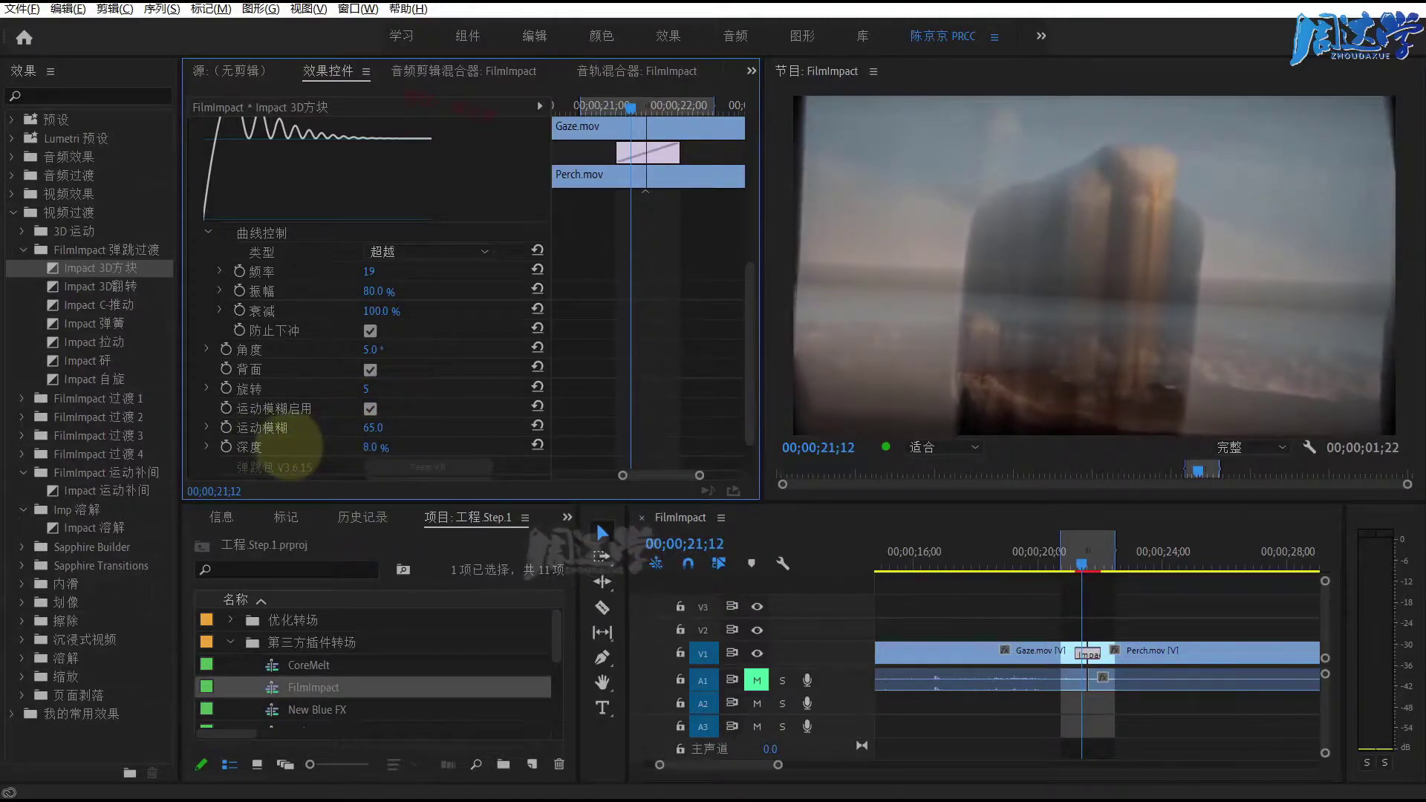
{"action": "left_click", "coordinate": [1068, 576]}
{"action": "key", "text": "space"}
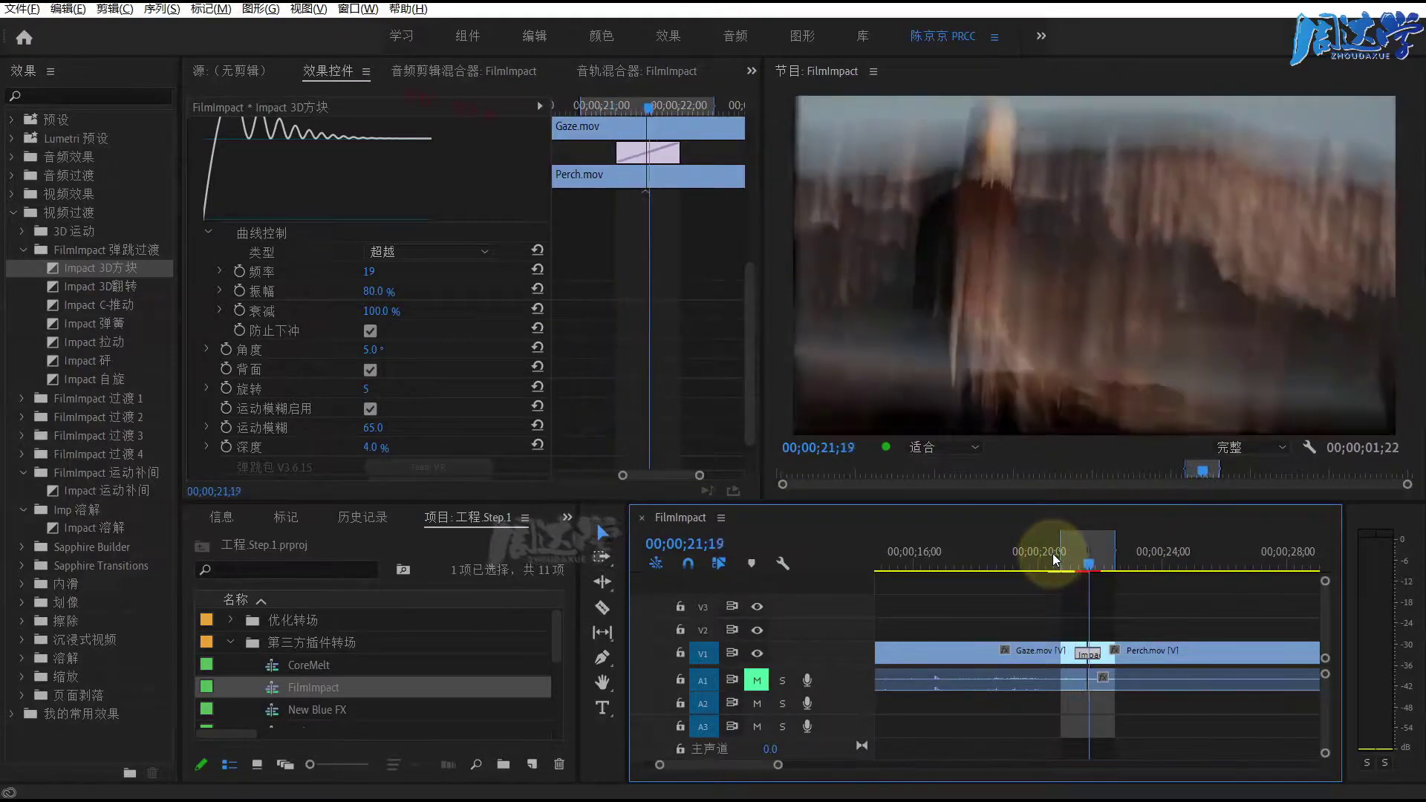
{"action": "left_click", "coordinate": [1089, 563]}
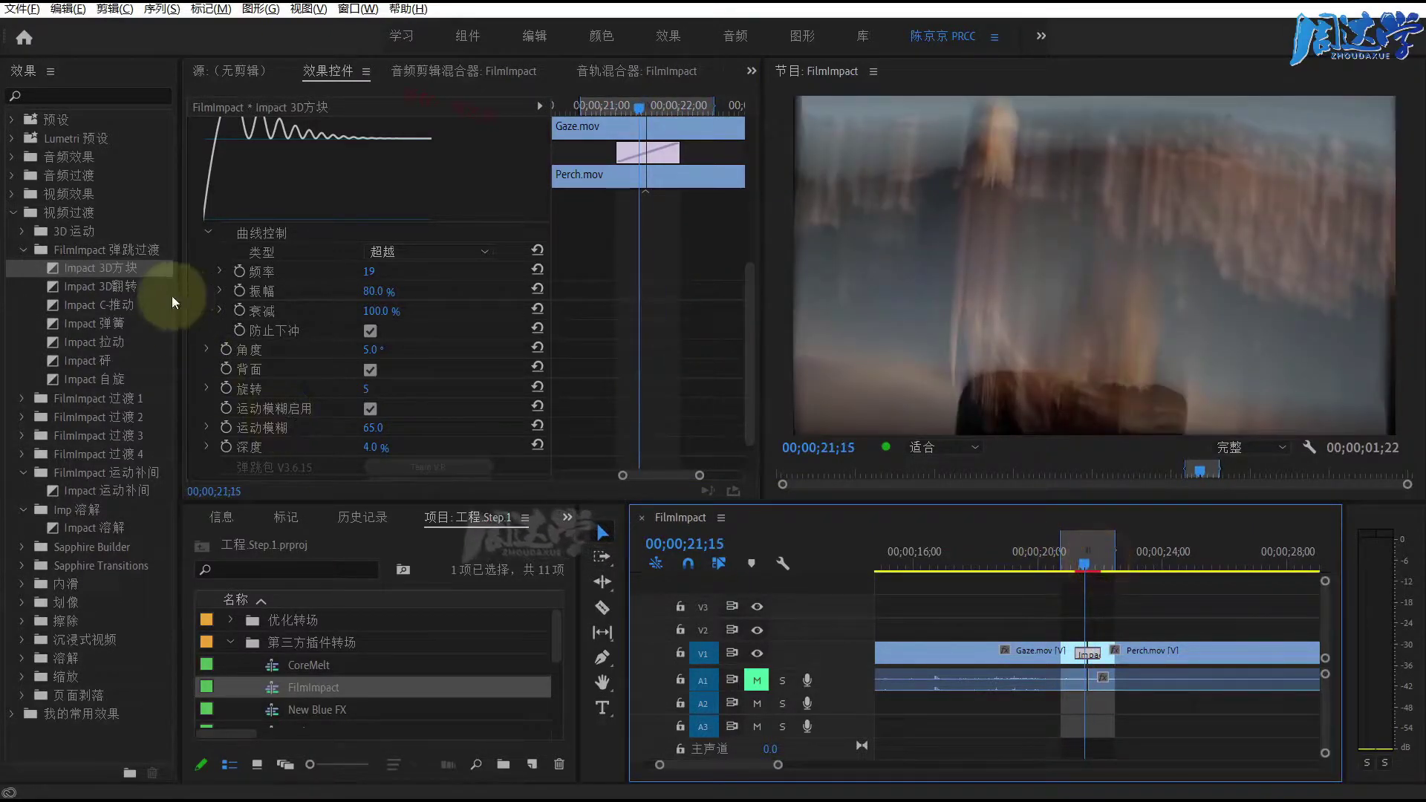
Apply Impact 3D翻转 to the Gaze/Perch cut and play through the flip
{"action": "left_click_drag", "start_coordinate": [92, 287], "coordinate": [1089, 657]}
{"action": "left_click", "coordinate": [1055, 562]}
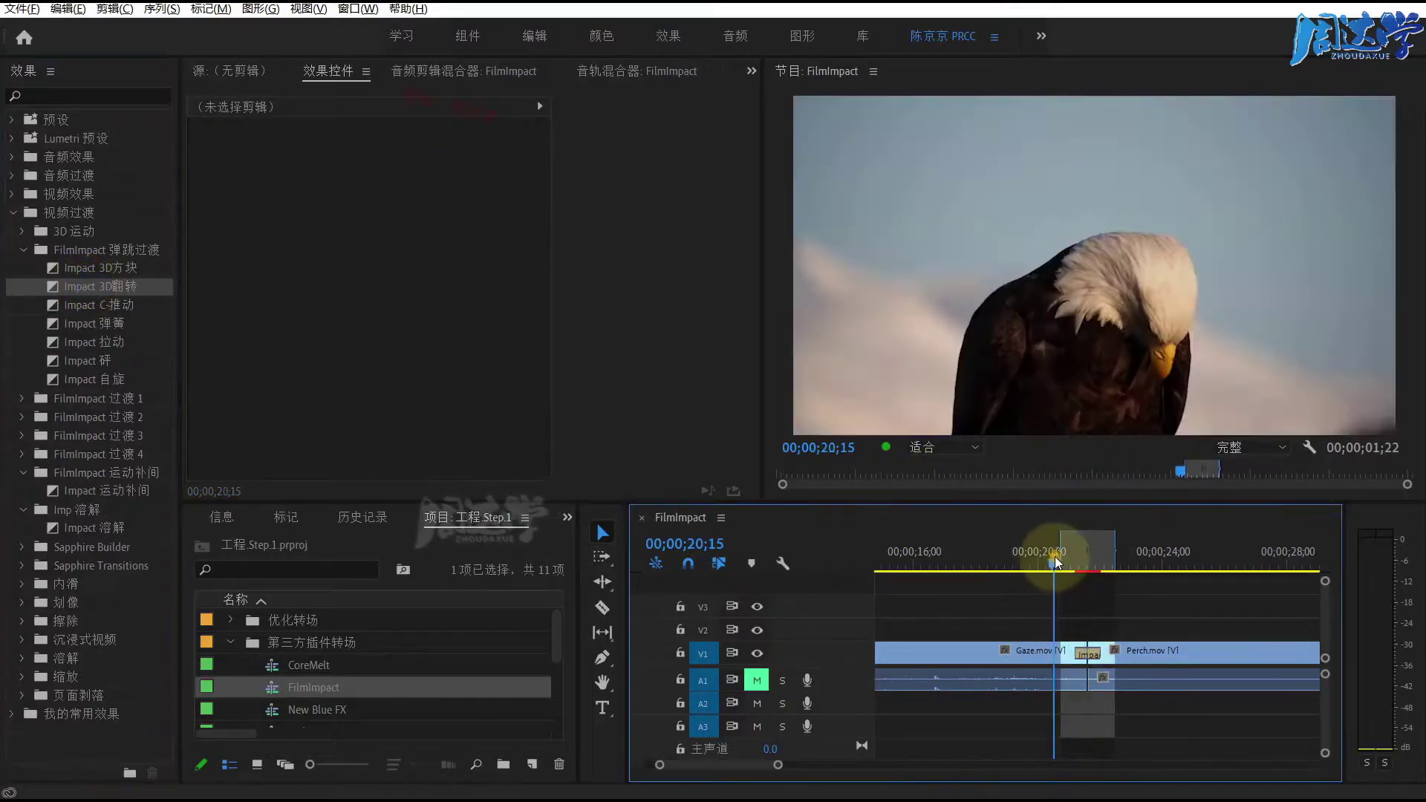
{"action": "key", "text": "space"}
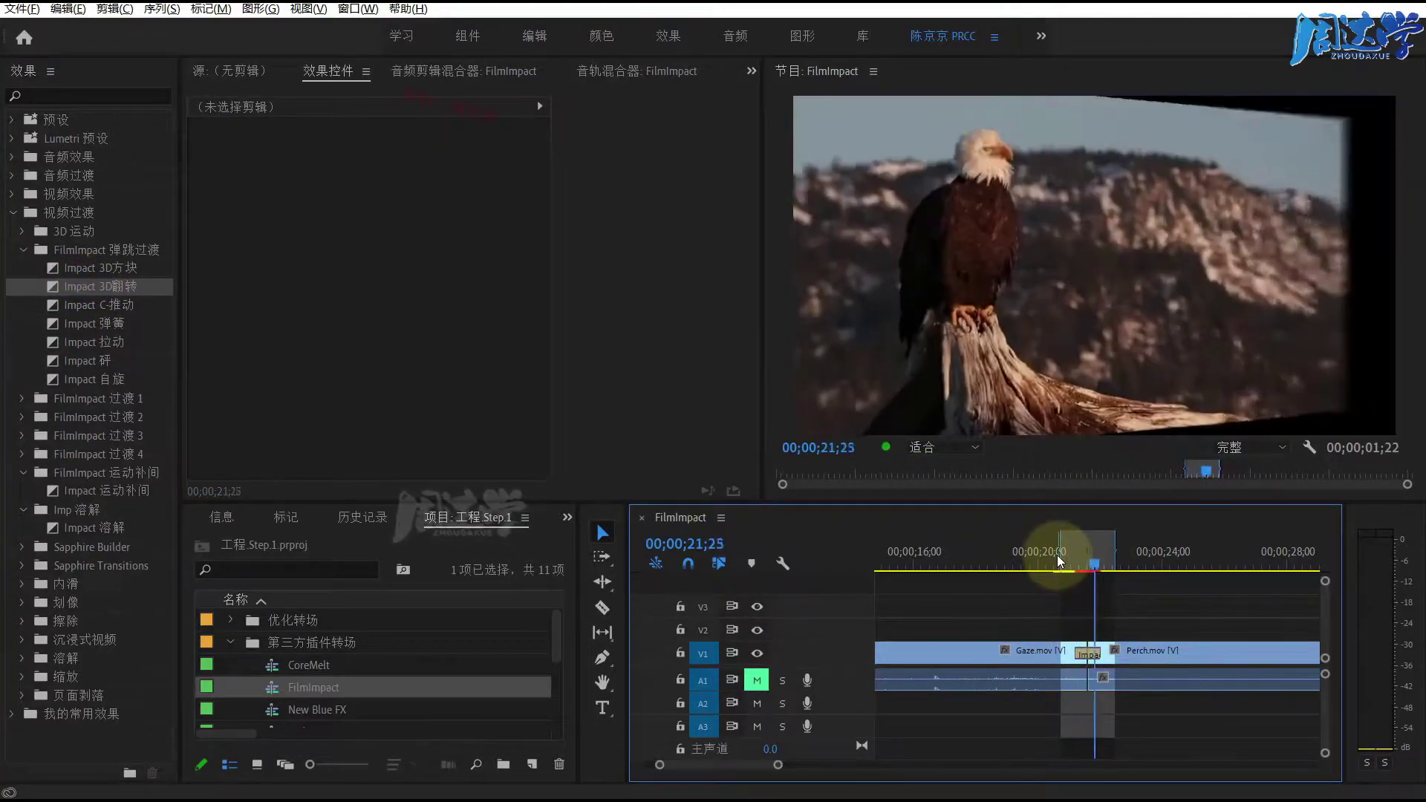
{"action": "left_click_drag", "start_coordinate": [1063, 555], "coordinate": [1087, 554]}
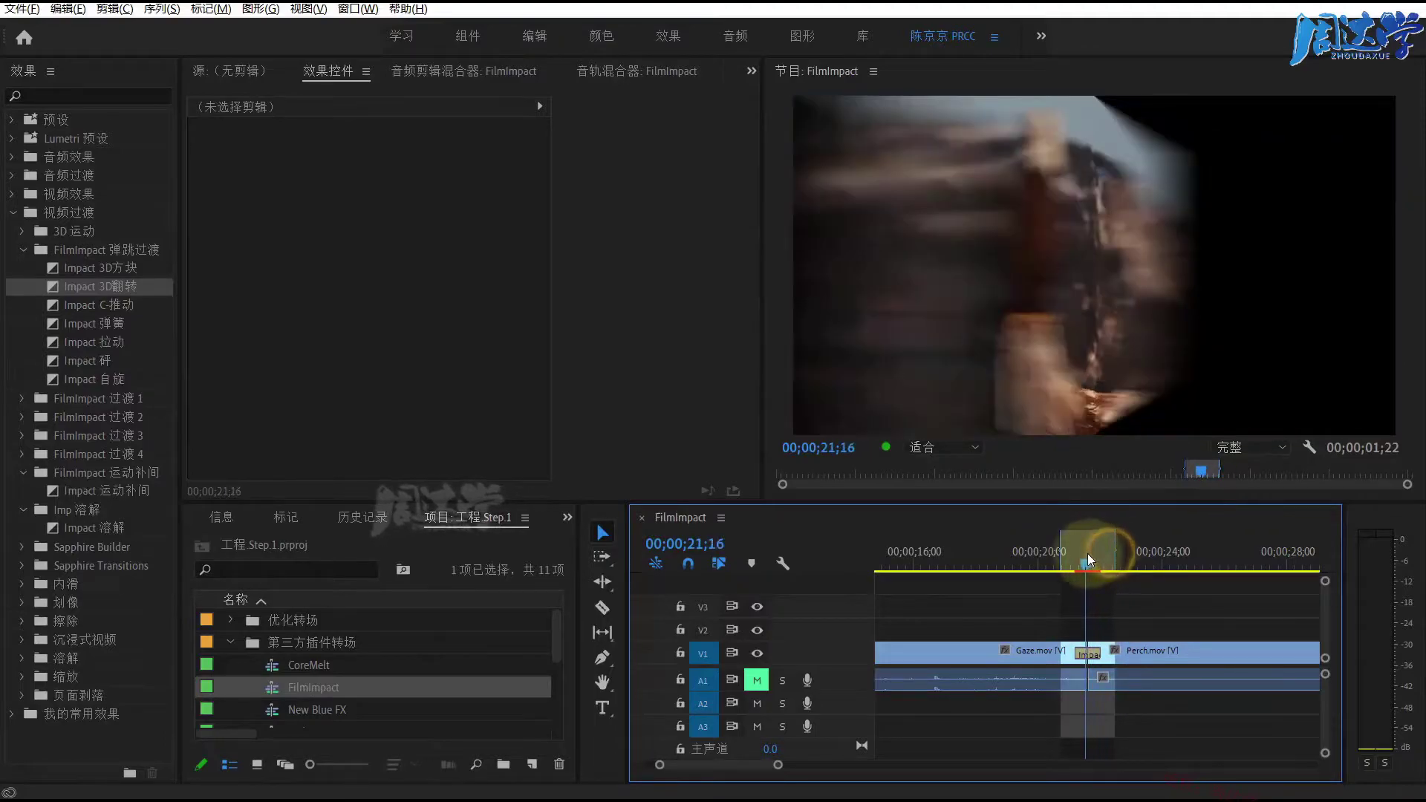
Look at the built-in 翻转 transition in the 3D运动 folder
{"action": "left_click", "coordinate": [20, 231]}
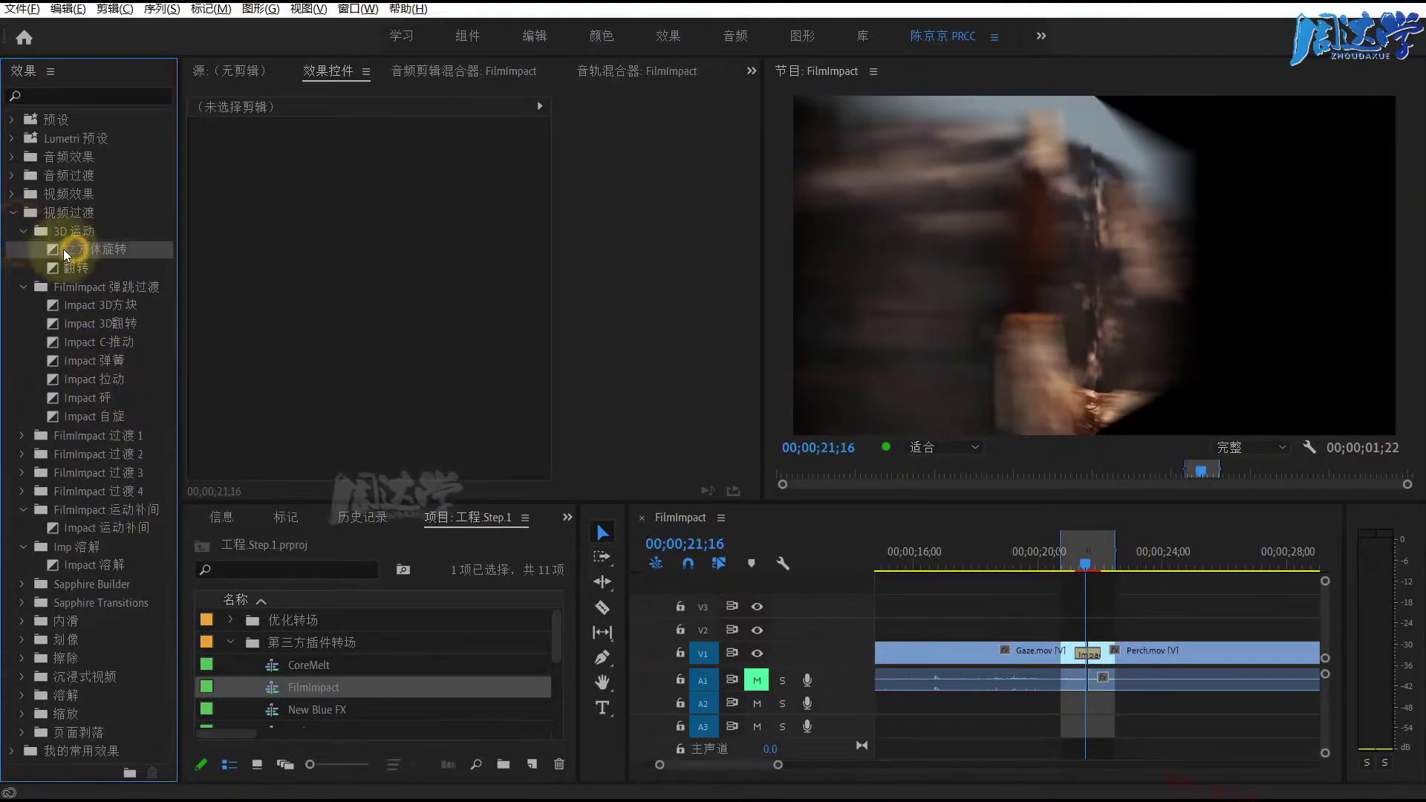
{"action": "left_click", "coordinate": [52, 268]}
{"action": "left_click", "coordinate": [22, 235]}
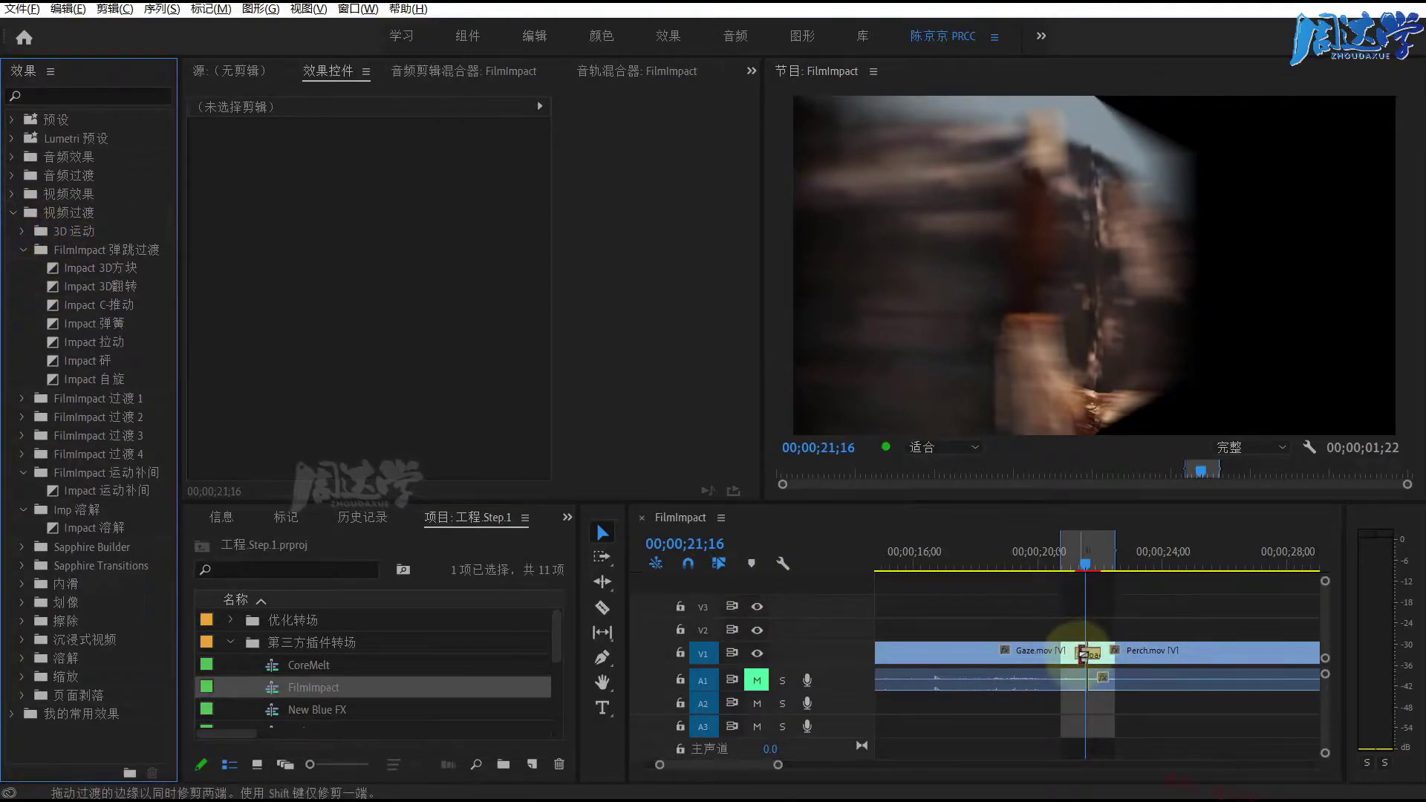
Select the 3D翻转 transition and leave its curve type on 弹跳
{"action": "left_click", "coordinate": [1091, 654]}
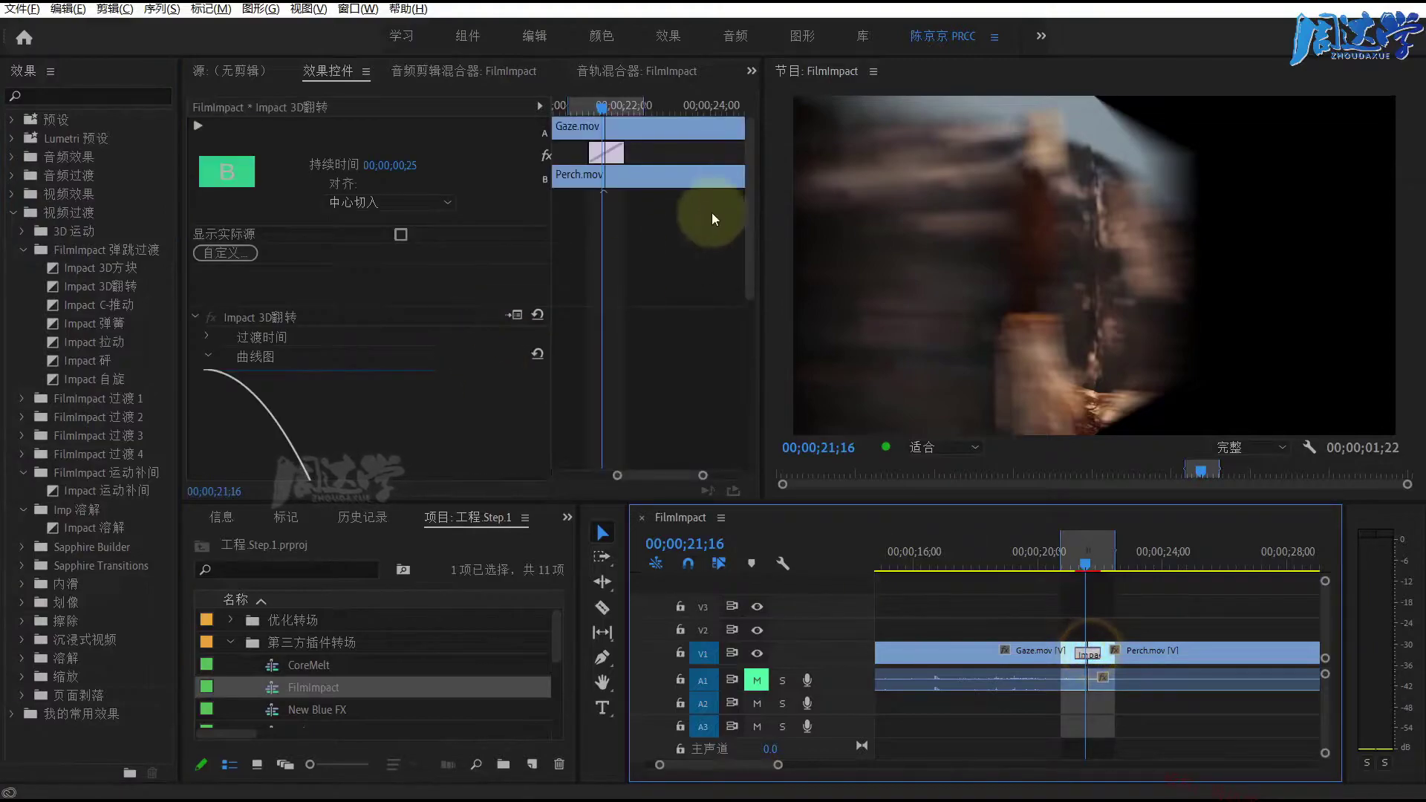
{"action": "left_click_drag", "start_coordinate": [752, 154], "coordinate": [746, 287]}
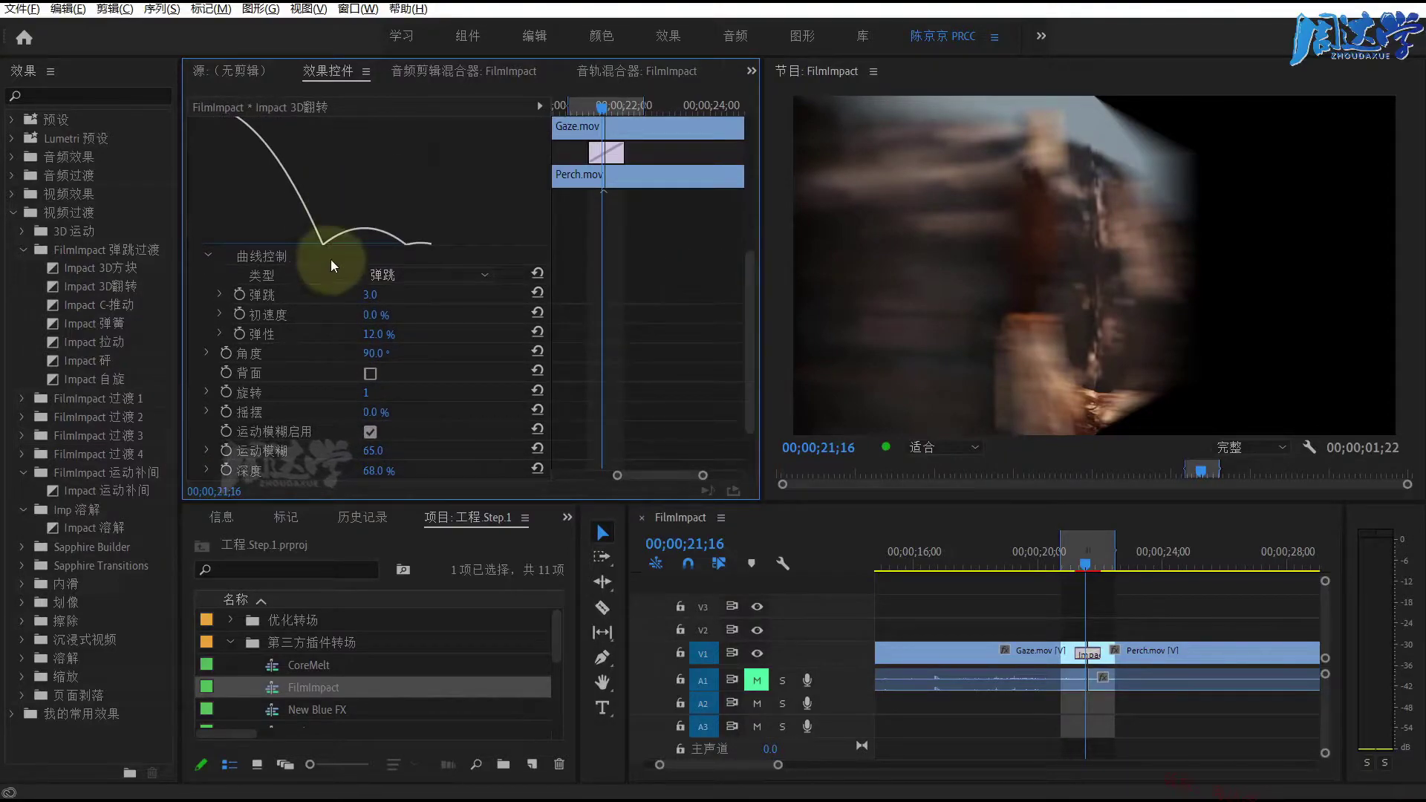
{"action": "left_click", "coordinate": [389, 282]}
{"action": "left_click", "coordinate": [346, 280]}
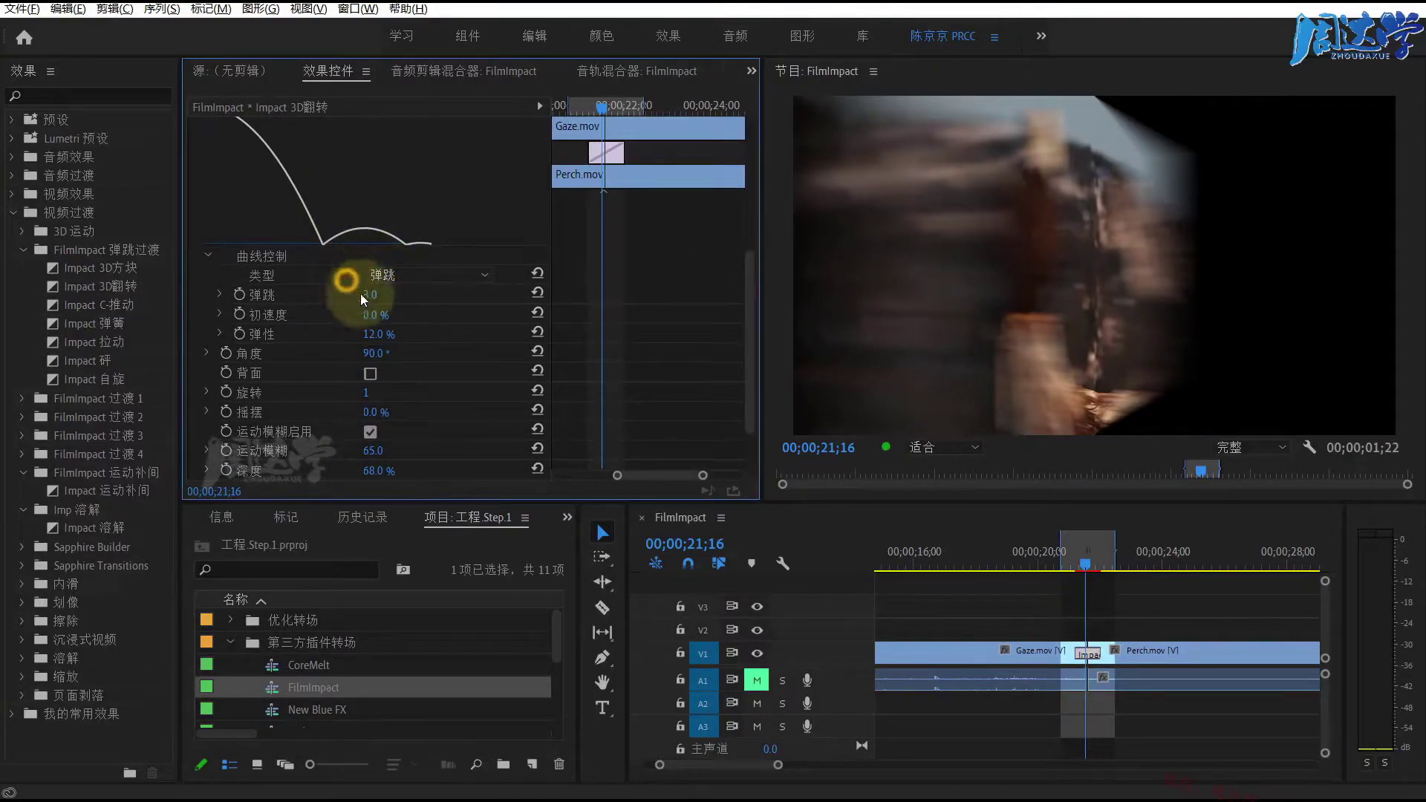
Set bounce to 5.0 and elasticity to 28.0%, undoing an accidental angle change
{"action": "left_click_drag", "start_coordinate": [371, 295], "coordinate": [377, 300]}
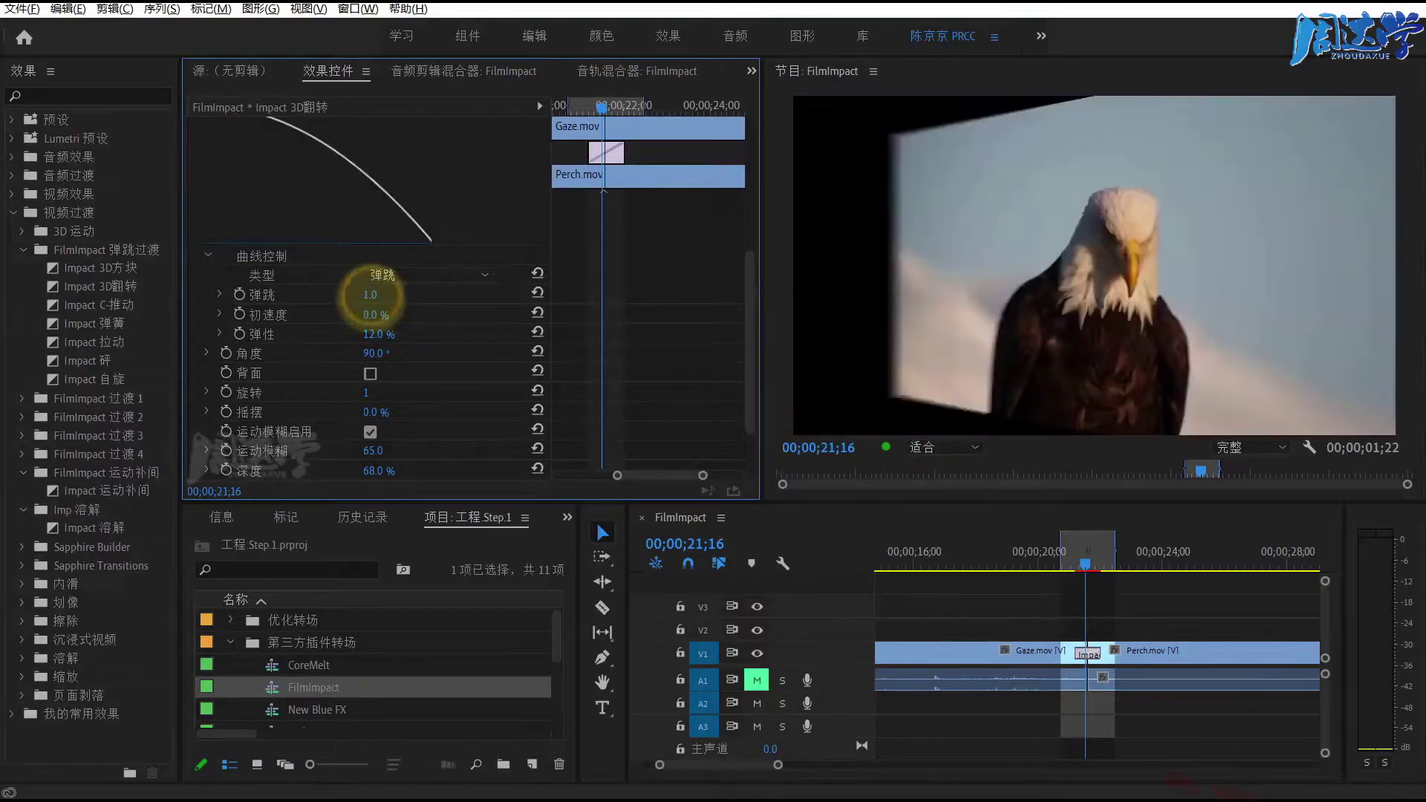
{"action": "key", "text": "equal"}
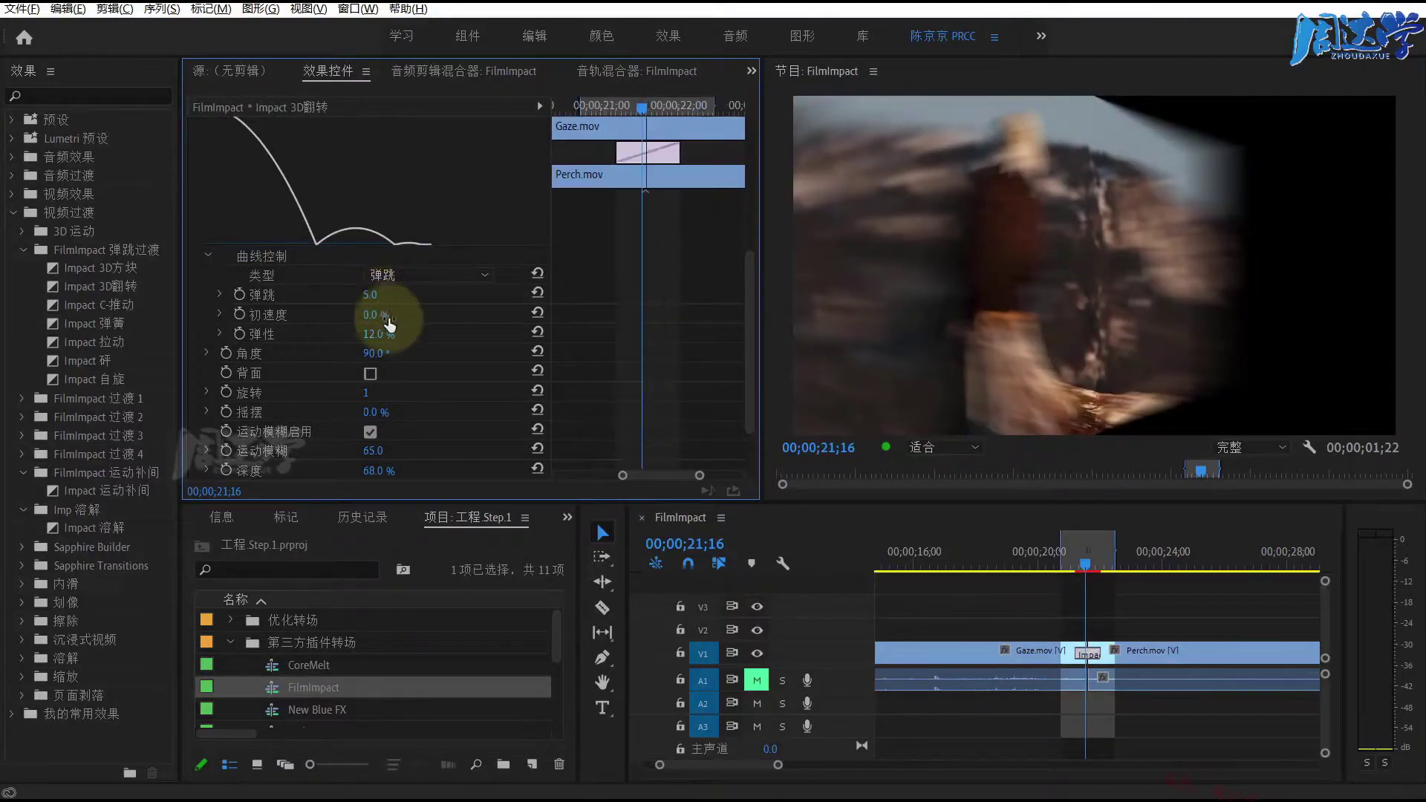
{"action": "left_click", "coordinate": [373, 315]}
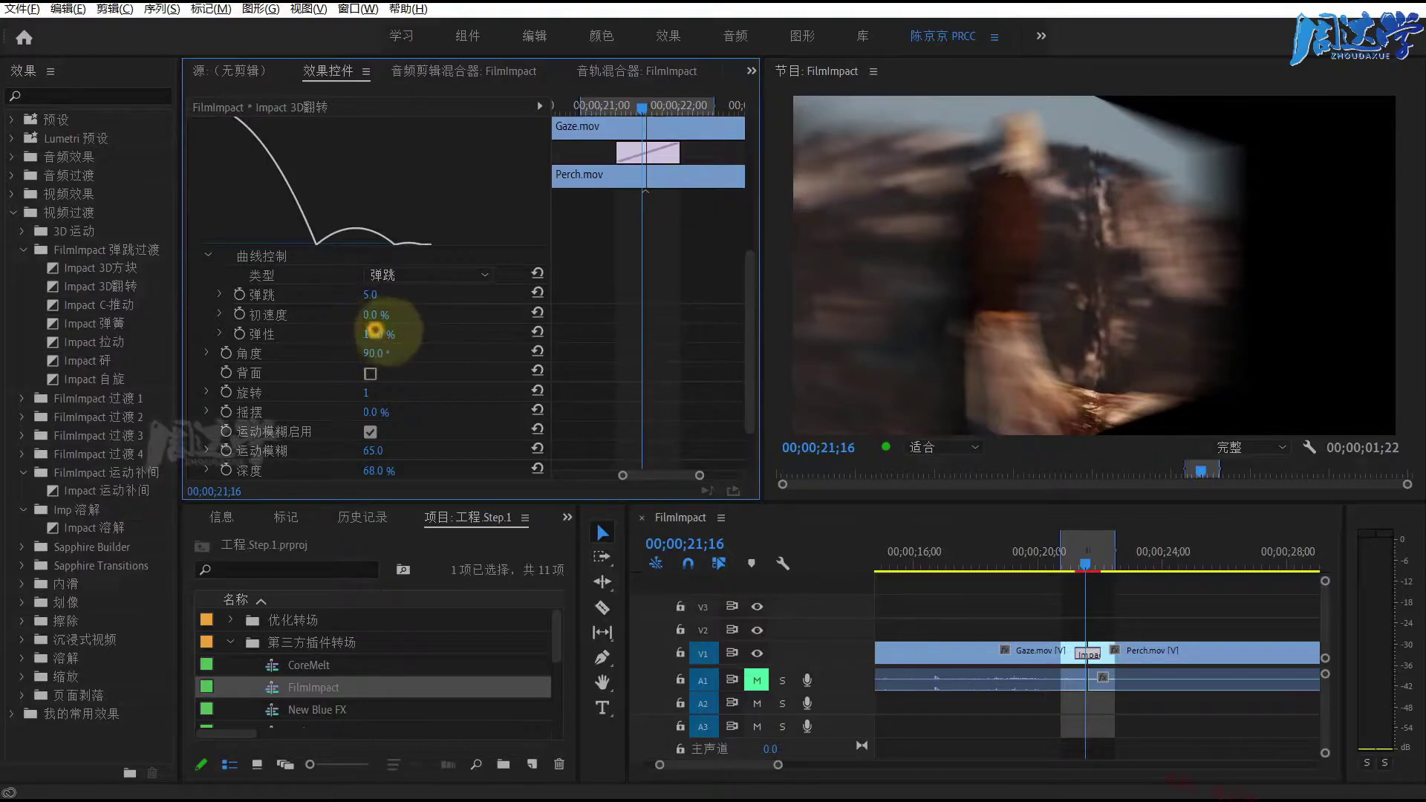
{"action": "mouse_move", "coordinate": [375, 329]}
{"action": "left_mouse_down"}
{"action": "mouse_move", "coordinate": [398, 334]}
{"action": "mouse_move", "coordinate": [379, 358]}
{"action": "left_mouse_up"}
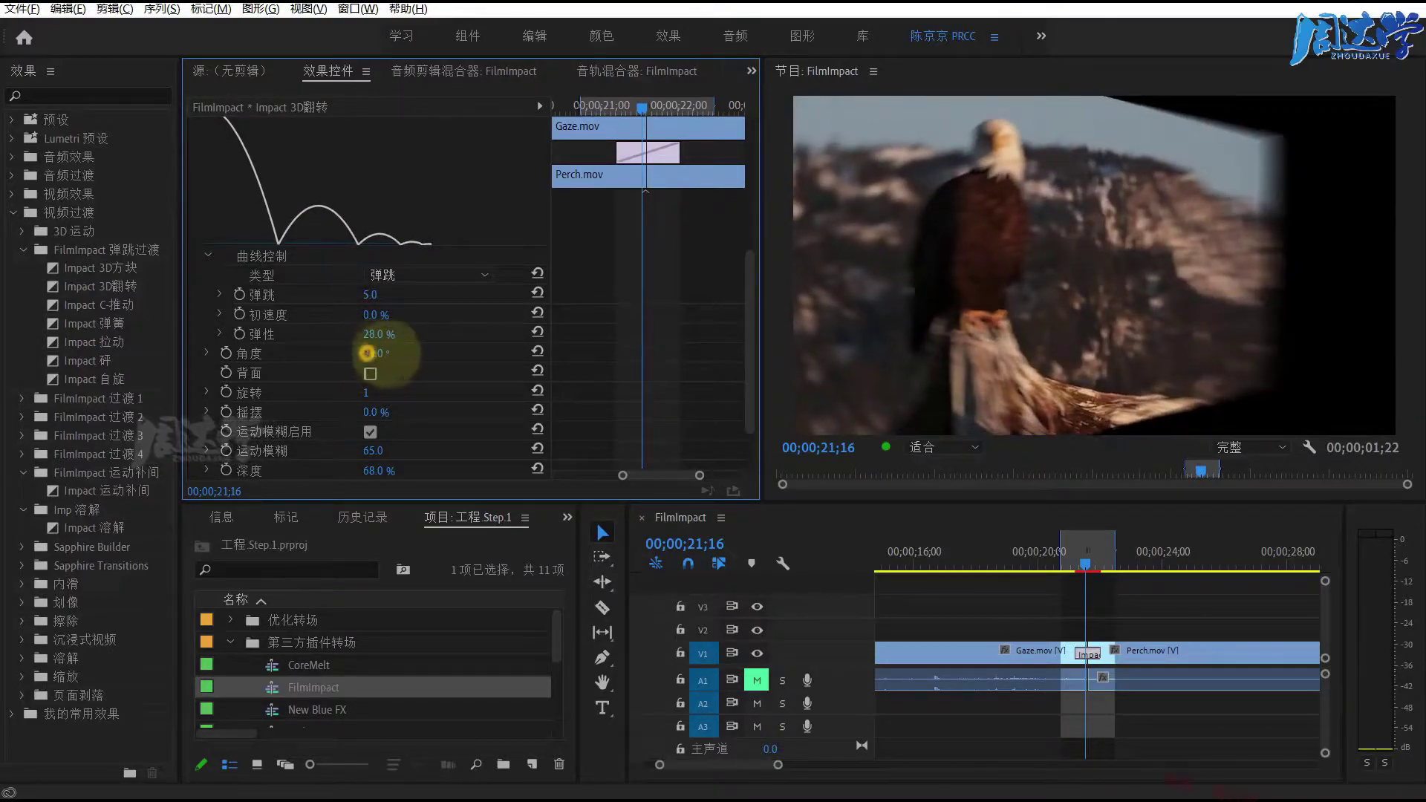
{"action": "key", "text": "ctrl+z"}
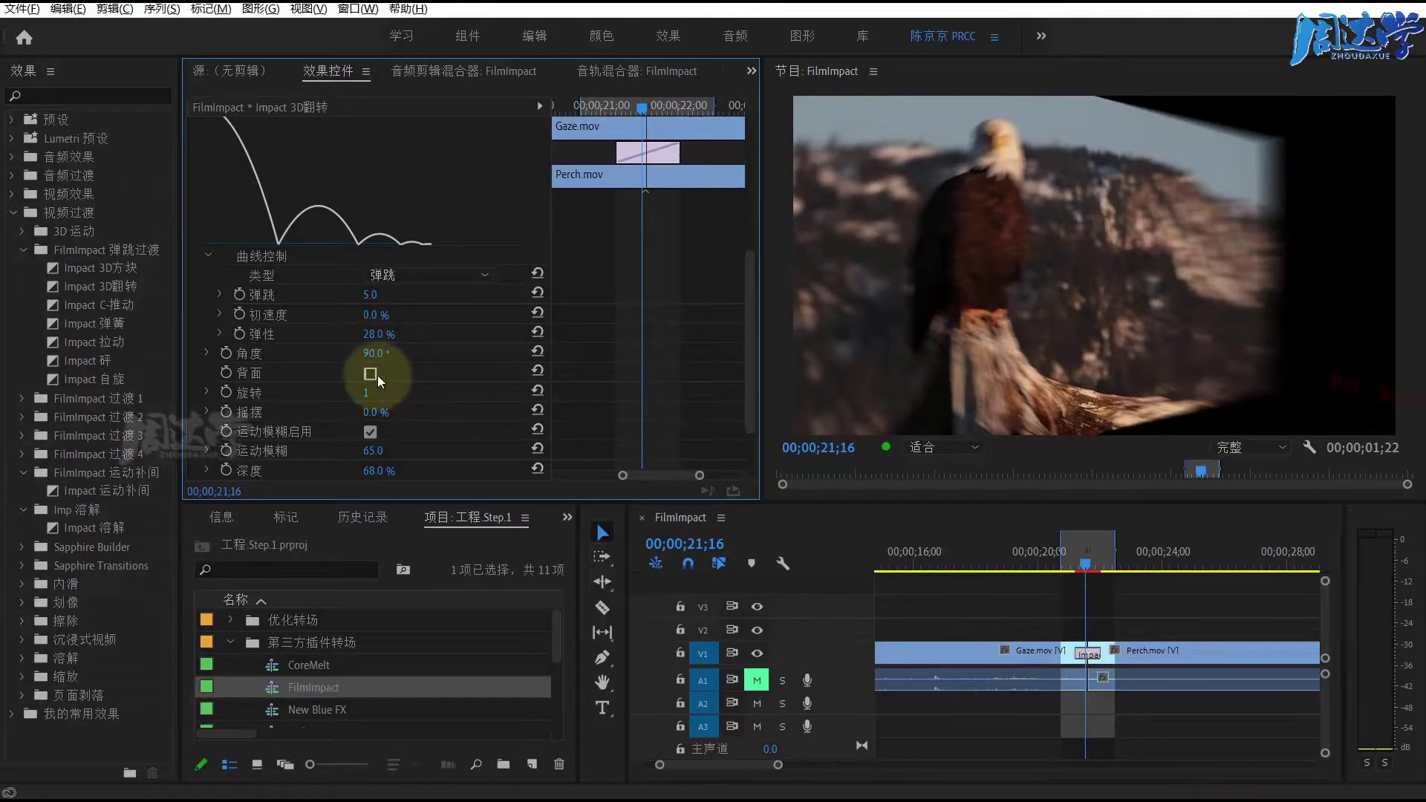
Compare the flip with and without the back face, leaving it off
{"action": "left_click", "coordinate": [371, 375]}
{"action": "left_click", "coordinate": [369, 374]}
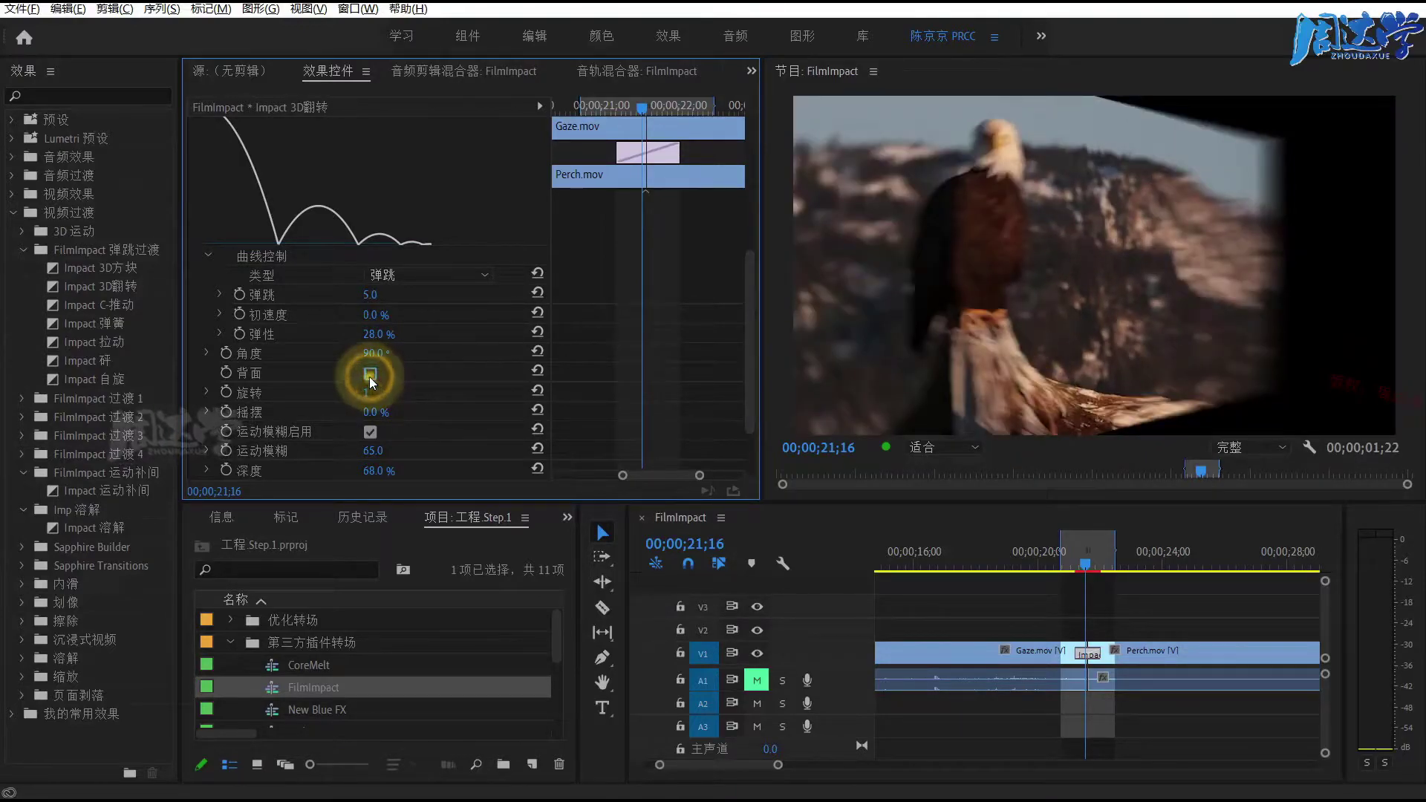
{"action": "left_click", "coordinate": [370, 375]}
{"action": "left_click", "coordinate": [370, 374]}
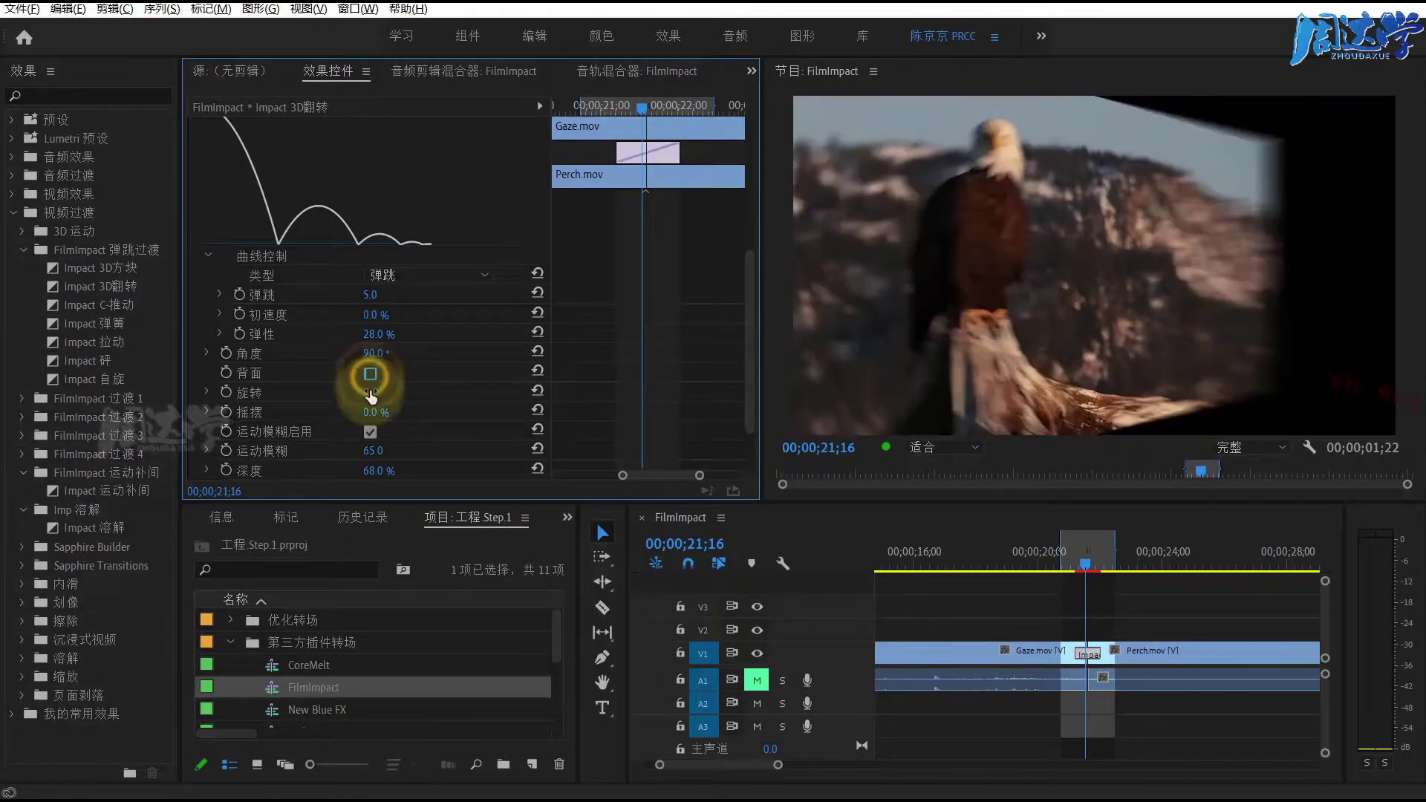
Set the rotation count to 3
{"action": "left_click", "coordinate": [366, 392]}
{"action": "type", "text": "2"}
{"action": "mouse_move", "coordinate": [369, 393]}
{"action": "left_mouse_down"}
{"action": "mouse_move", "coordinate": [423, 408]}
{"action": "mouse_move", "coordinate": [409, 408]}
{"action": "left_mouse_up"}
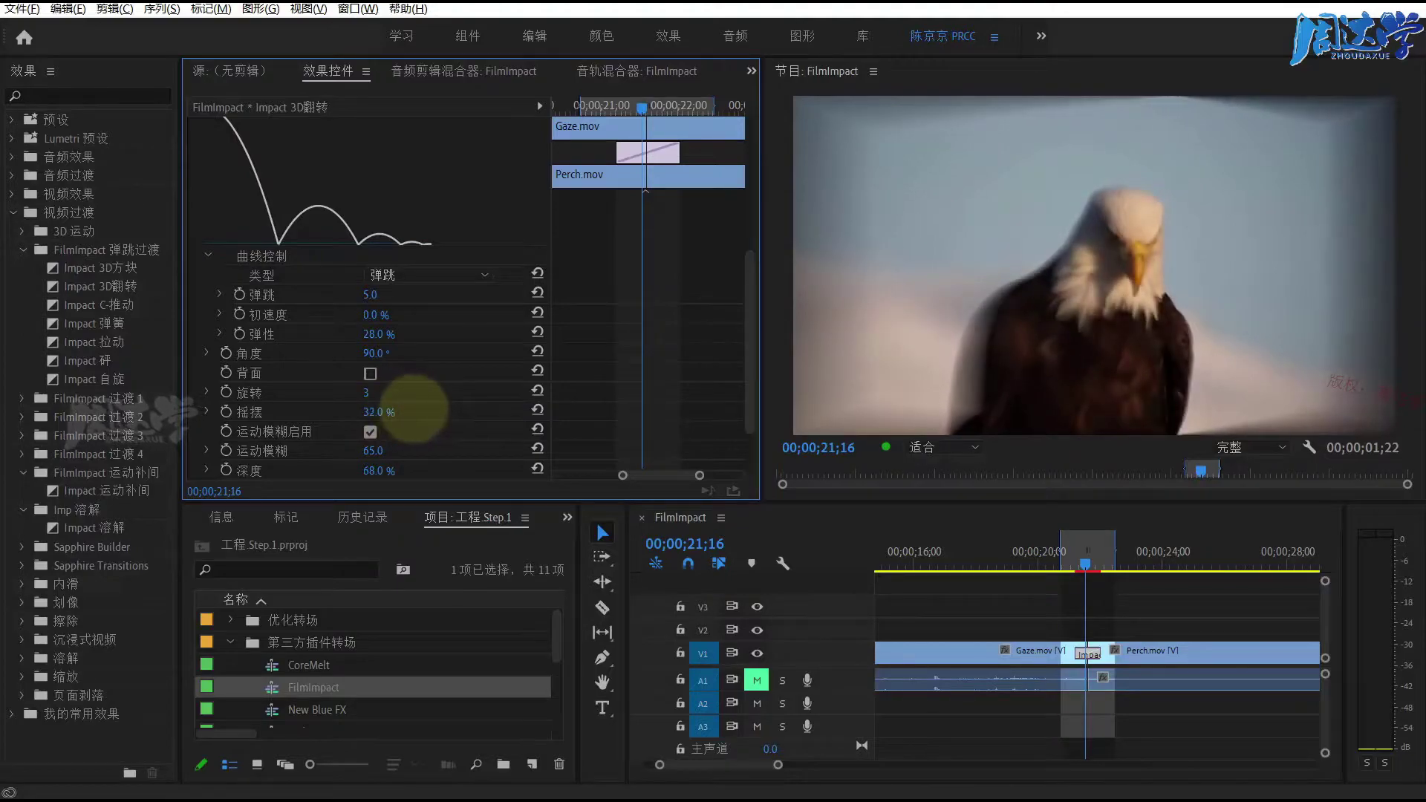
Play the tuned flip, then bring Impact C-推动 over the Gaze/Perch cut
{"action": "left_click", "coordinate": [1059, 564]}
{"action": "key", "text": "space"}
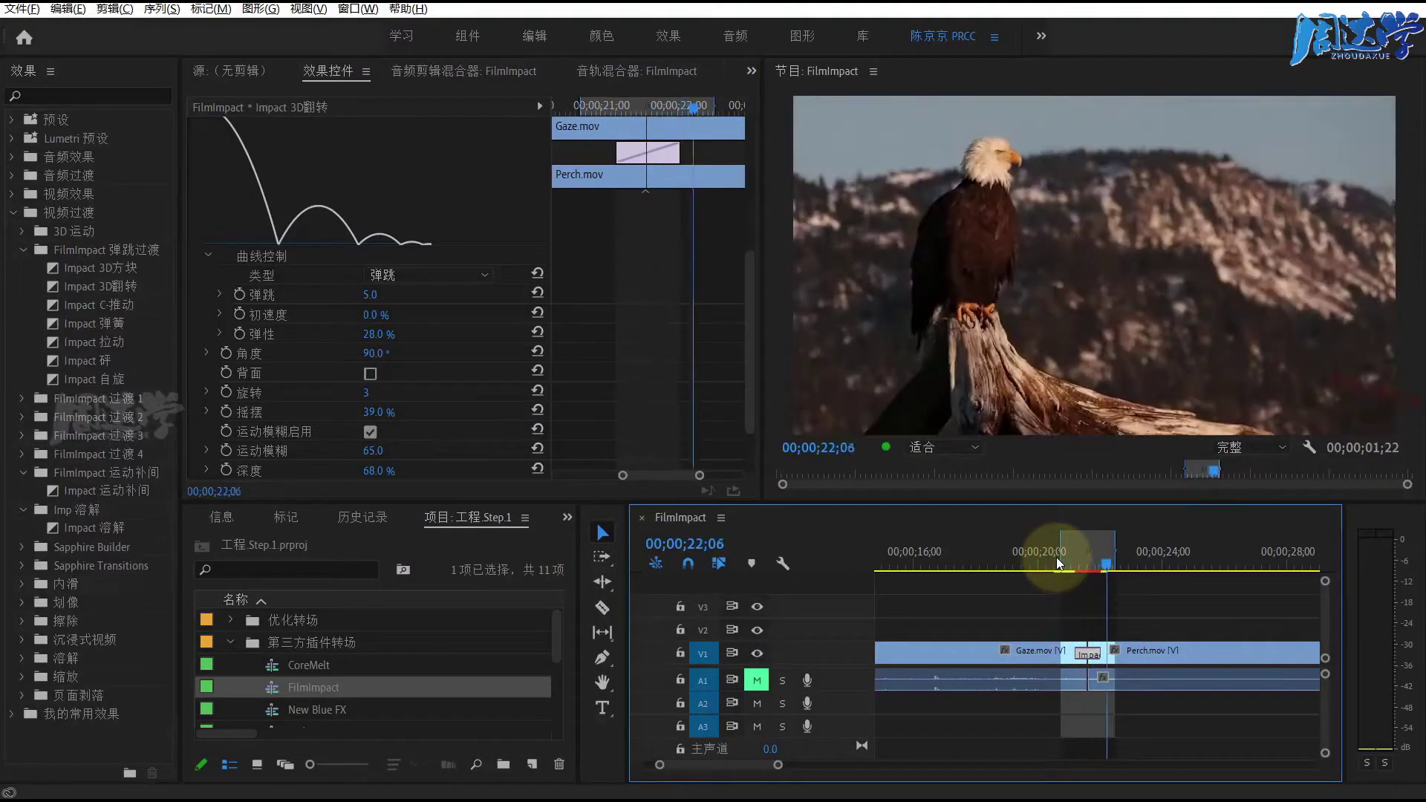
{"action": "left_click_drag", "start_coordinate": [1104, 564], "coordinate": [1081, 565]}
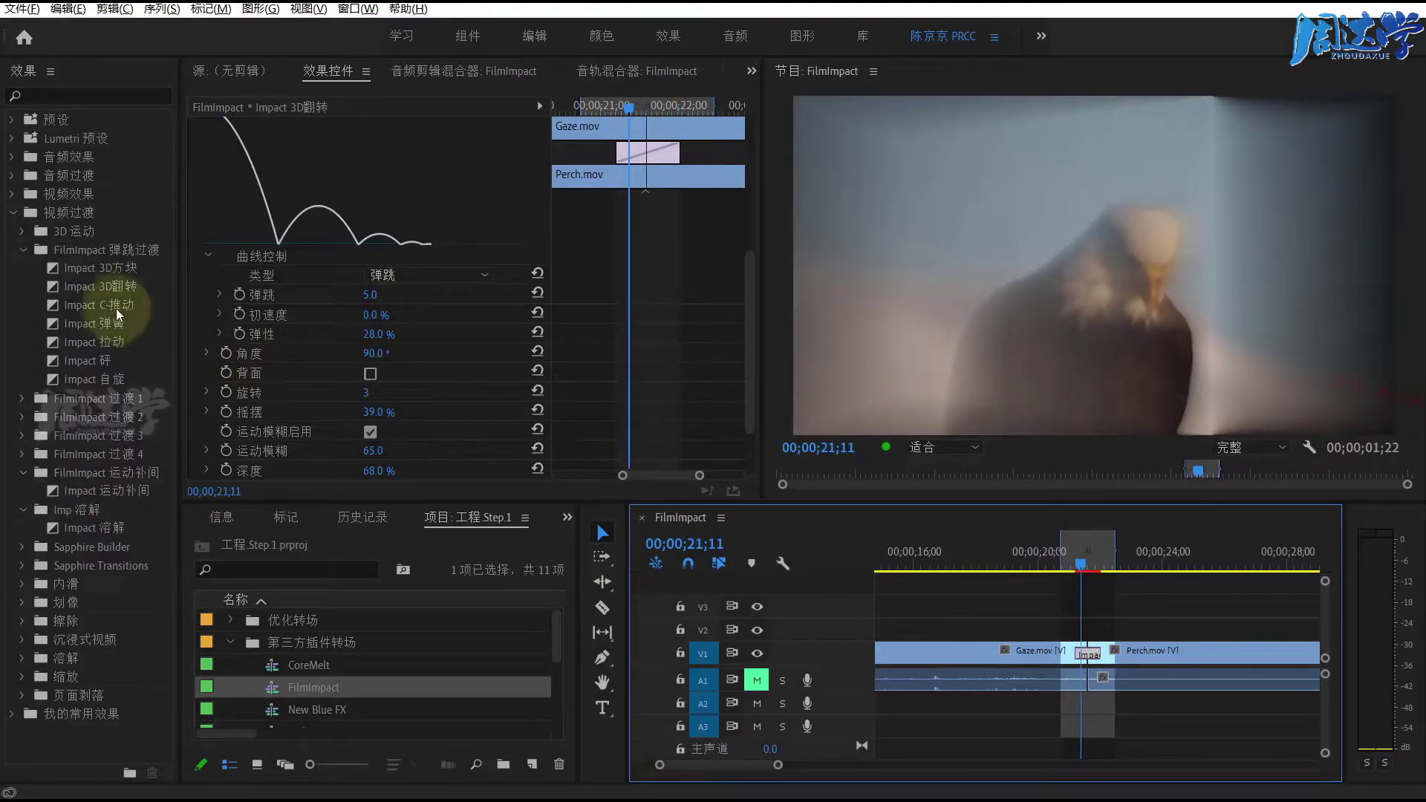
{"action": "left_click_drag", "start_coordinate": [92, 304], "coordinate": [933, 531]}
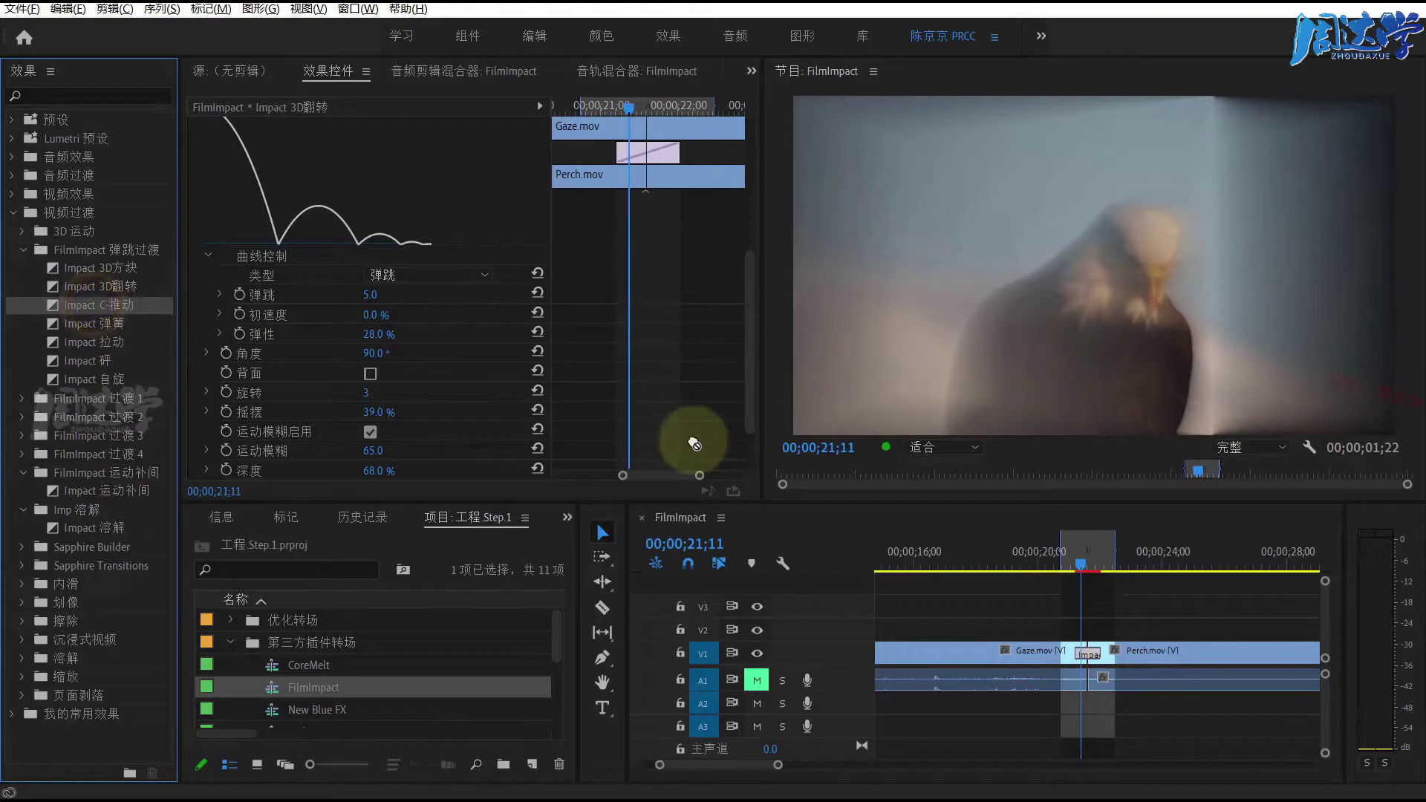
{"action": "left_click_drag", "start_coordinate": [932, 532], "coordinate": [1093, 668]}
Apply Impact C-推动 to the cut, scrub through it, and show its settings
{"action": "left_click", "coordinate": [1057, 566]}
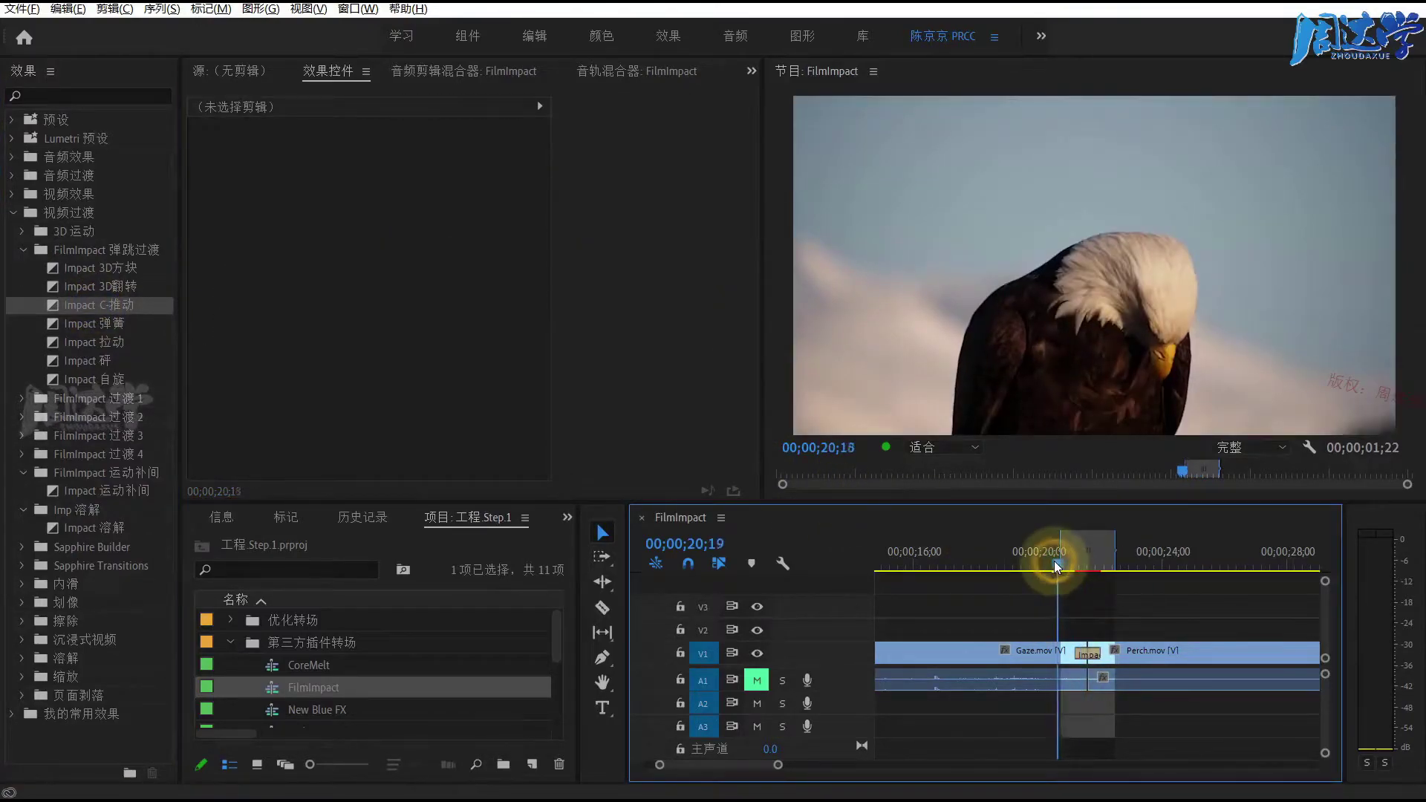
{"action": "left_click_drag", "start_coordinate": [1057, 566], "coordinate": [1033, 561]}
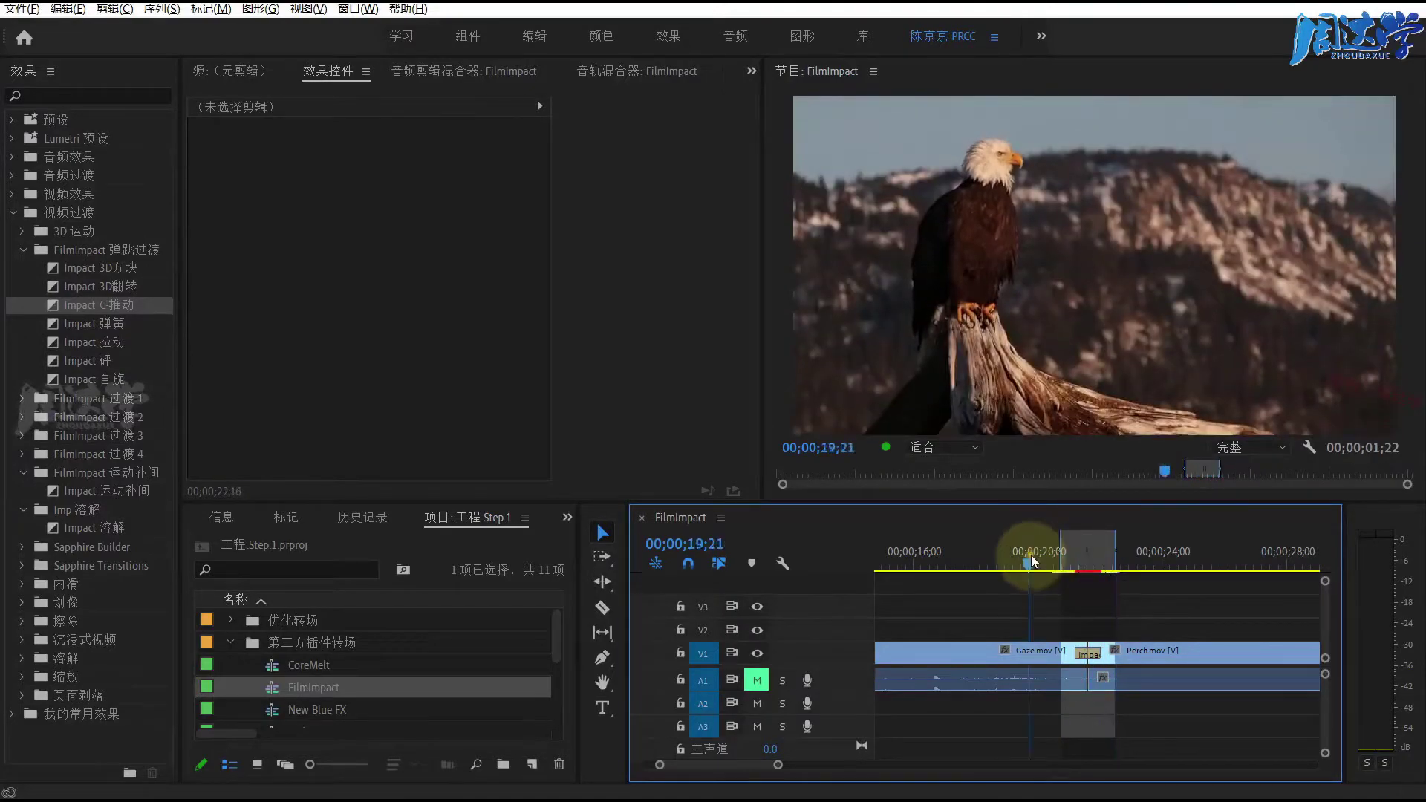
{"action": "left_click_drag", "start_coordinate": [1033, 561], "coordinate": [1084, 565]}
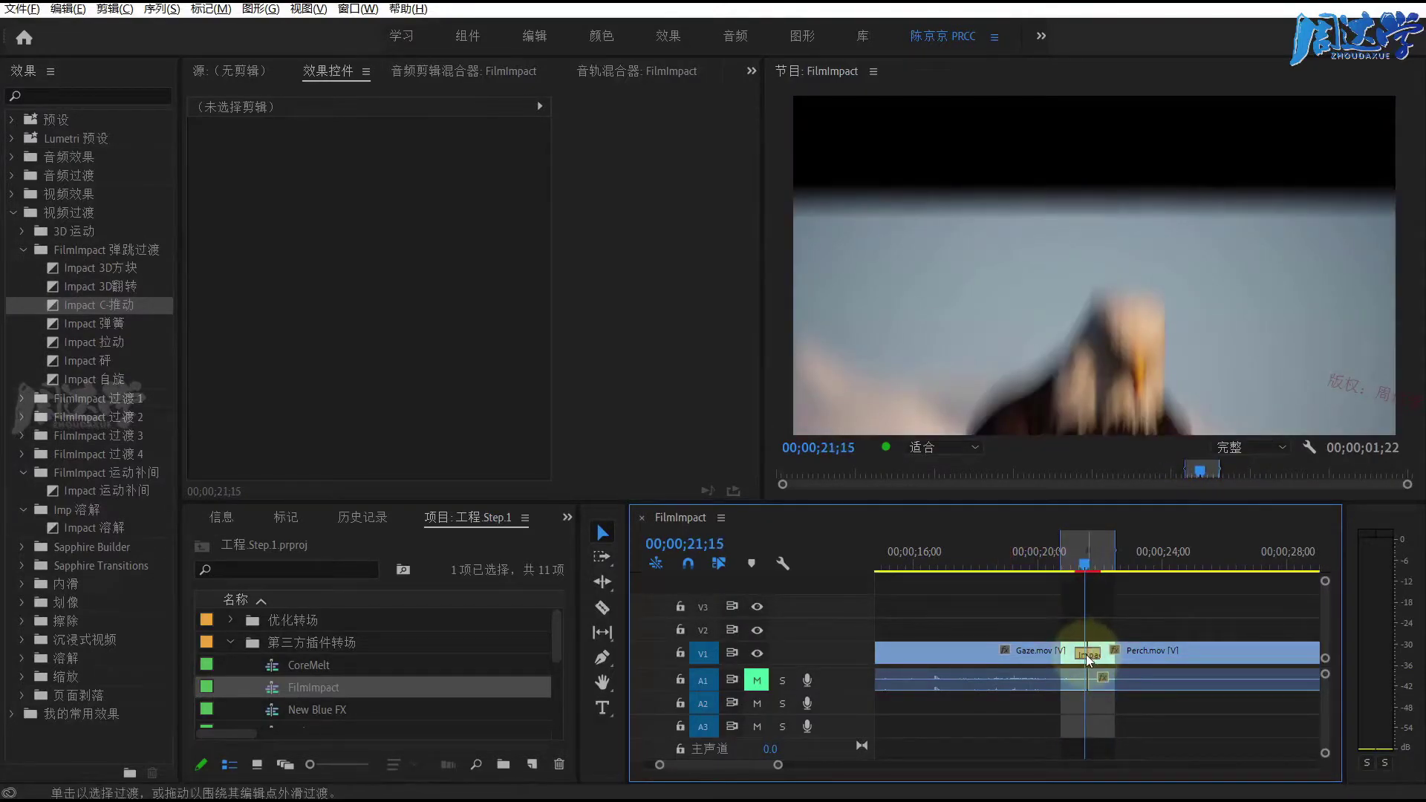
{"action": "left_click", "coordinate": [1088, 659]}
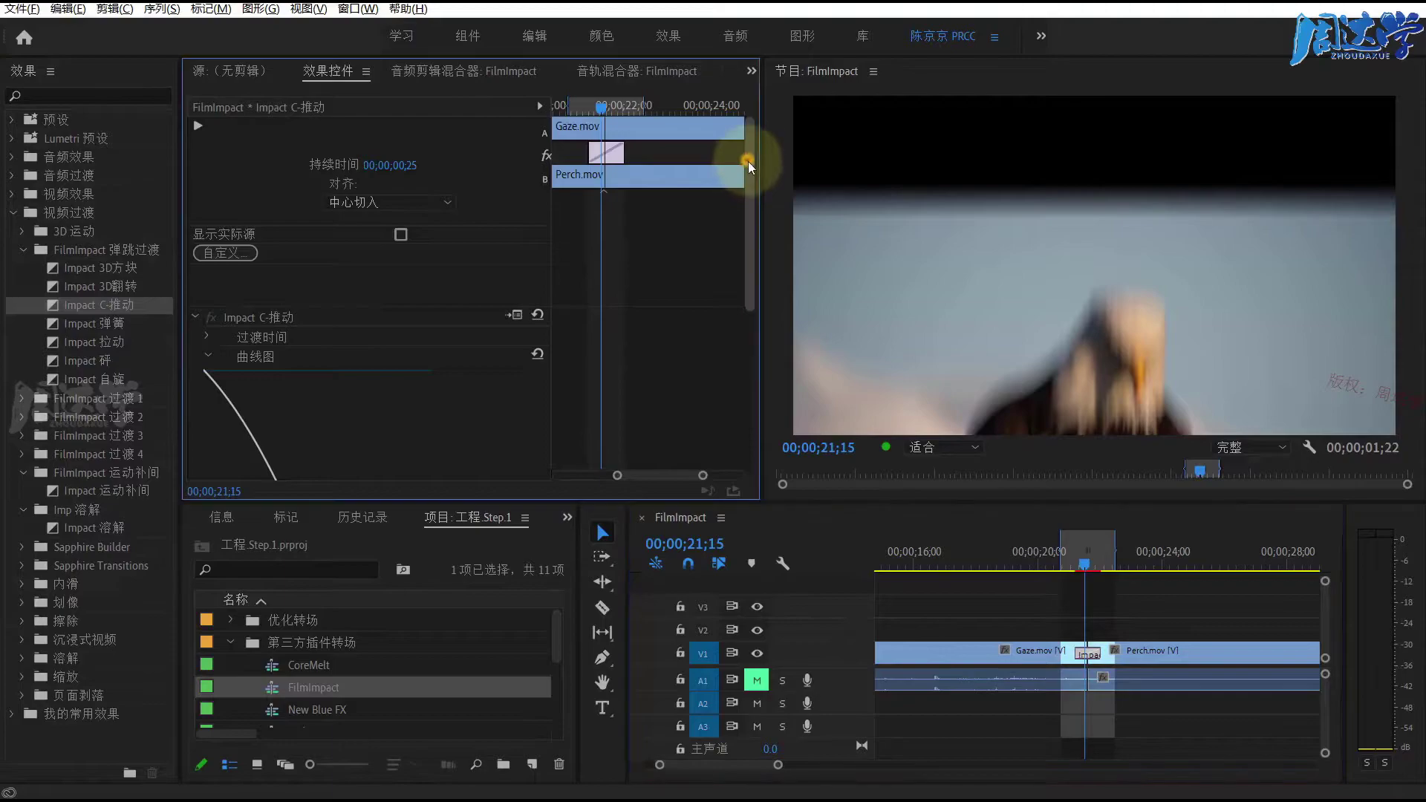
{"action": "left_click_drag", "start_coordinate": [747, 162], "coordinate": [786, 291]}
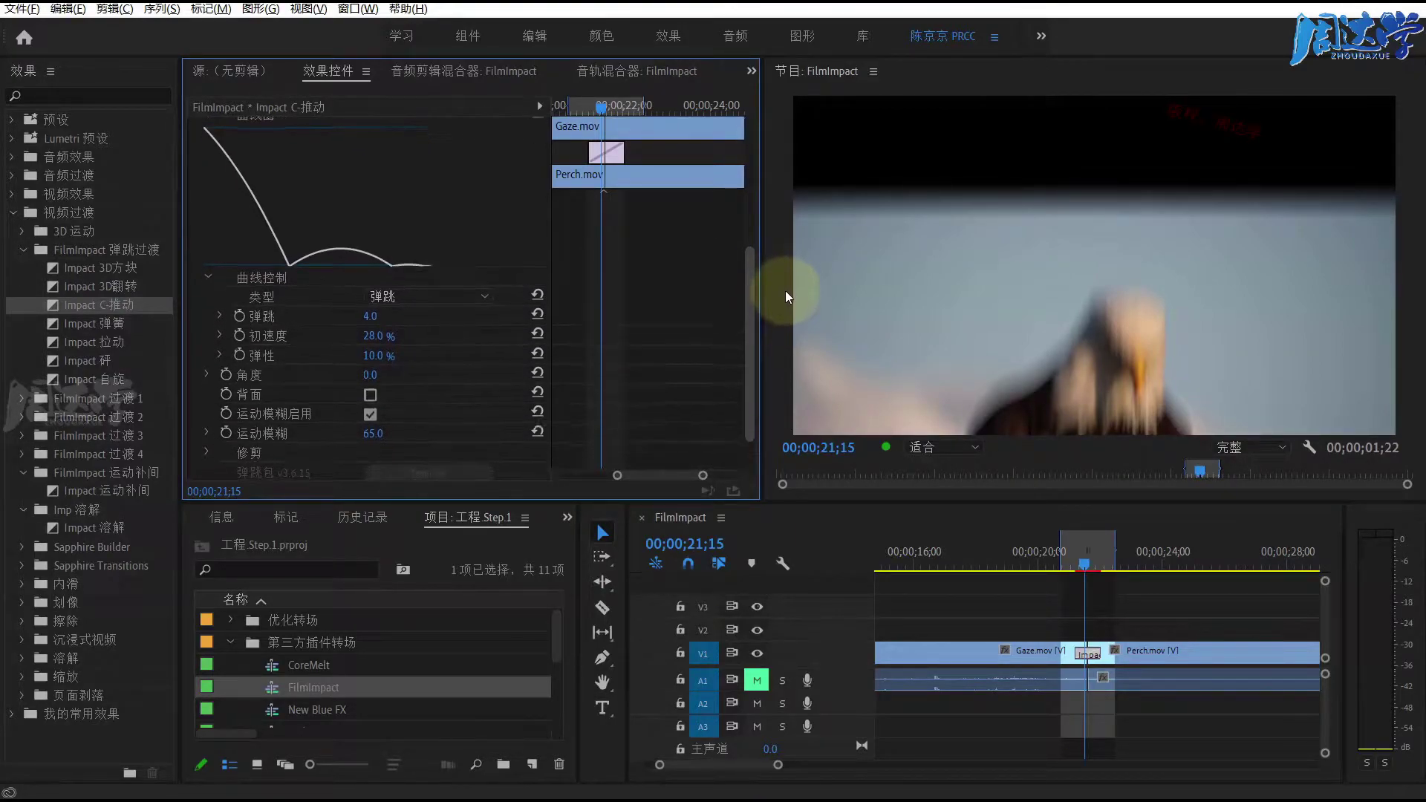
{"action": "left_click", "coordinate": [560, 466]}
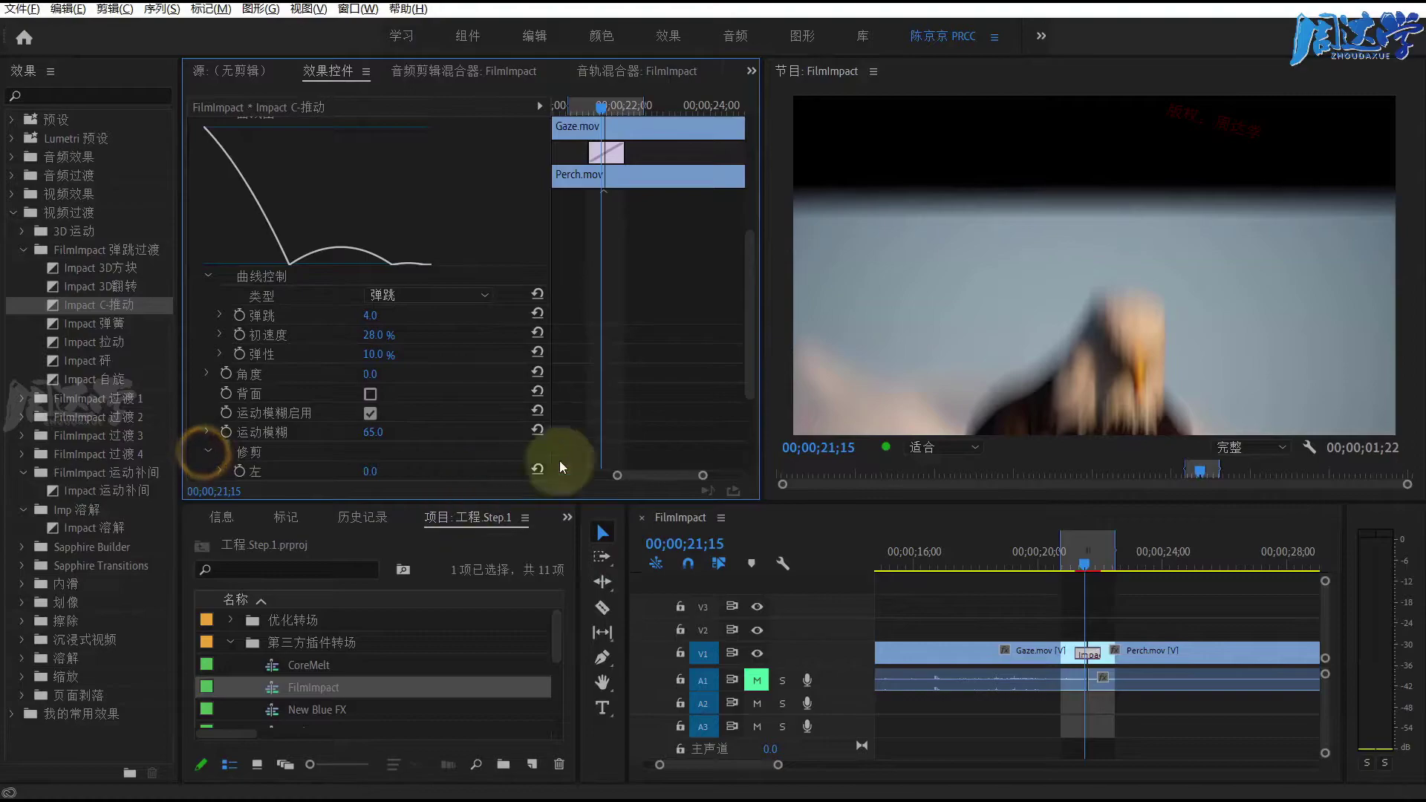
{"action": "scroll", "coordinate": [497, 409], "scroll_direction": "down", "scroll_amount": 1}
{"action": "scroll", "coordinate": [497, 409], "scroll_direction": "down", "scroll_amount": 1}
{"action": "scroll", "coordinate": [498, 409], "scroll_direction": "down", "scroll_amount": 1}
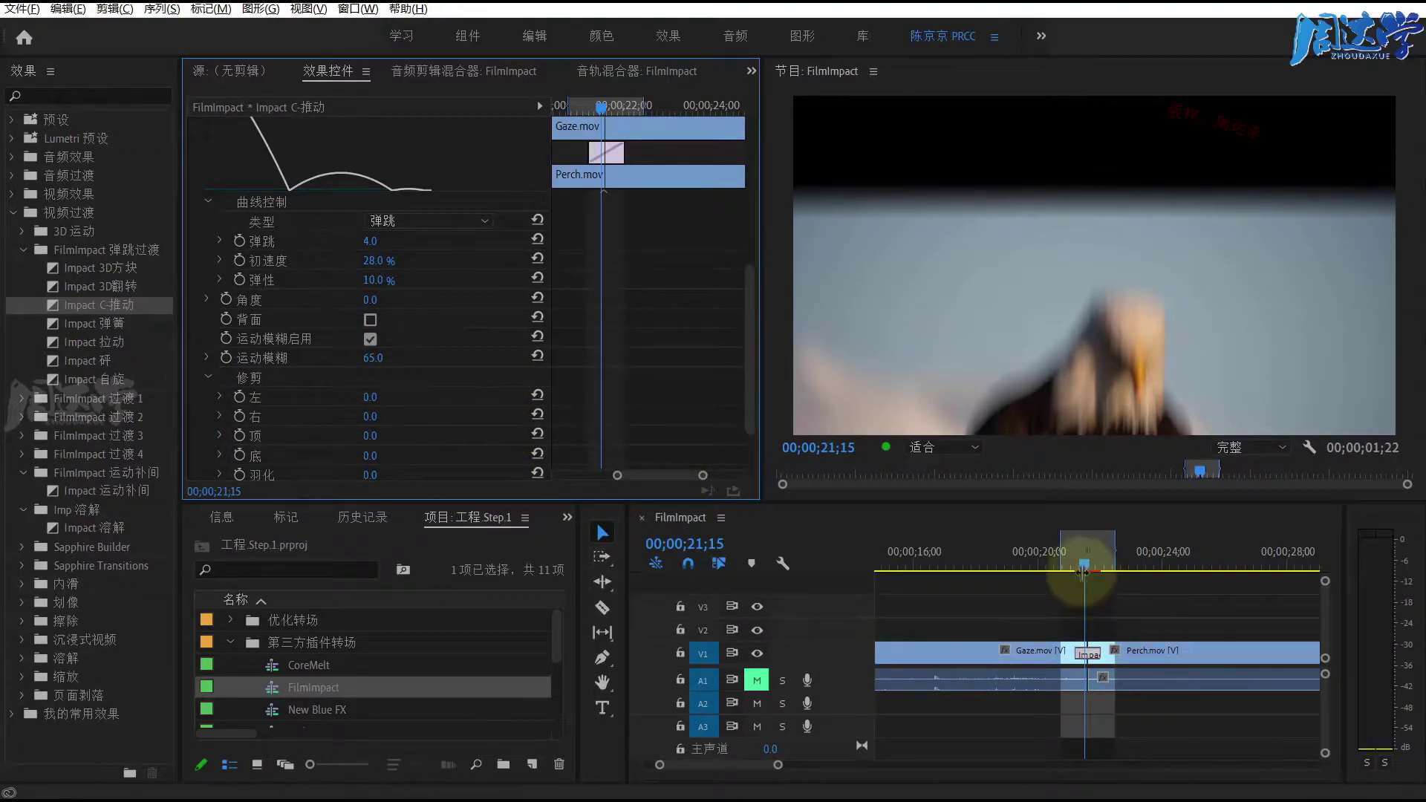
{"action": "left_click_drag", "start_coordinate": [1083, 567], "coordinate": [1081, 567]}
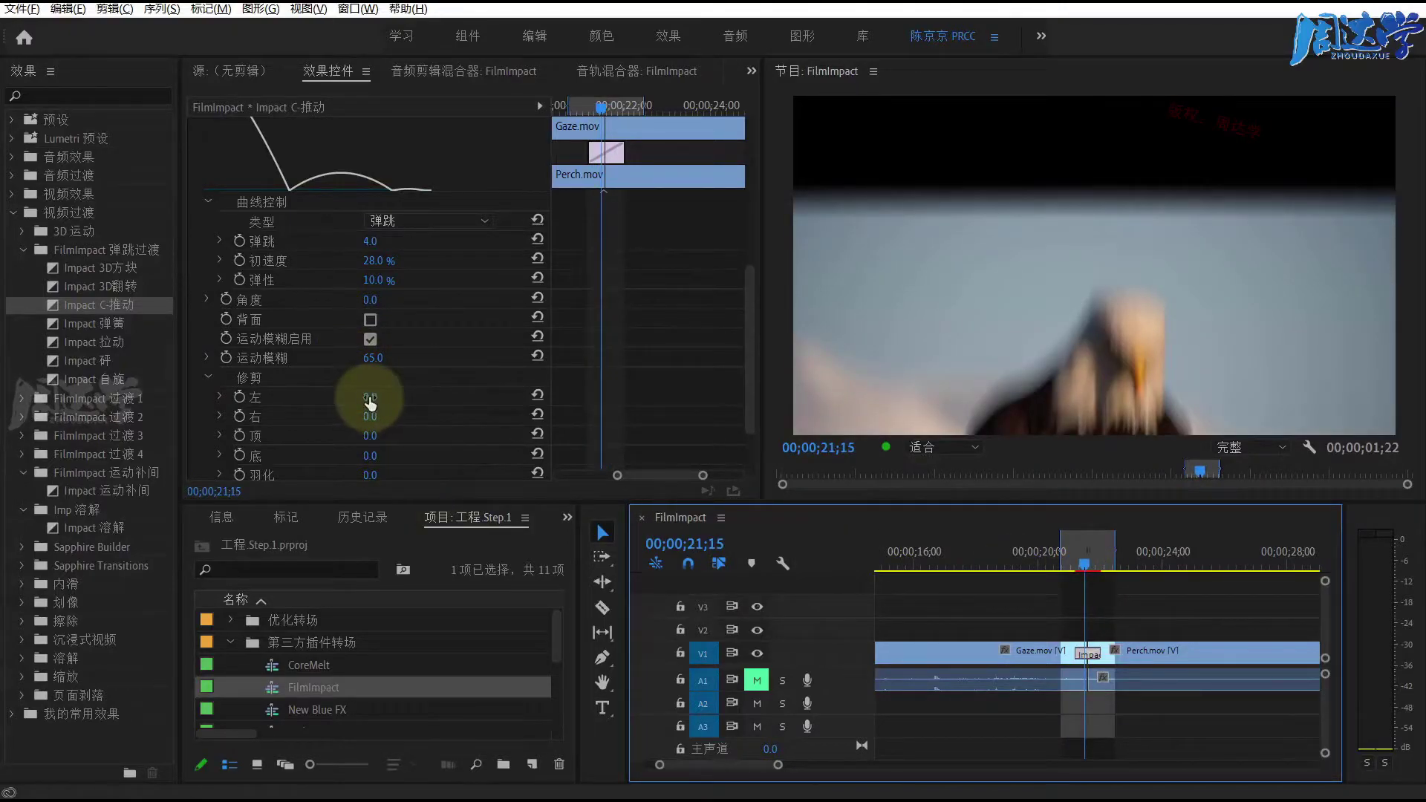
Crop the transition's bottom to 156 with a feather of 111
{"action": "left_click", "coordinate": [369, 403]}
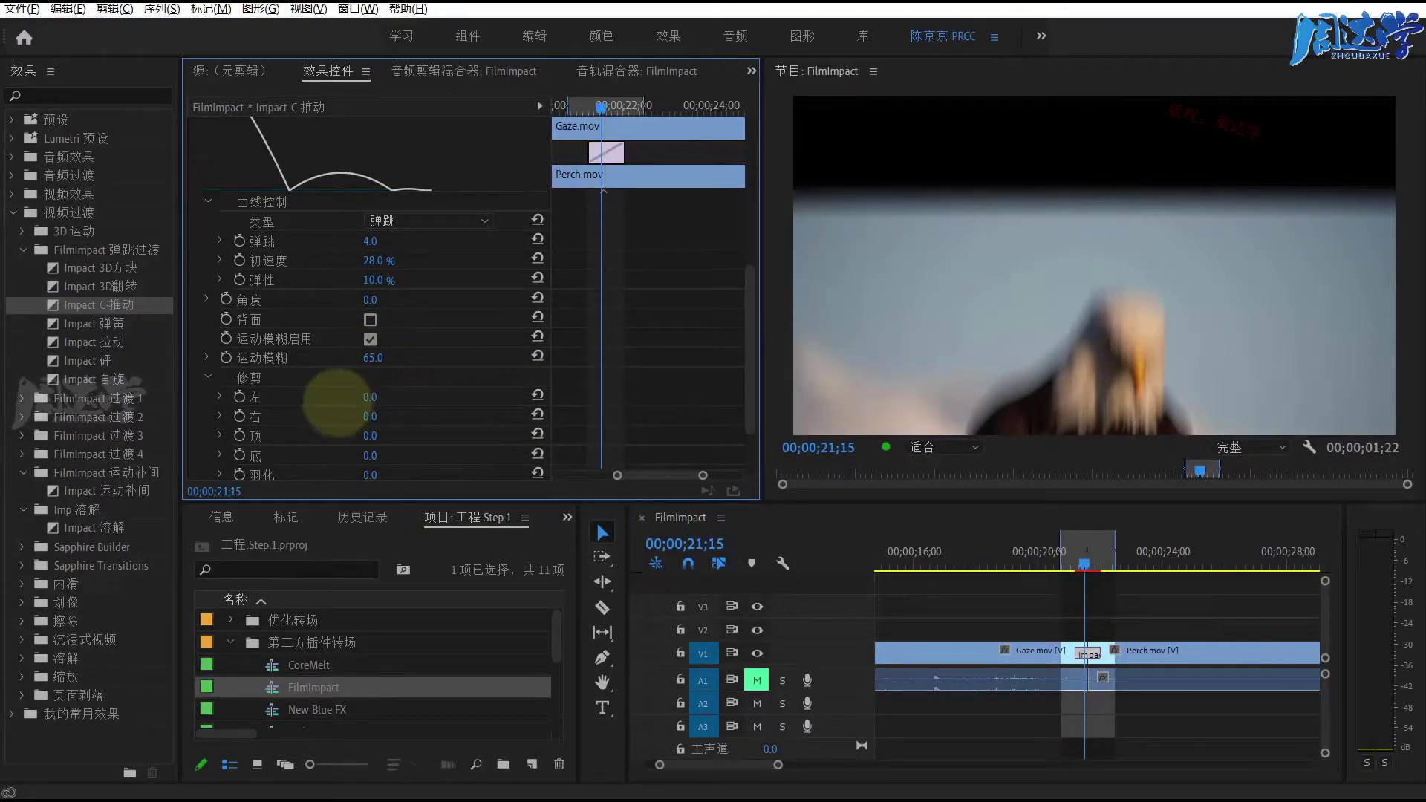
{"action": "left_click_drag", "start_coordinate": [370, 455], "coordinate": [483, 455]}
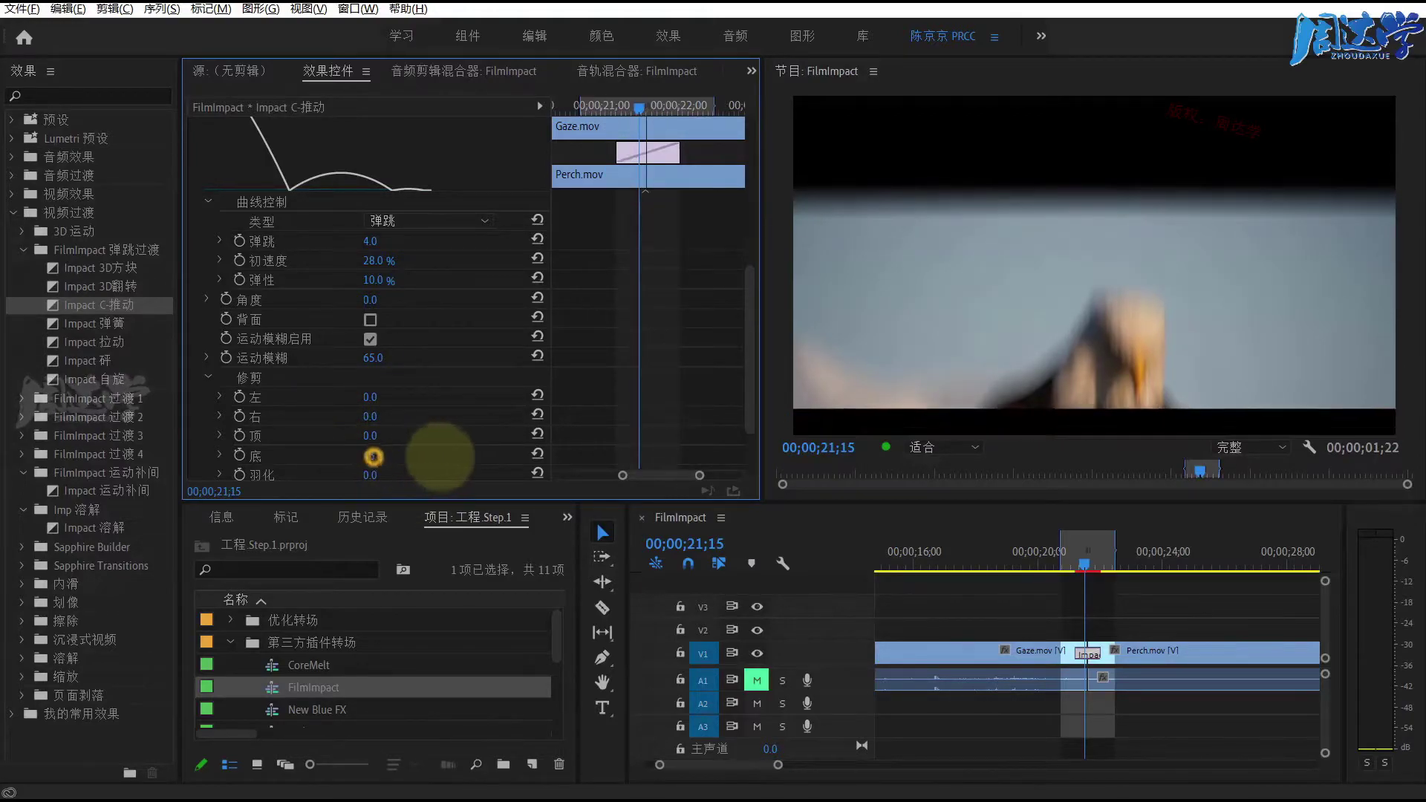
{"action": "left_click_drag", "start_coordinate": [365, 475], "coordinate": [476, 475]}
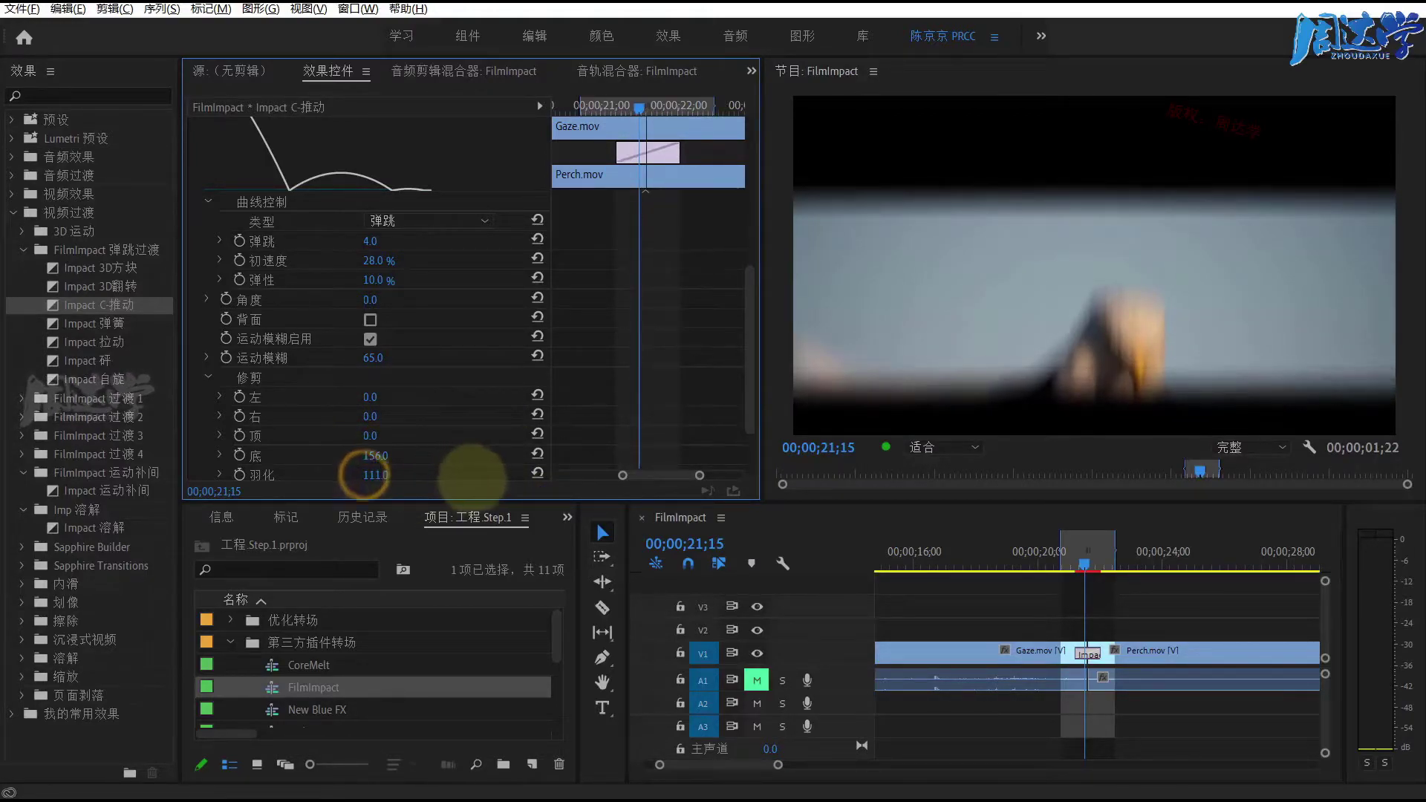
Preview the cropped push, then drag Impact 弹簧 onto the cut
{"action": "left_click_drag", "start_coordinate": [1046, 550], "coordinate": [1085, 564]}
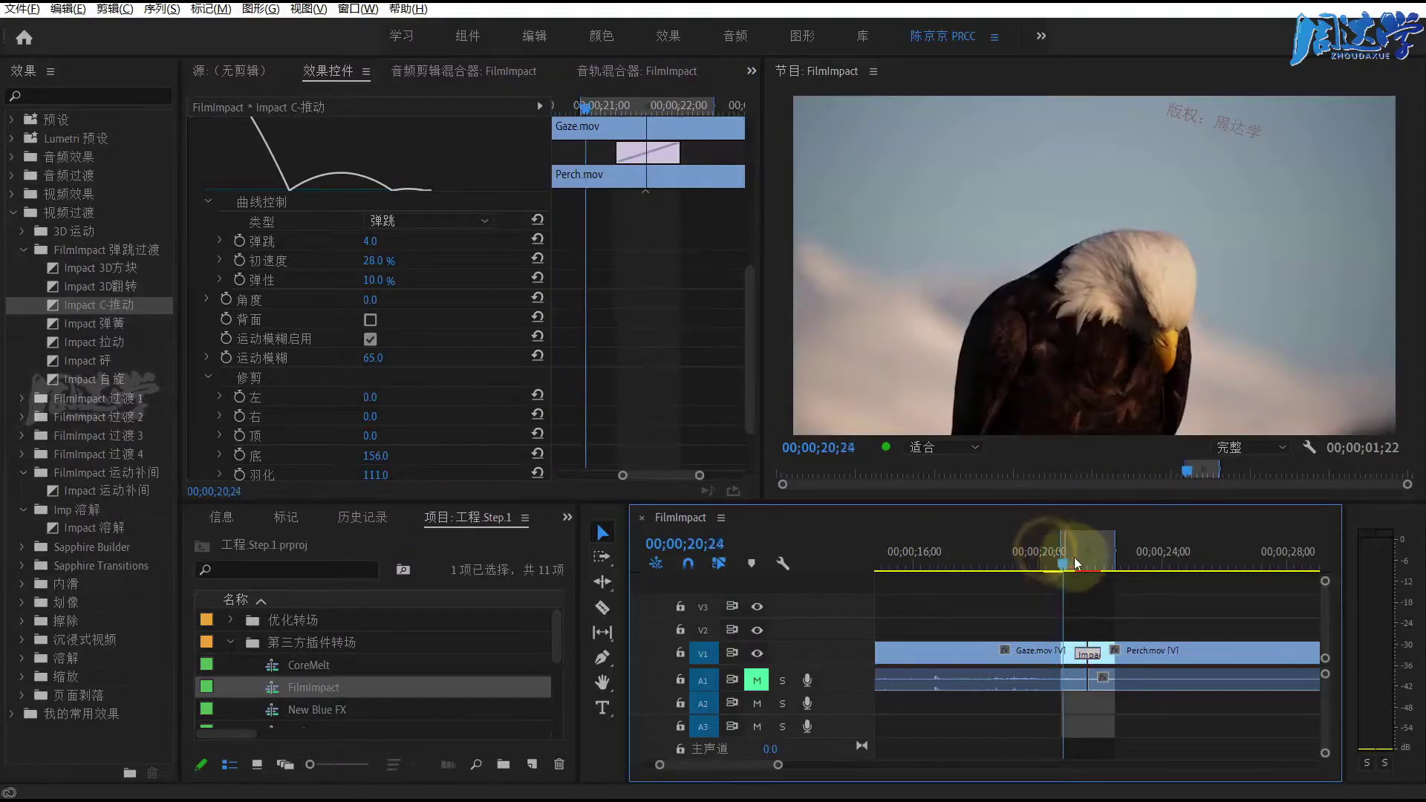
{"action": "left_click_drag", "start_coordinate": [1103, 569], "coordinate": [1085, 568]}
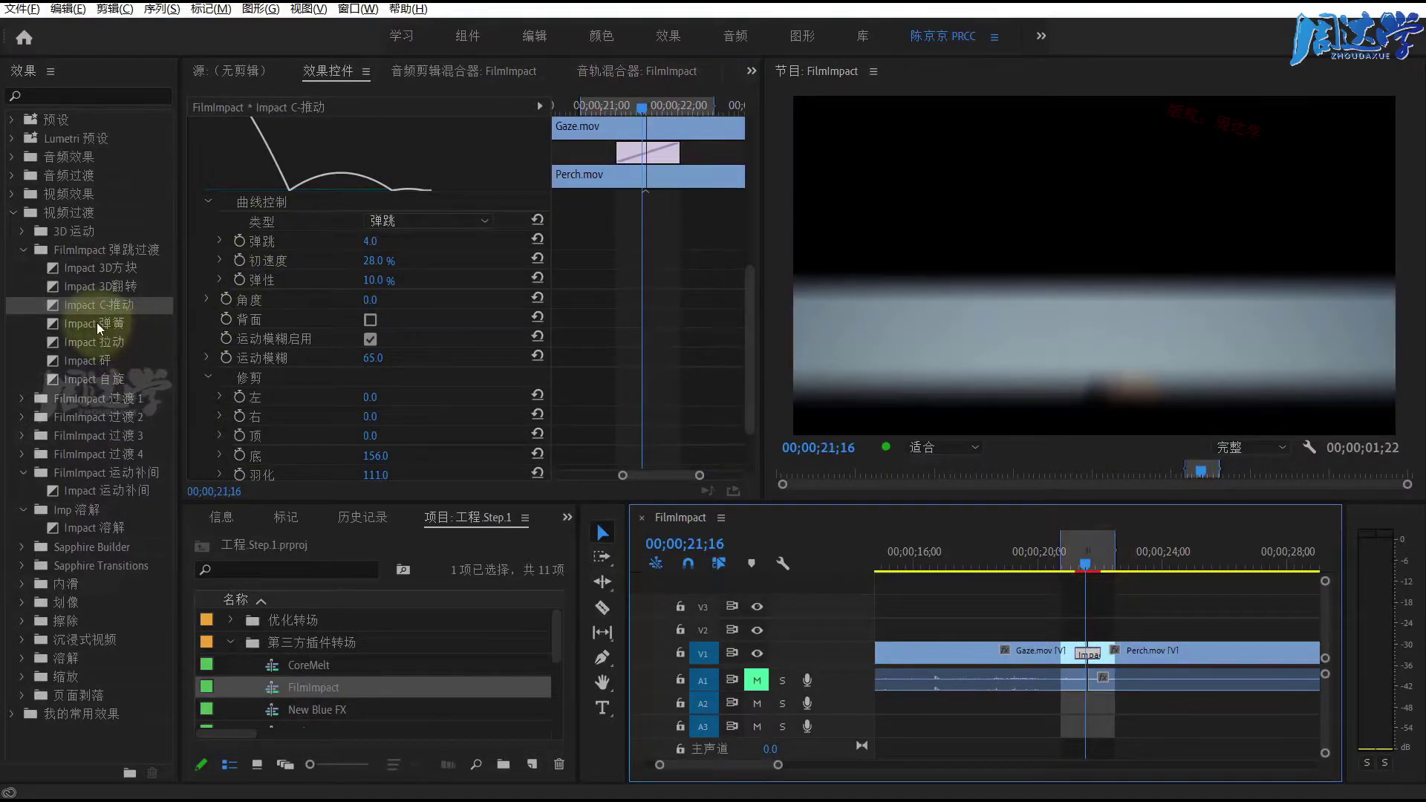
{"action": "mouse_move", "coordinate": [97, 322]}
{"action": "left_mouse_down"}
{"action": "mouse_move", "coordinate": [1104, 621]}
{"action": "mouse_move", "coordinate": [1088, 656]}
{"action": "left_mouse_up"}
Apply Impact 弹簧 to the cut, play it, and select it for Effect Controls
{"action": "left_click", "coordinate": [1050, 559]}
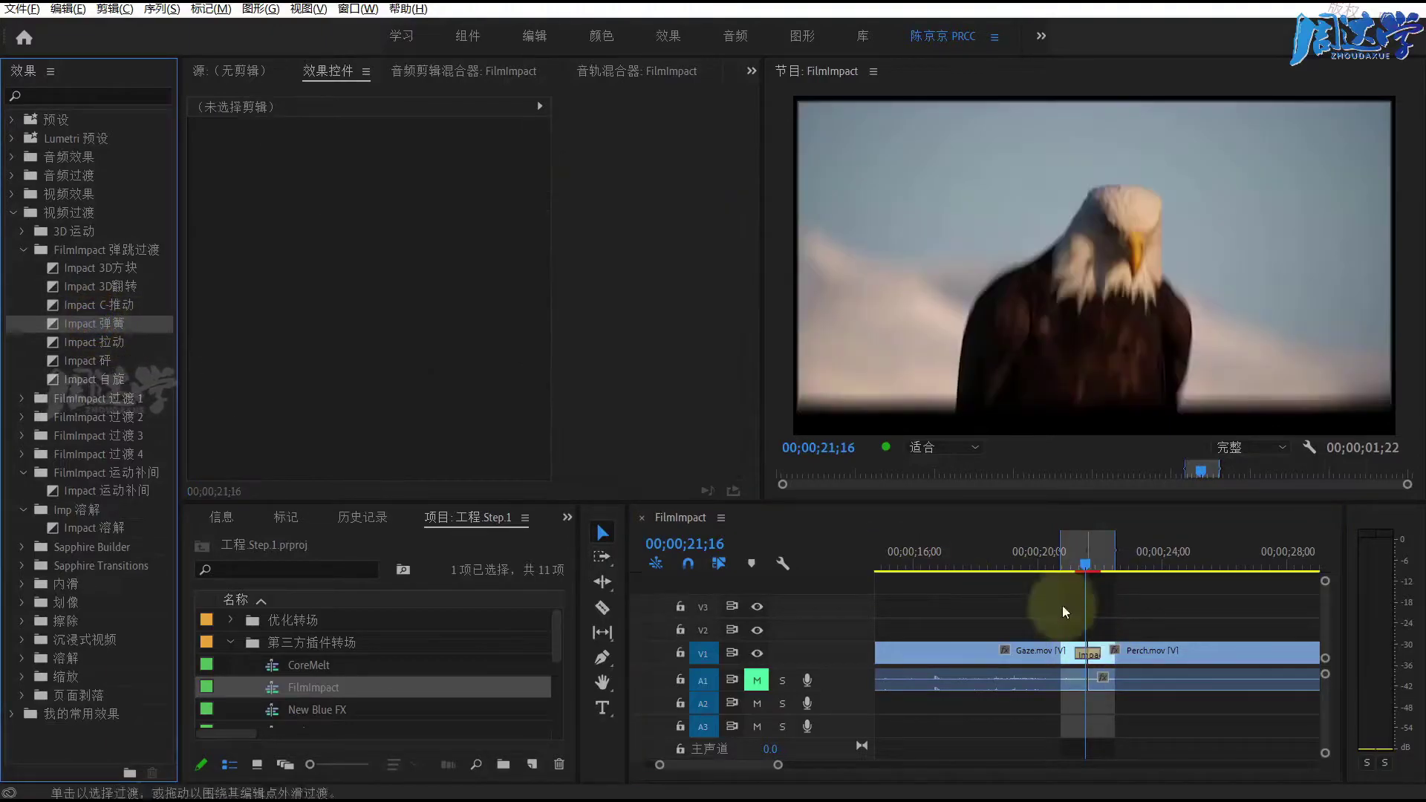
{"action": "key", "text": "space"}
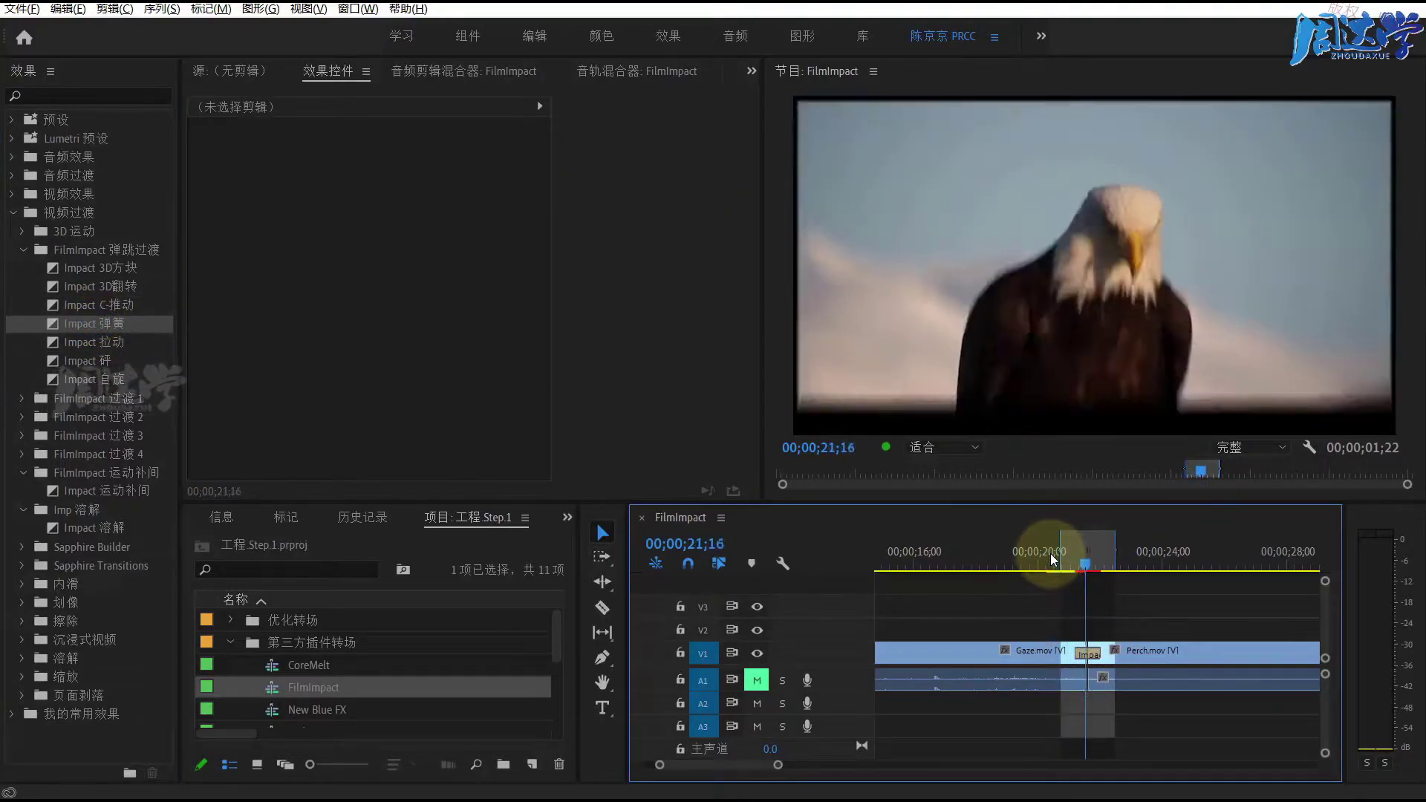
{"action": "left_click_drag", "start_coordinate": [1109, 563], "coordinate": [1093, 571]}
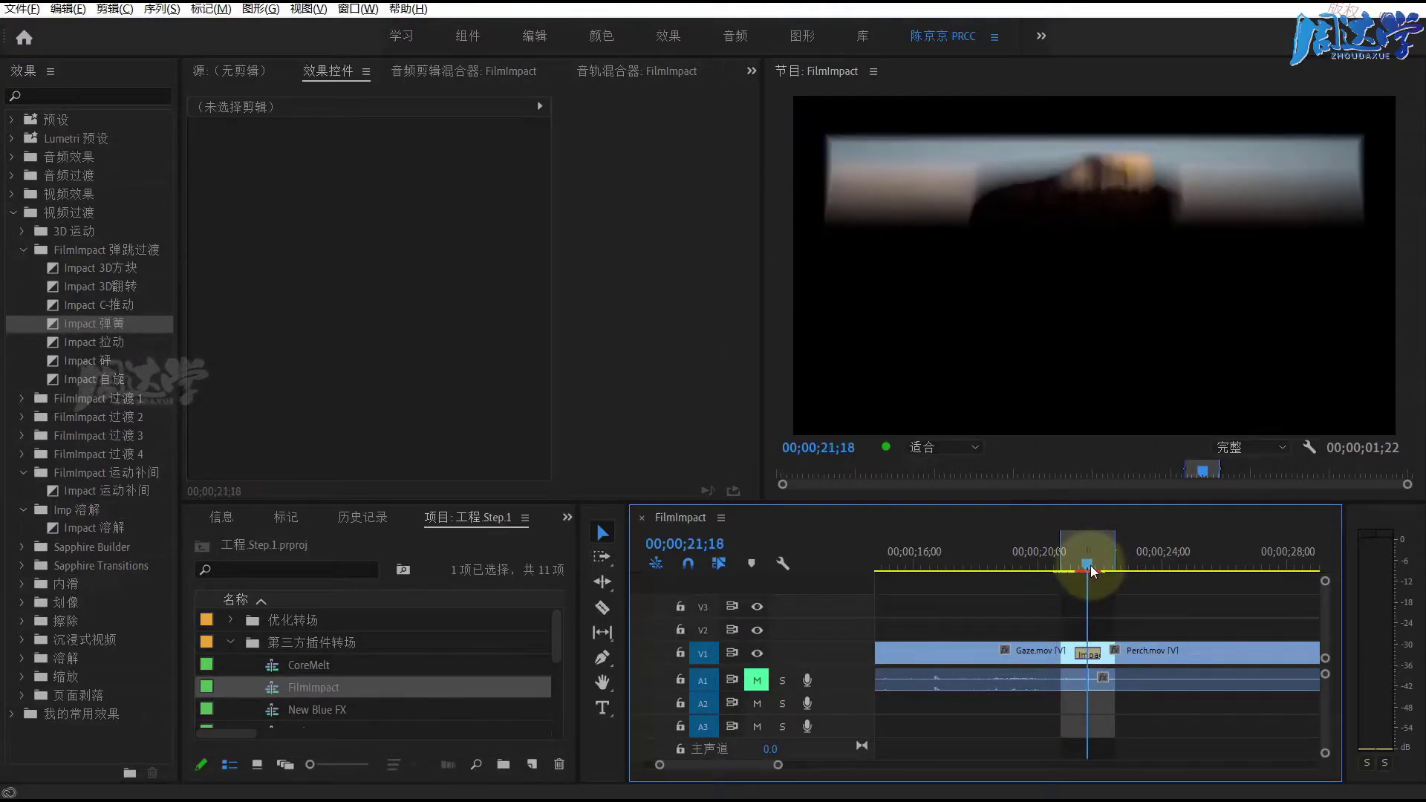
{"action": "left_click", "coordinate": [1090, 657]}
{"action": "left_click_drag", "start_coordinate": [751, 214], "coordinate": [755, 351]}
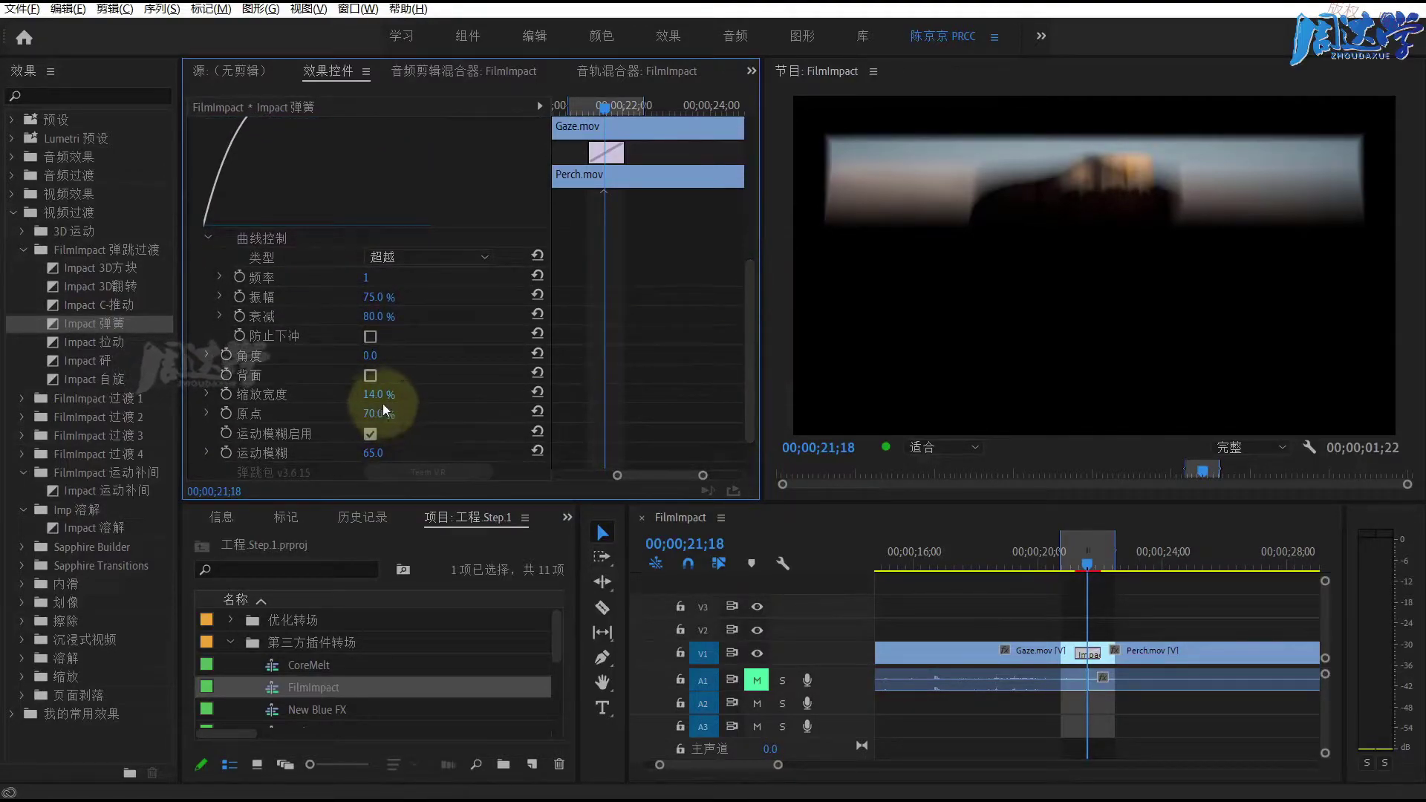
Reduce scale width to 3.0%, review the transition, and drag in Impact 拉动
{"action": "mouse_move", "coordinate": [375, 395]}
{"action": "left_mouse_down"}
{"action": "mouse_move", "coordinate": [394, 420]}
{"action": "mouse_move", "coordinate": [385, 403]}
{"action": "mouse_move", "coordinate": [335, 406]}
{"action": "left_mouse_up"}
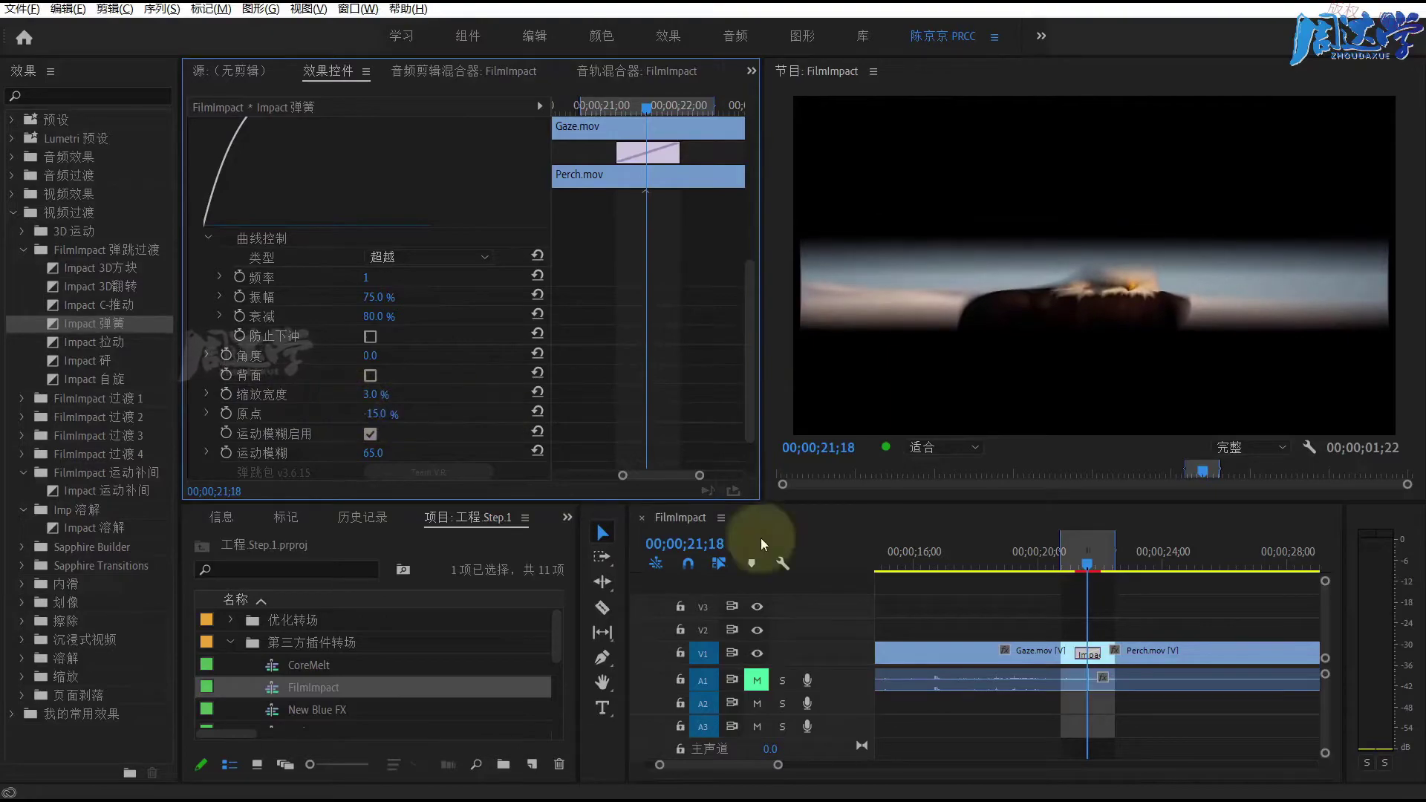
{"action": "left_click", "coordinate": [1058, 554]}
{"action": "key", "text": "space"}
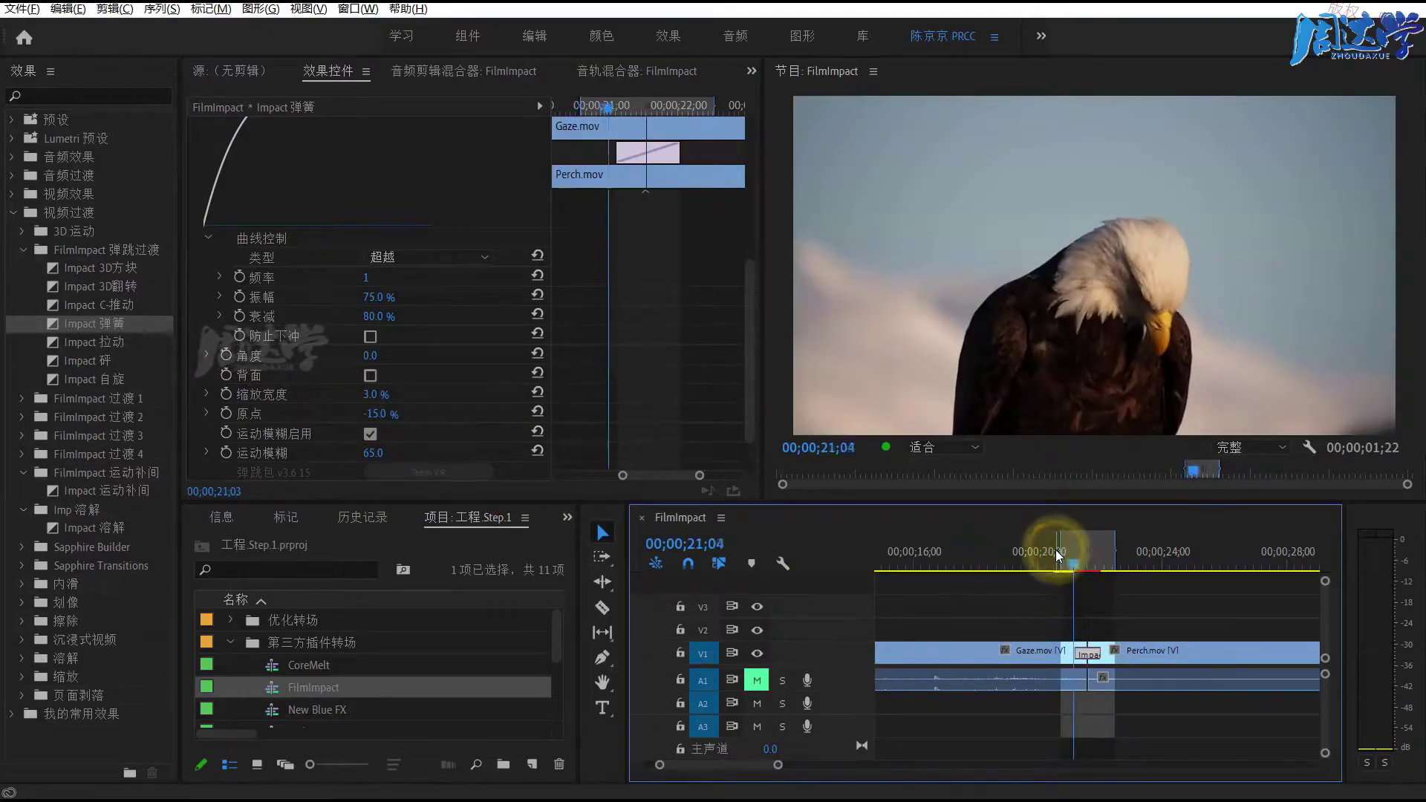
{"action": "left_click", "coordinate": [1047, 562]}
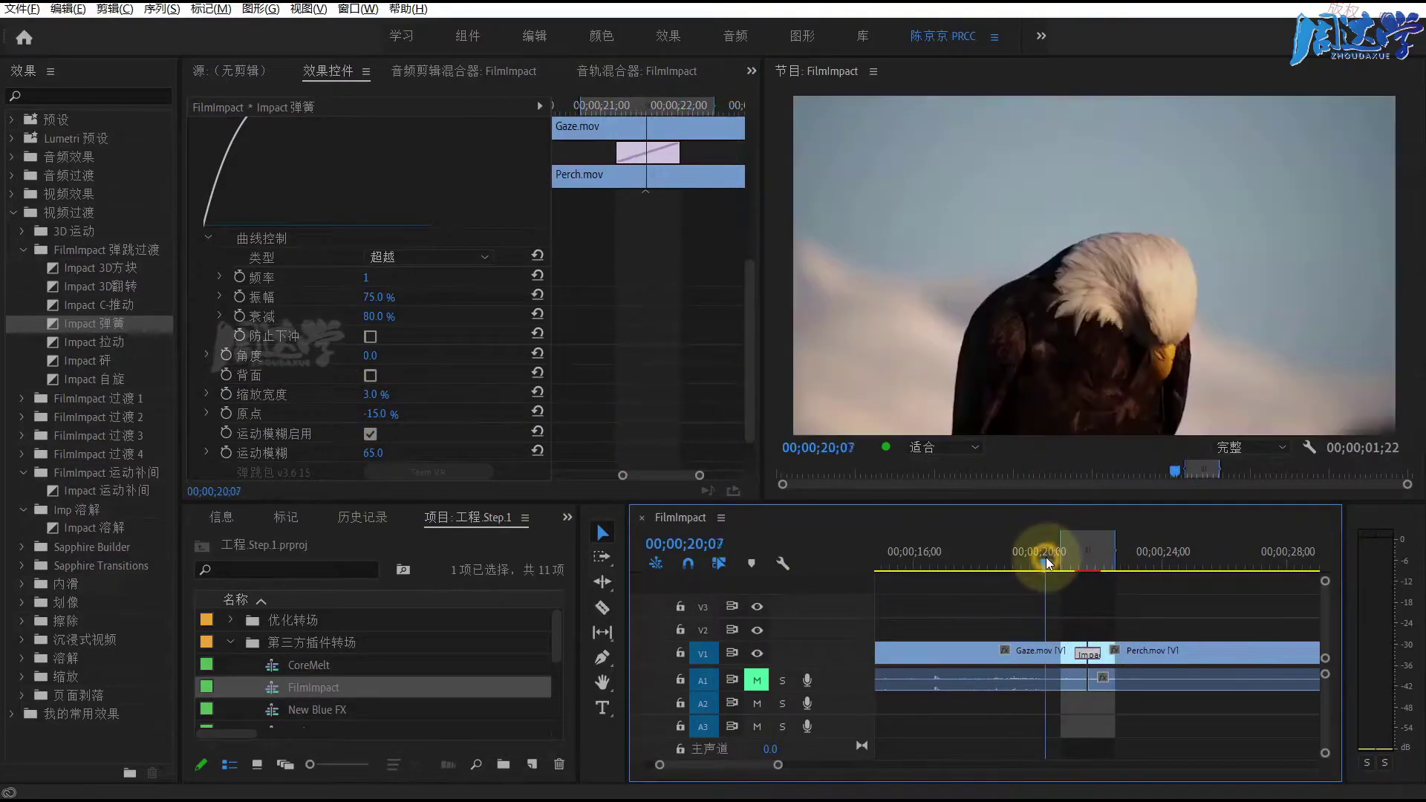
{"action": "left_click_drag", "start_coordinate": [1047, 562], "coordinate": [1090, 569]}
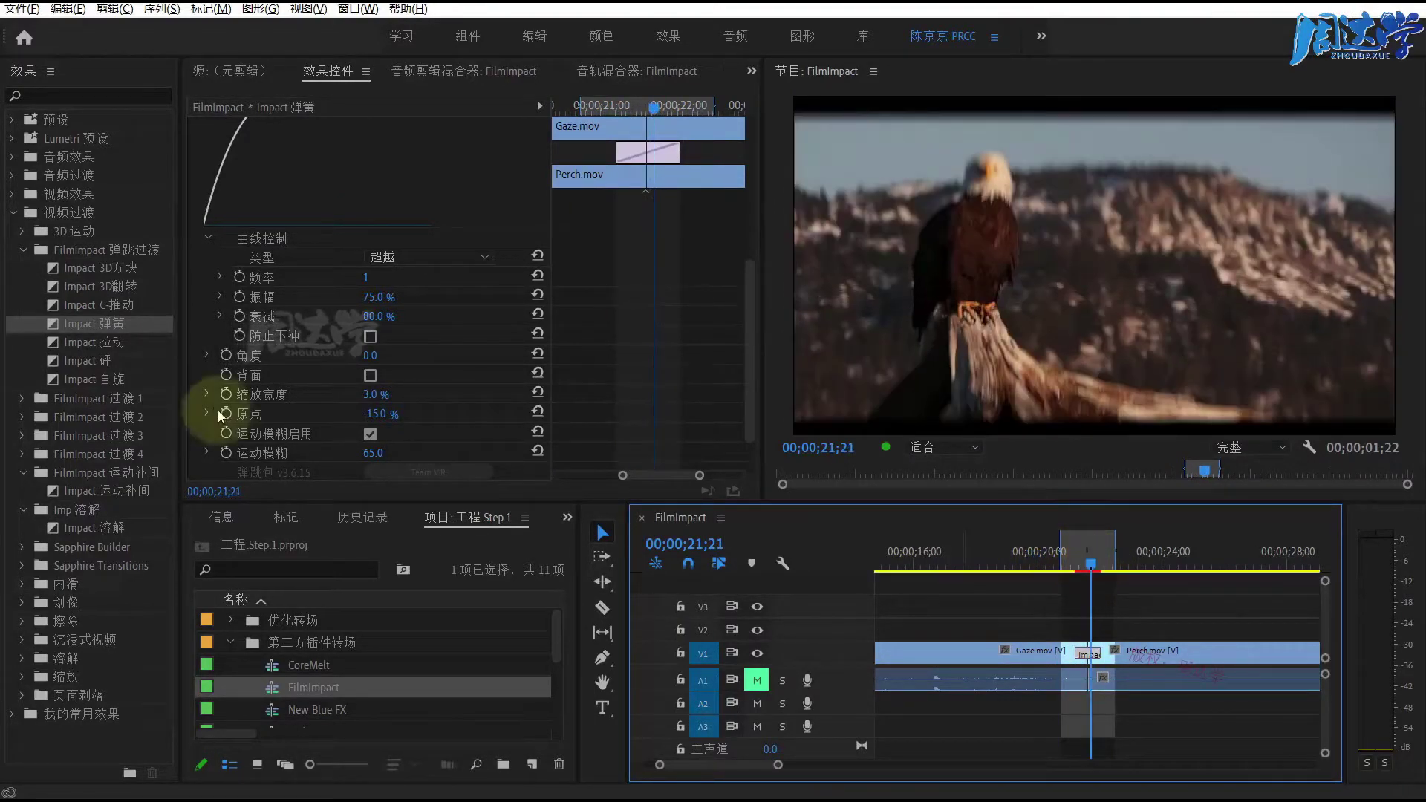
{"action": "left_click_drag", "start_coordinate": [91, 343], "coordinate": [1098, 659]}
Drop Impact 拉动 on the cut, play it, and show its settings
{"action": "left_click", "coordinate": [1051, 565]}
{"action": "key", "text": "space"}
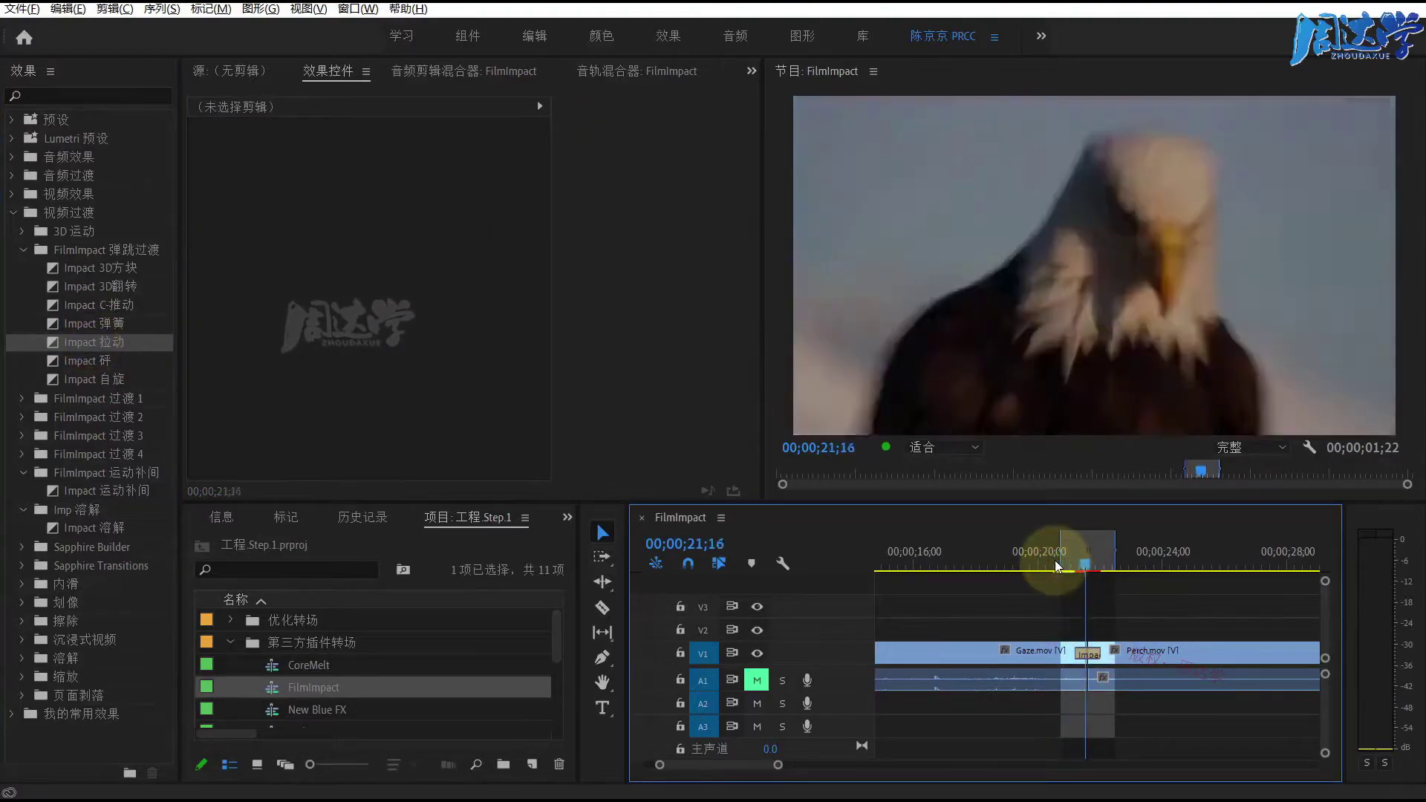
{"action": "left_click", "coordinate": [1051, 565]}
{"action": "left_click", "coordinate": [1090, 572]}
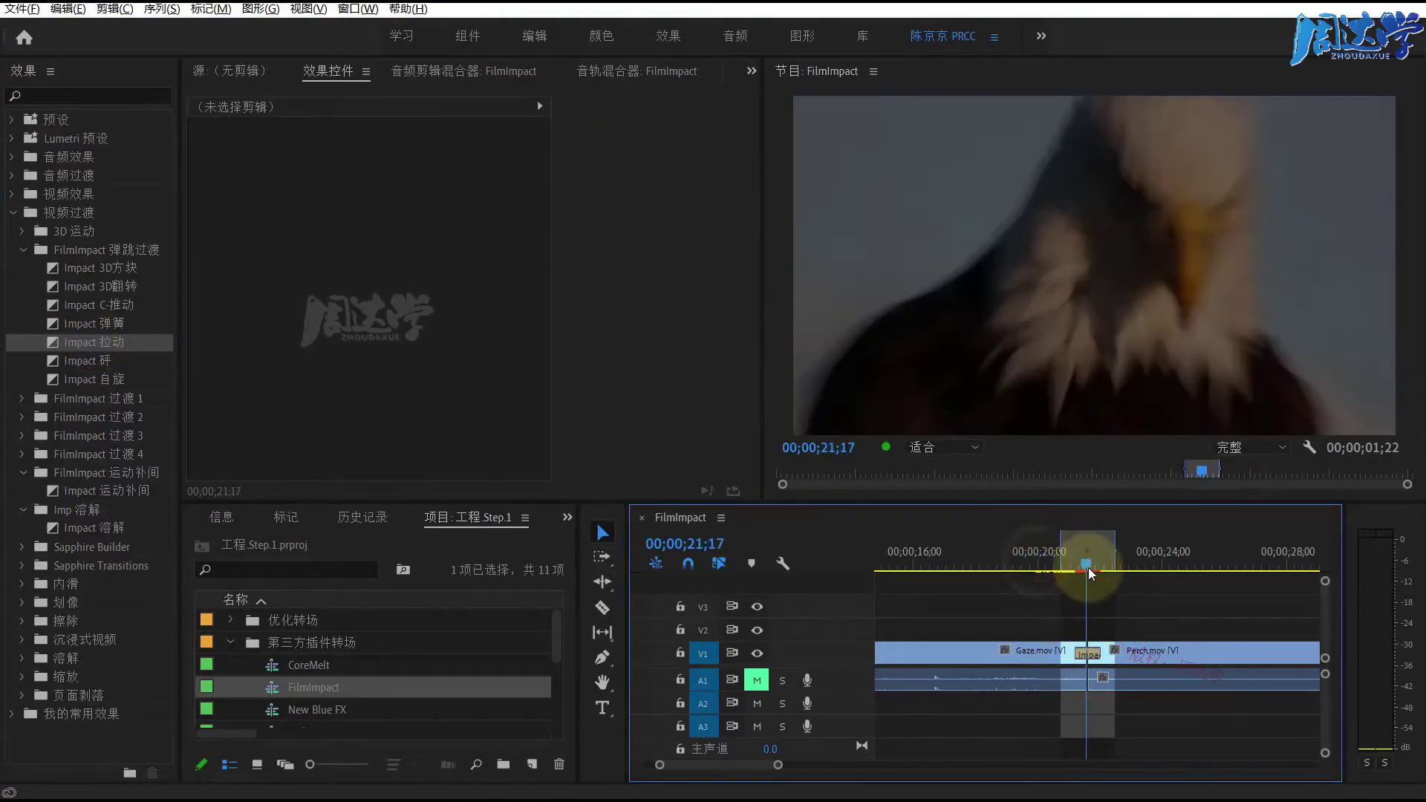
{"action": "left_click", "coordinate": [1094, 658]}
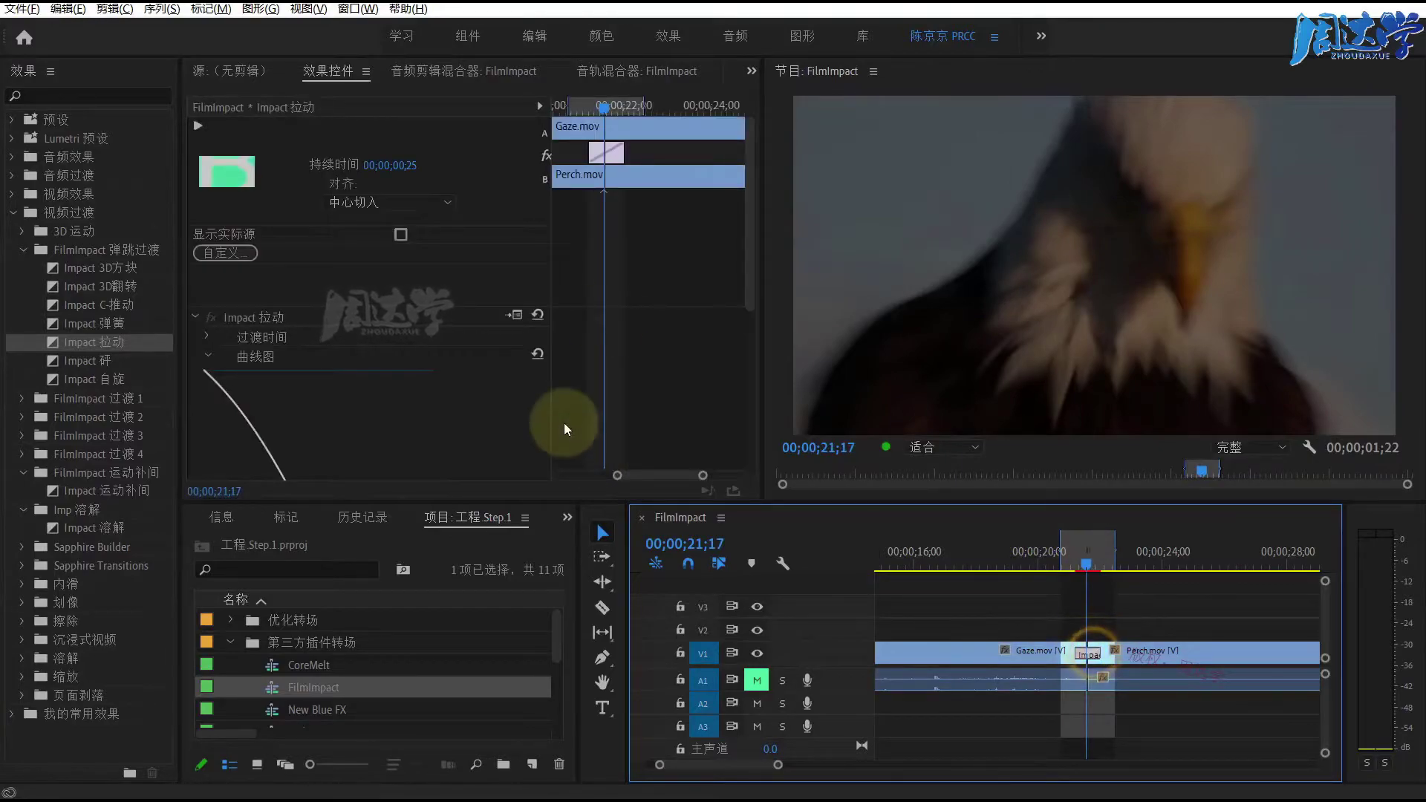
{"action": "scroll", "coordinate": [750, 164], "scroll_direction": "down", "scroll_amount": 2}
{"action": "scroll", "coordinate": [757, 208], "scroll_direction": "down", "scroll_amount": 2}
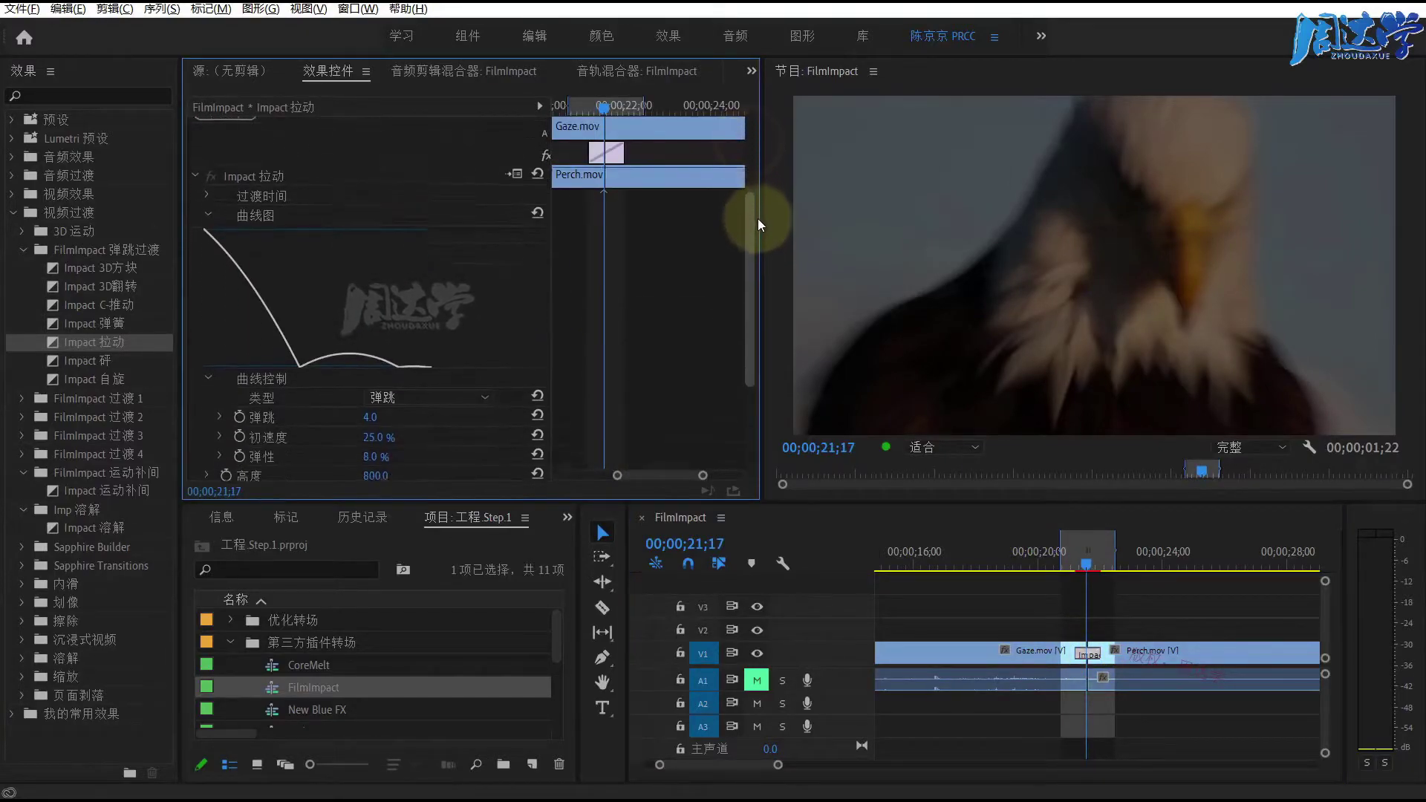
{"action": "scroll", "coordinate": [757, 223], "scroll_direction": "down", "scroll_amount": 2}
{"action": "left_click_drag", "start_coordinate": [756, 229], "coordinate": [755, 273]}
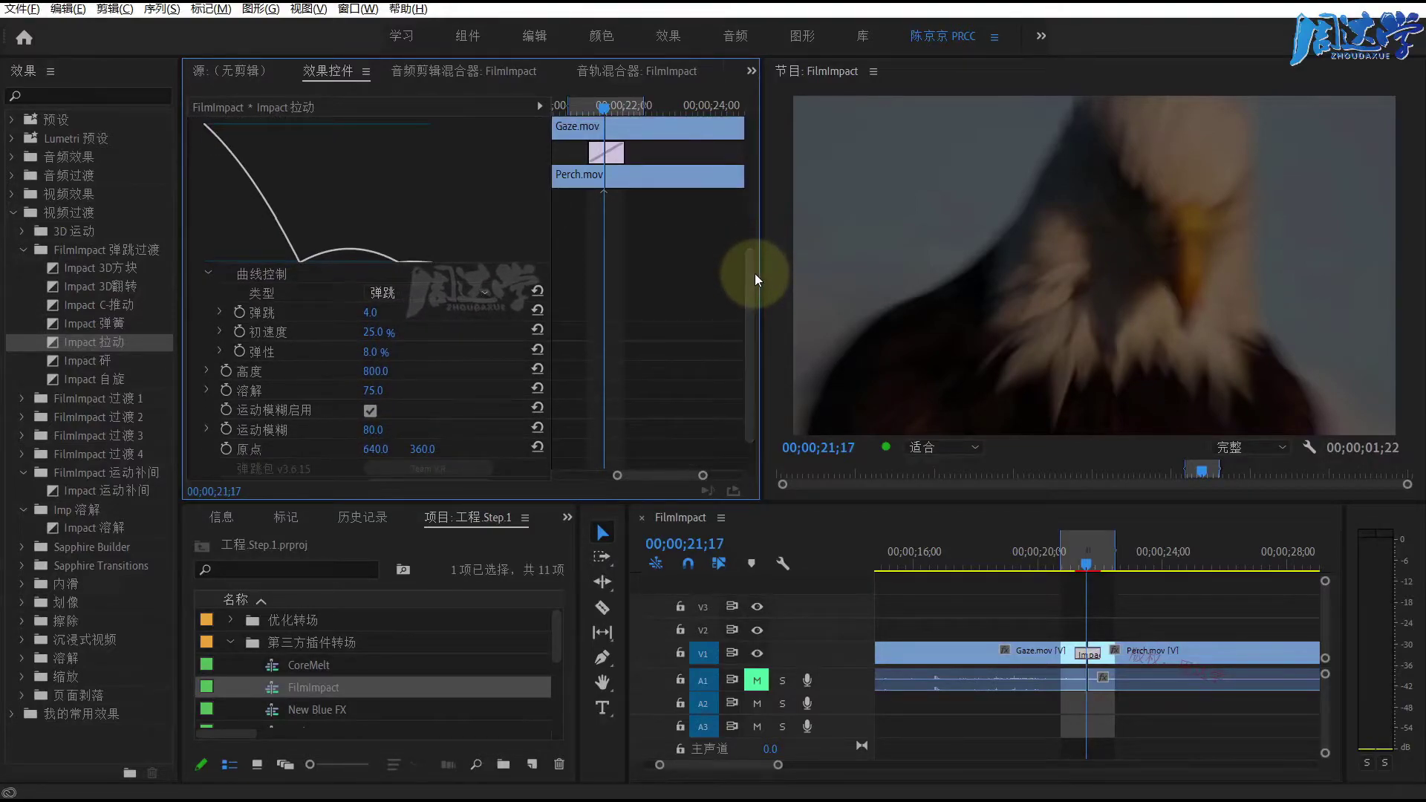
Lower the transition's height value and play through the result
{"action": "mouse_move", "coordinate": [375, 371]}
{"action": "left_mouse_down"}
{"action": "mouse_move", "coordinate": [170, 366]}
{"action": "mouse_move", "coordinate": [414, 405]}
{"action": "mouse_move", "coordinate": [308, 386]}
{"action": "mouse_move", "coordinate": [393, 394]}
{"action": "left_mouse_up"}
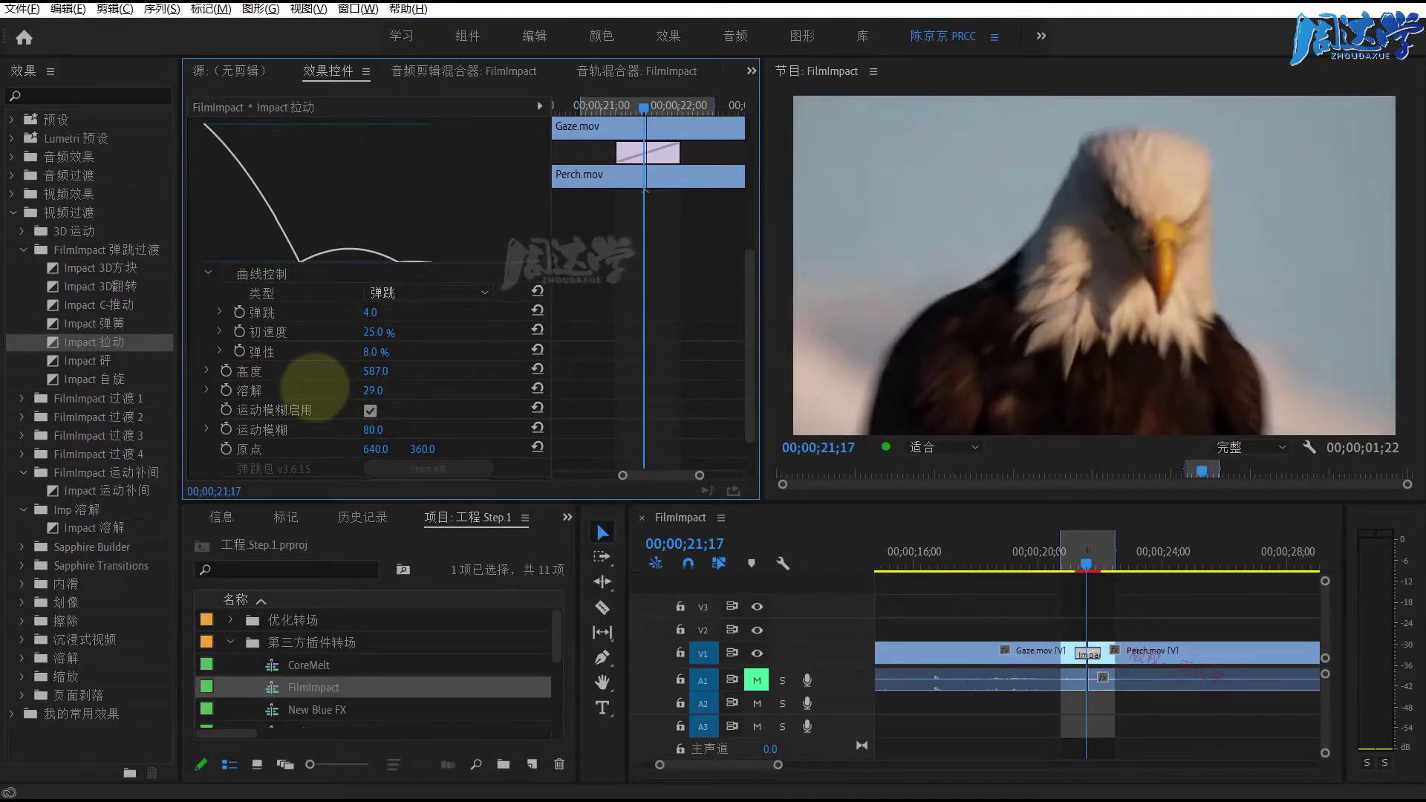
{"action": "left_click", "coordinate": [1054, 557]}
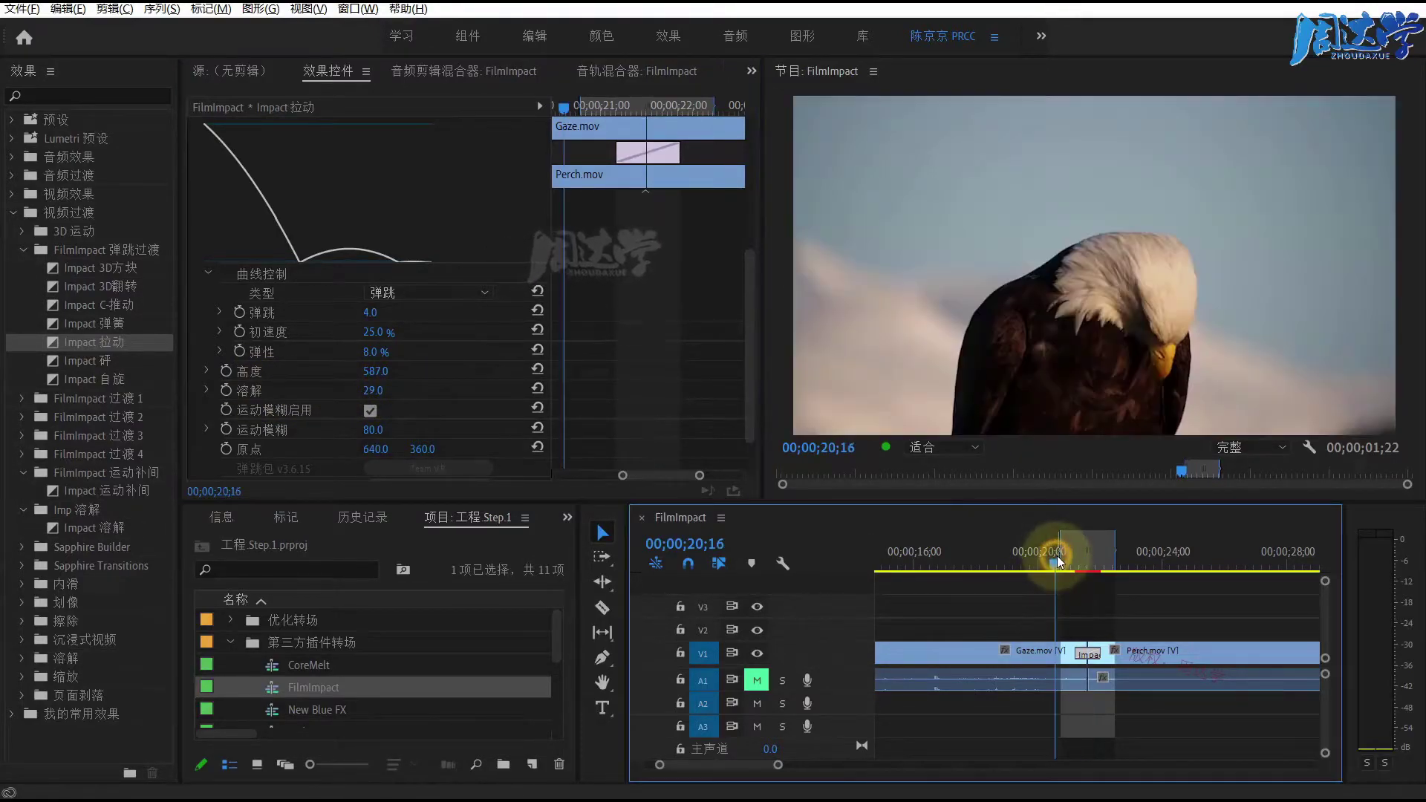
{"action": "key", "text": "space"}
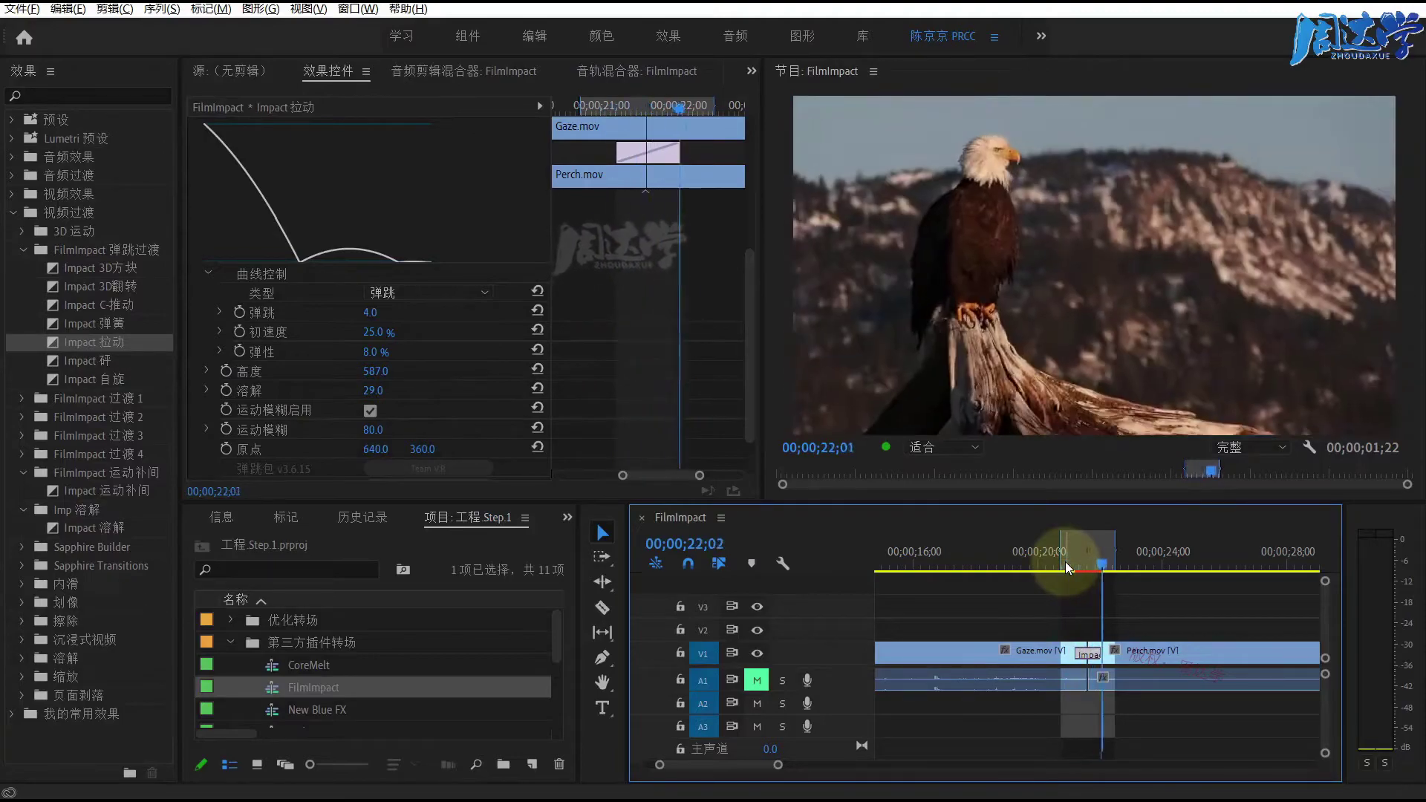
{"action": "left_click_drag", "start_coordinate": [1089, 561], "coordinate": [1086, 561]}
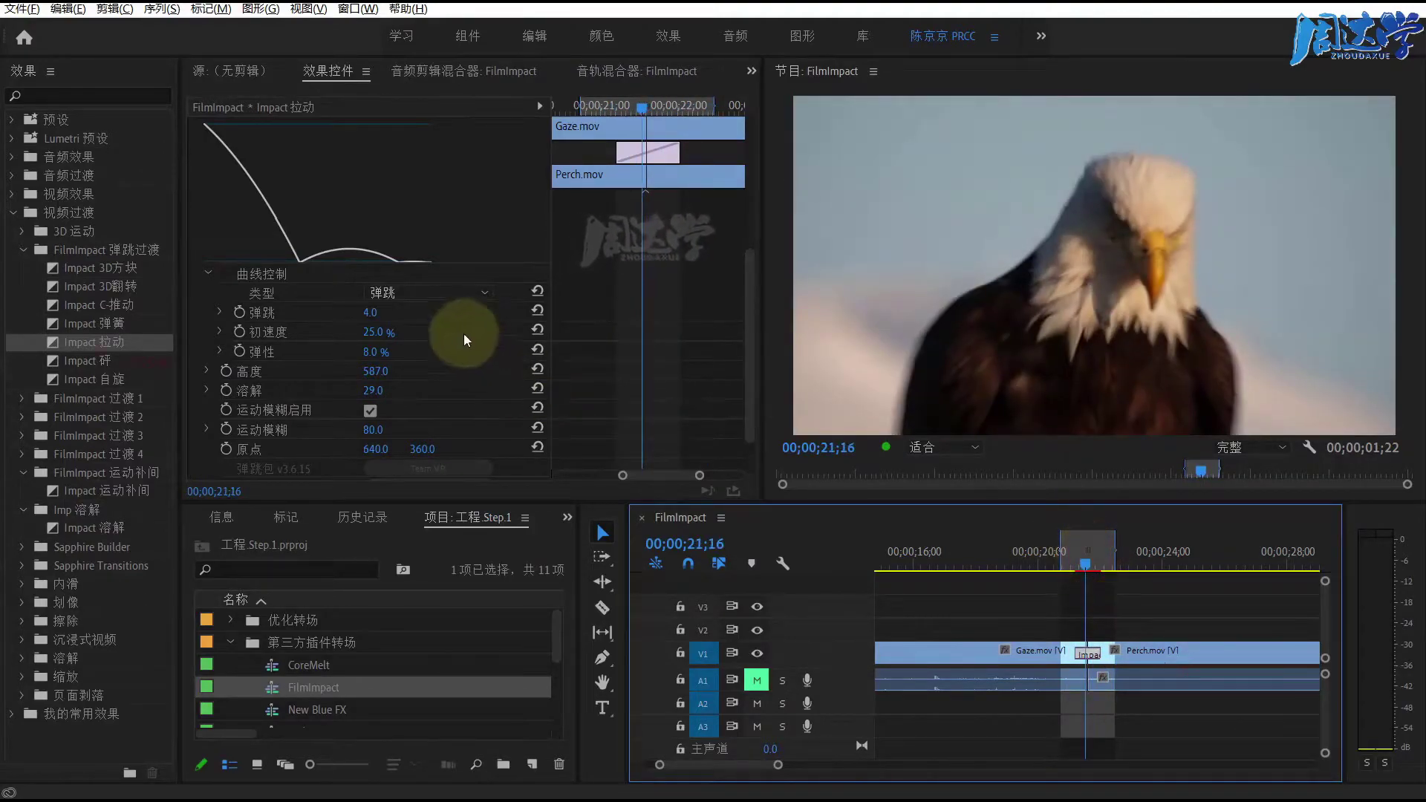
Switch the curve type to 超越 and play the transition
{"action": "left_click", "coordinate": [396, 288]}
{"action": "left_click", "coordinate": [399, 328]}
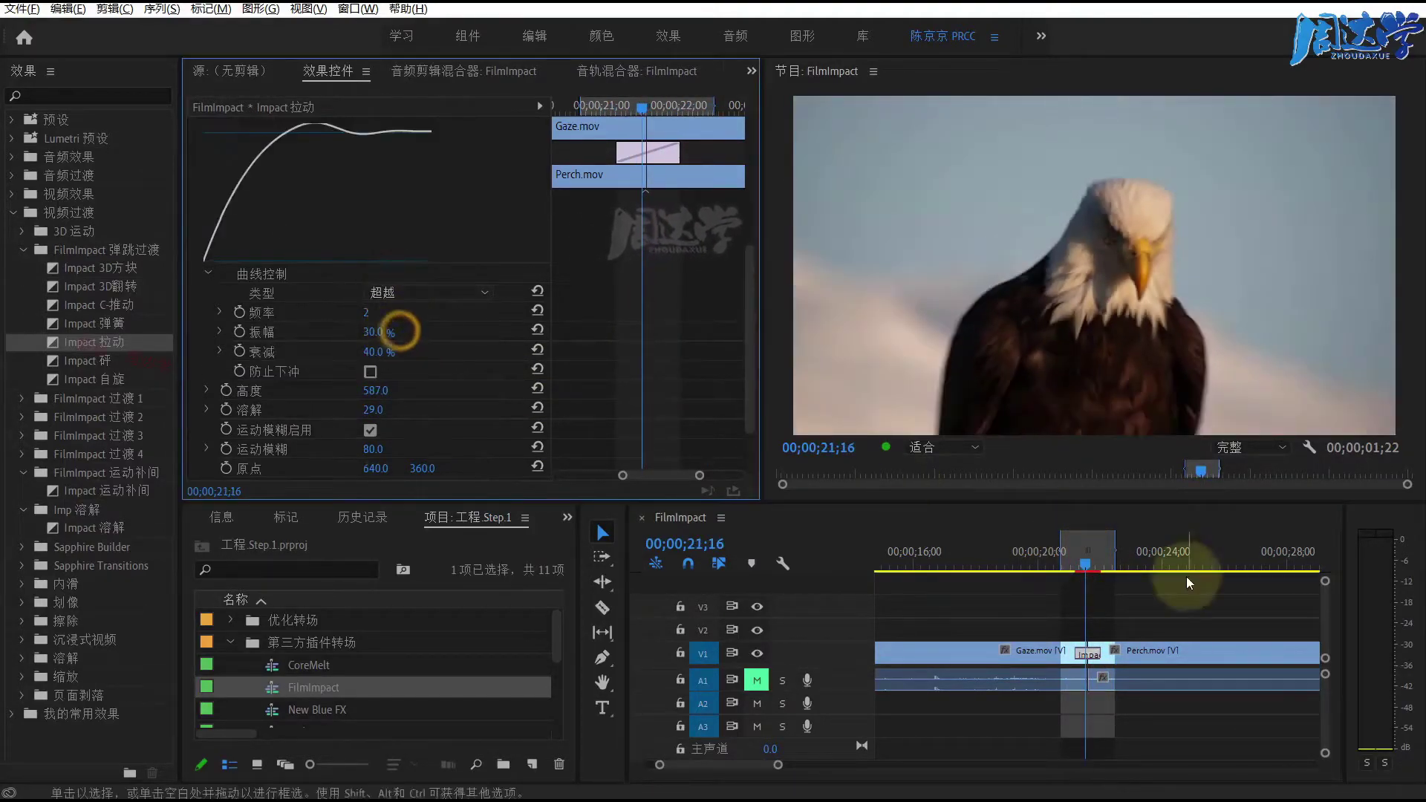
{"action": "key", "text": "space"}
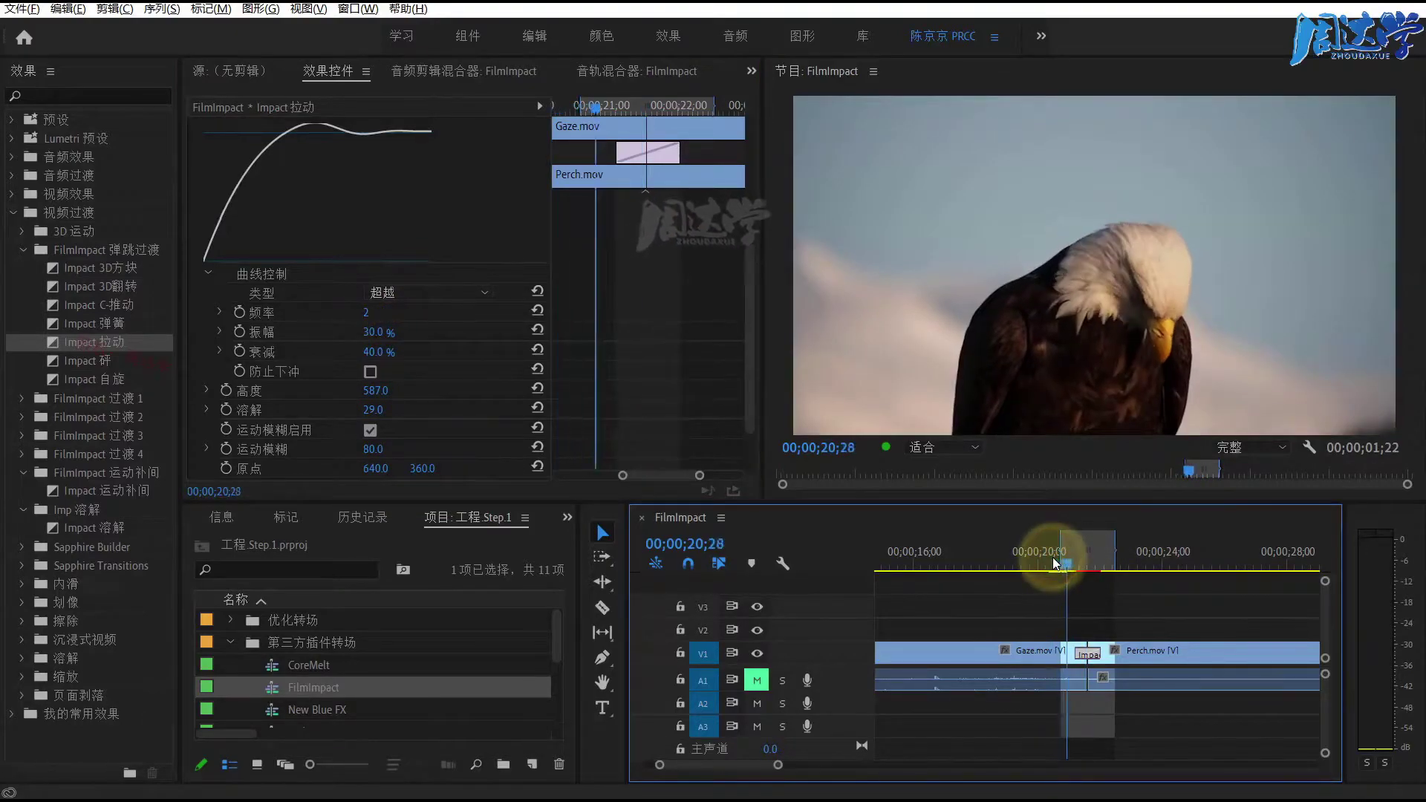
{"action": "left_click", "coordinate": [1090, 561]}
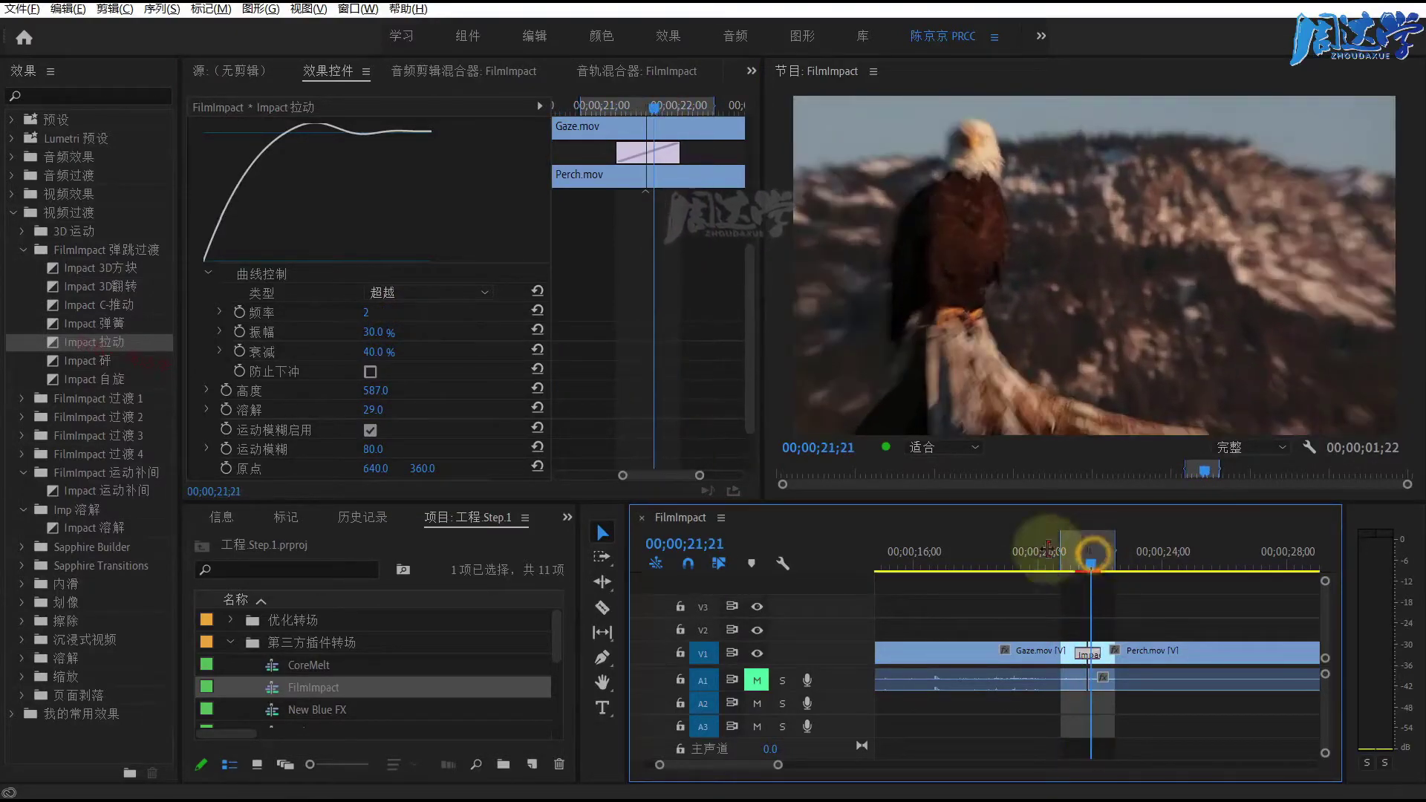
Raise the amplitude to about 99% and play to check the overshoot
{"action": "left_click", "coordinate": [366, 312]}
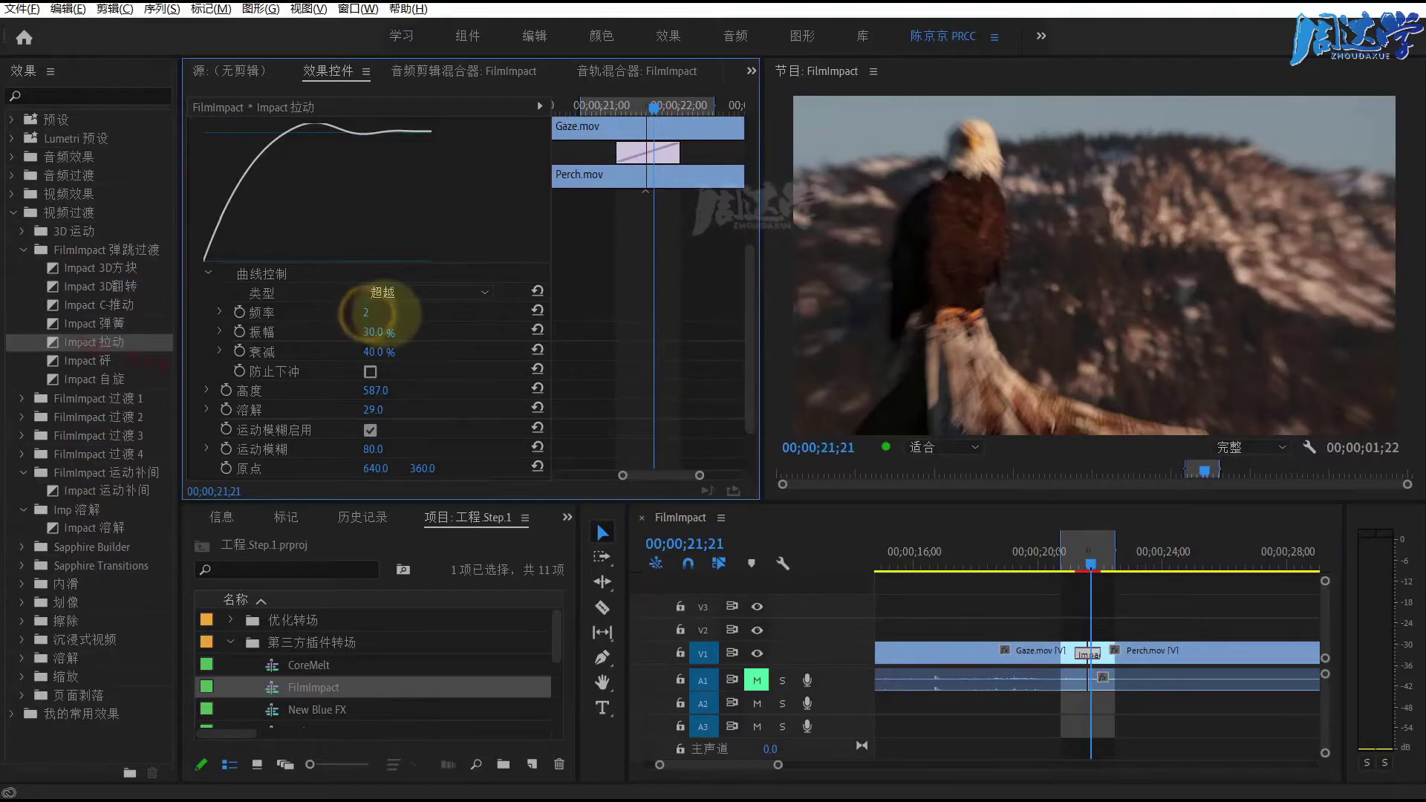
{"action": "left_click_drag", "start_coordinate": [379, 333], "coordinate": [461, 335]}
{"action": "left_click", "coordinate": [1053, 551]}
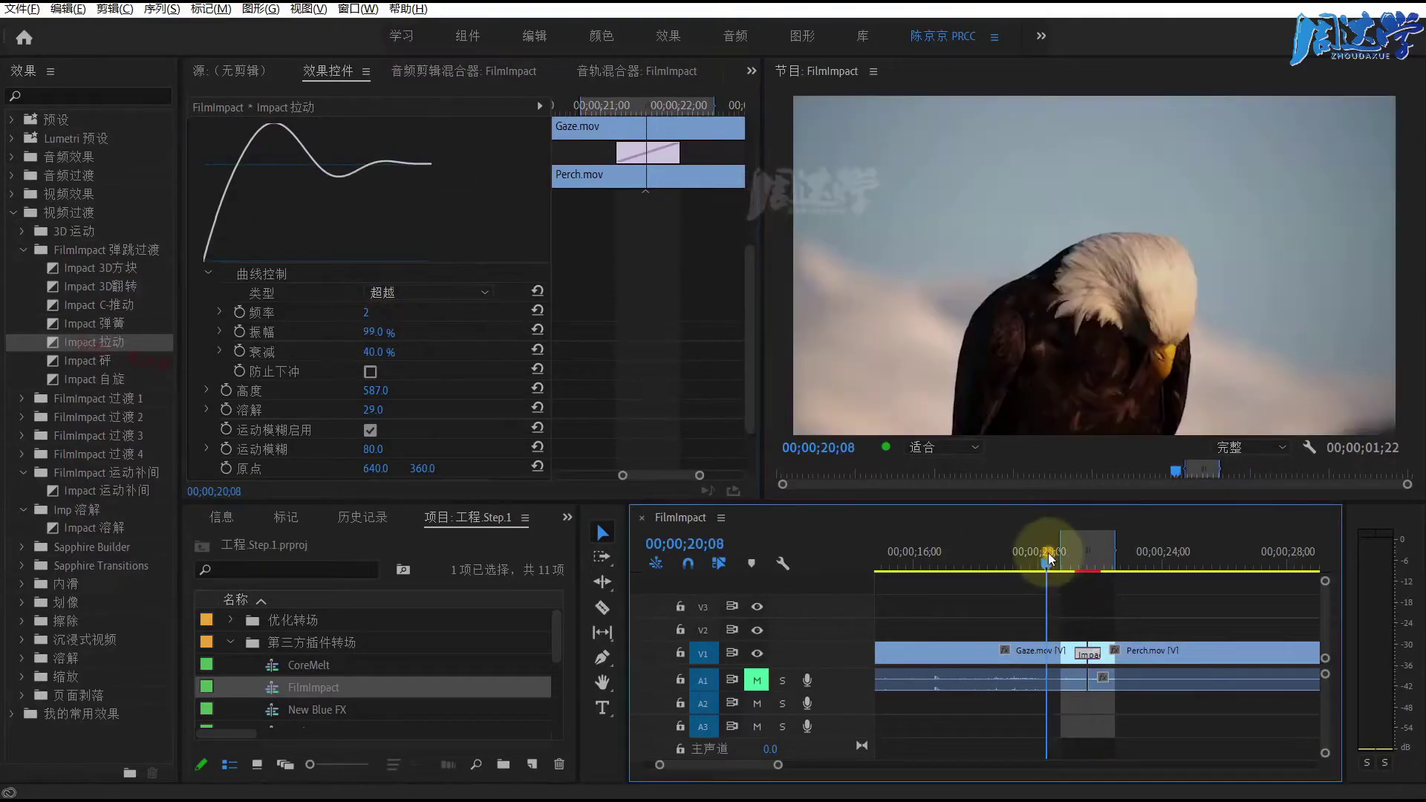
{"action": "key", "text": "space"}
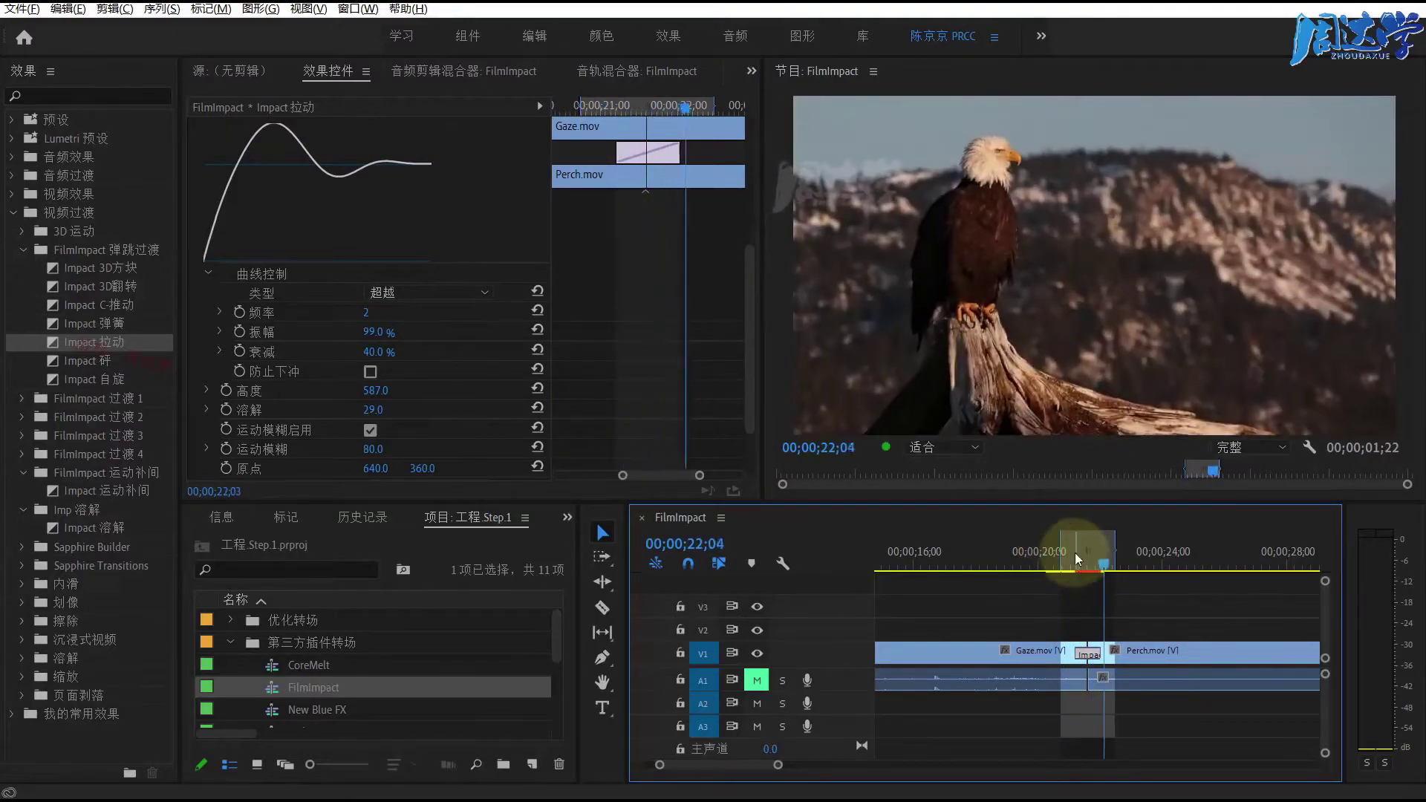
{"action": "left_click", "coordinate": [1089, 566]}
Replace the transition with Impact 碎 and play it back
{"action": "mouse_move", "coordinate": [89, 359]}
{"action": "left_mouse_down"}
{"action": "mouse_move", "coordinate": [1083, 637]}
{"action": "mouse_move", "coordinate": [1089, 653]}
{"action": "left_mouse_up"}
{"action": "left_click", "coordinate": [1055, 566]}
{"action": "key", "text": "space"}
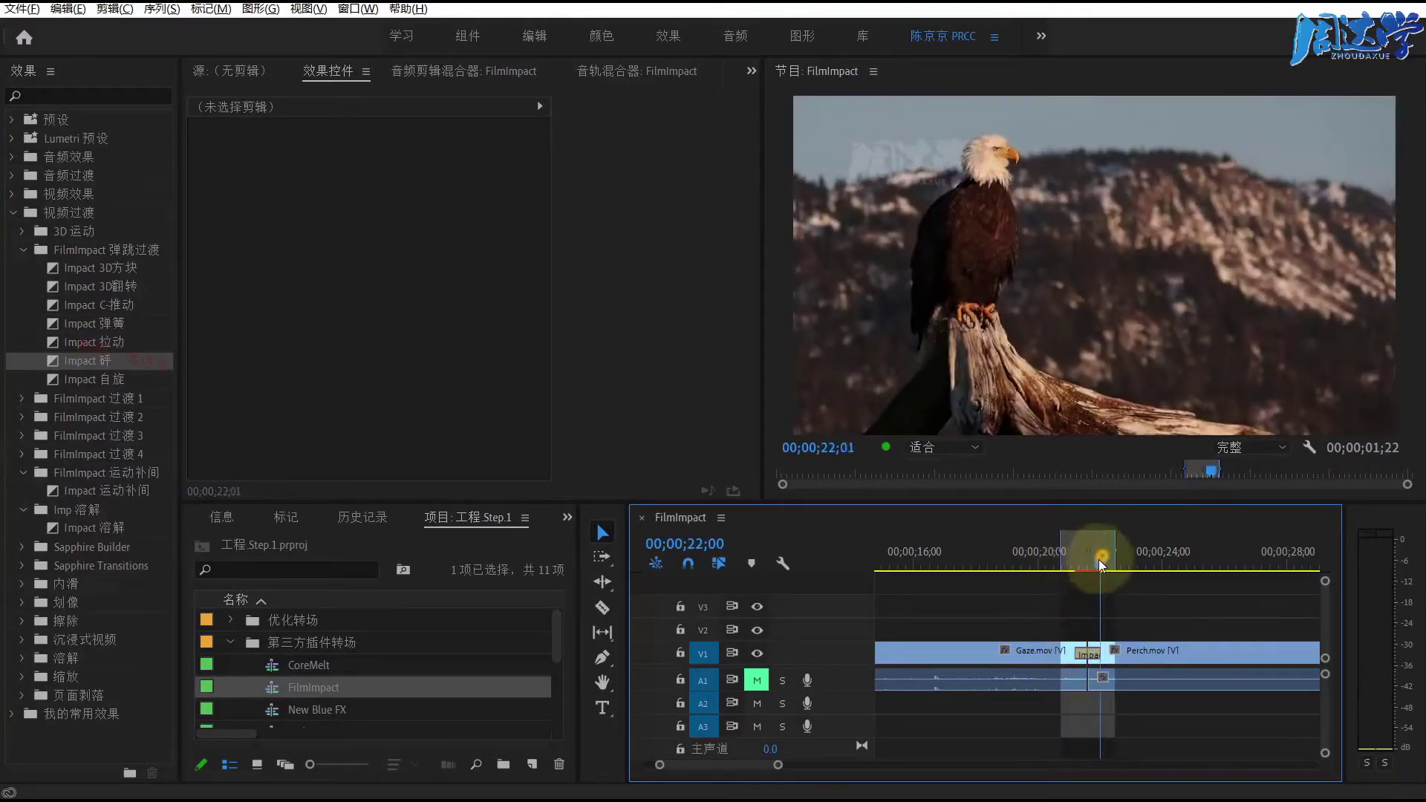
Inspect the Impact 碎 settings, then drag Impact 自旋 onto the Gaze/Perch cut
{"action": "left_click", "coordinate": [1090, 565]}
{"action": "left_click", "coordinate": [1090, 655]}
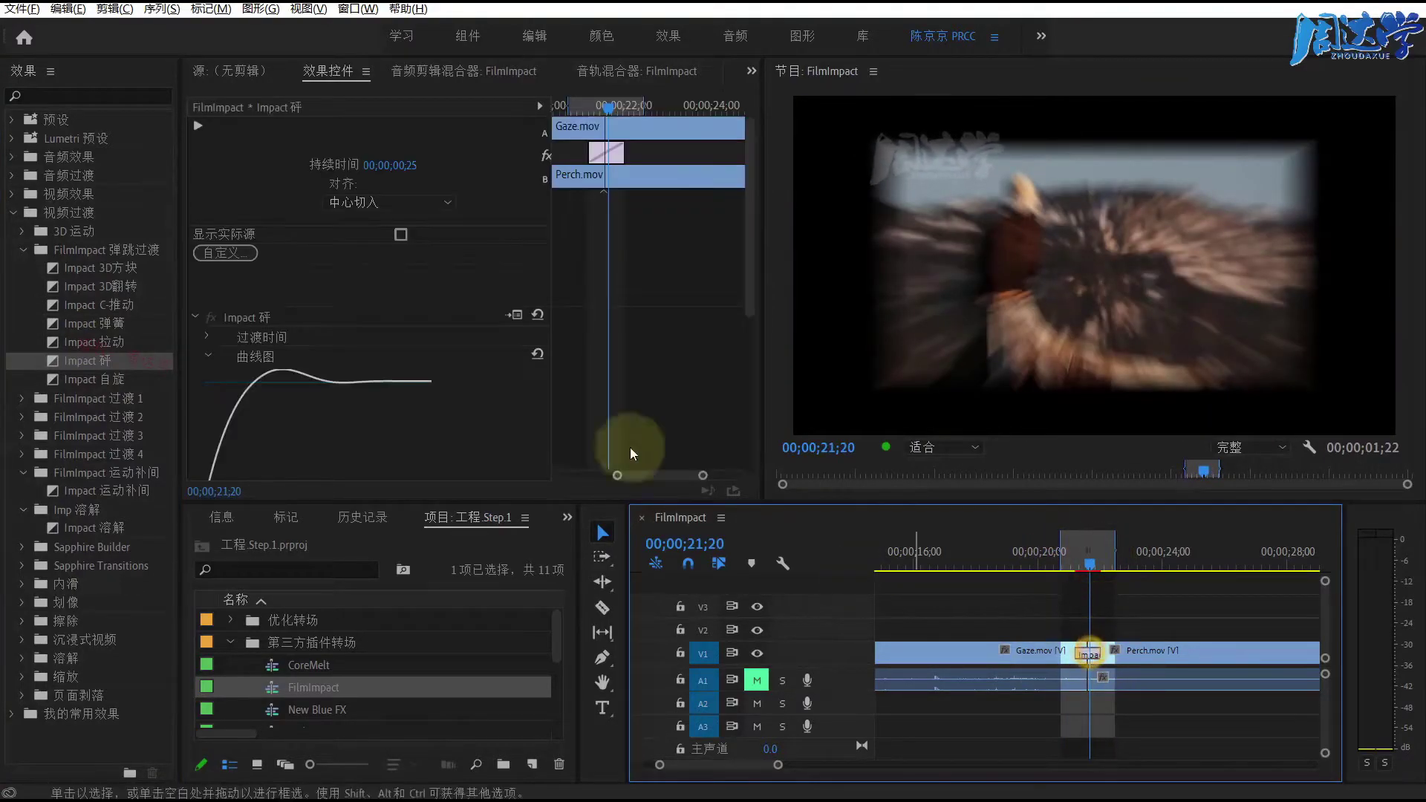
{"action": "left_click_drag", "start_coordinate": [750, 181], "coordinate": [747, 280]}
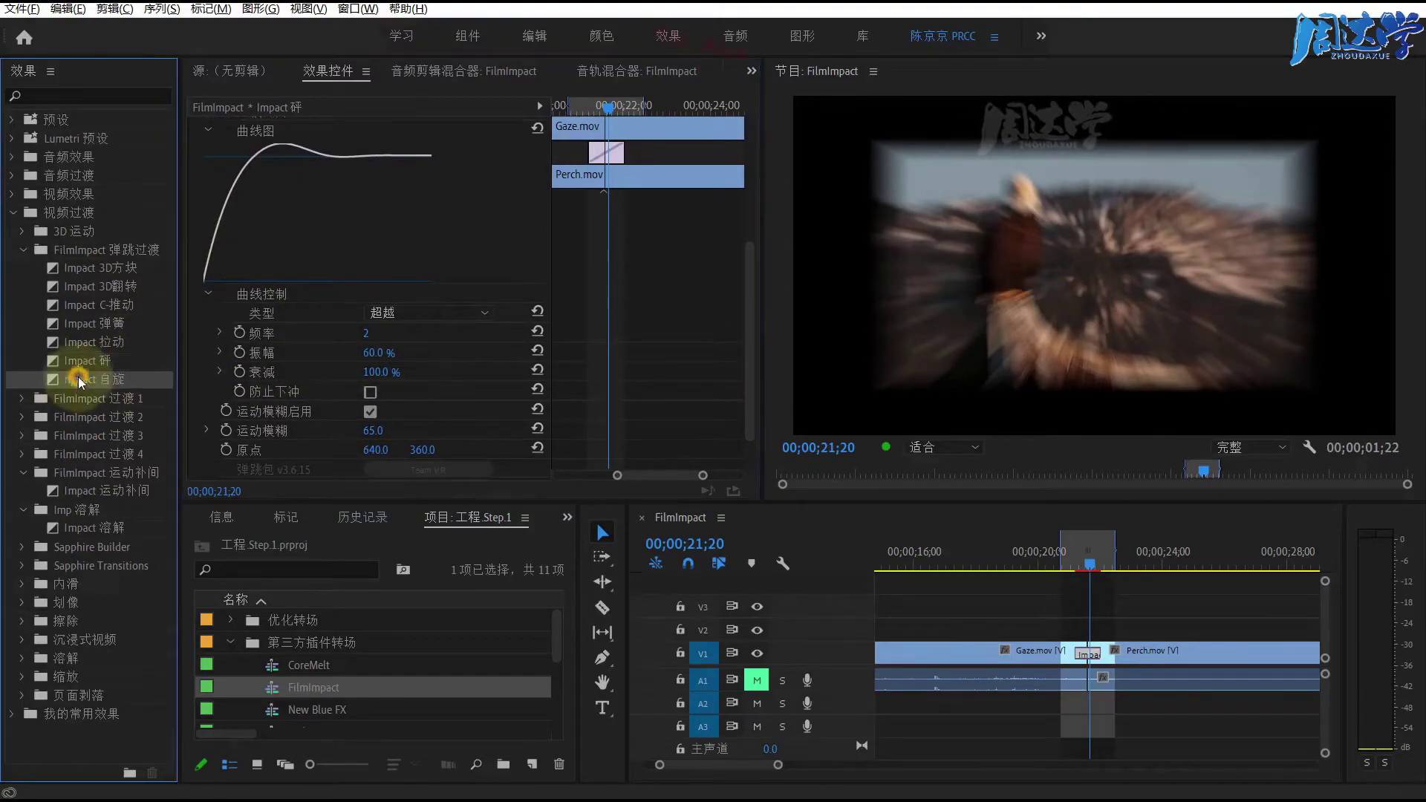
{"action": "left_click_drag", "start_coordinate": [78, 376], "coordinate": [1089, 654]}
Play and scrub through the Impact 自旋 spin transition on the cut
{"action": "left_click", "coordinate": [1049, 555]}
{"action": "key", "text": "space"}
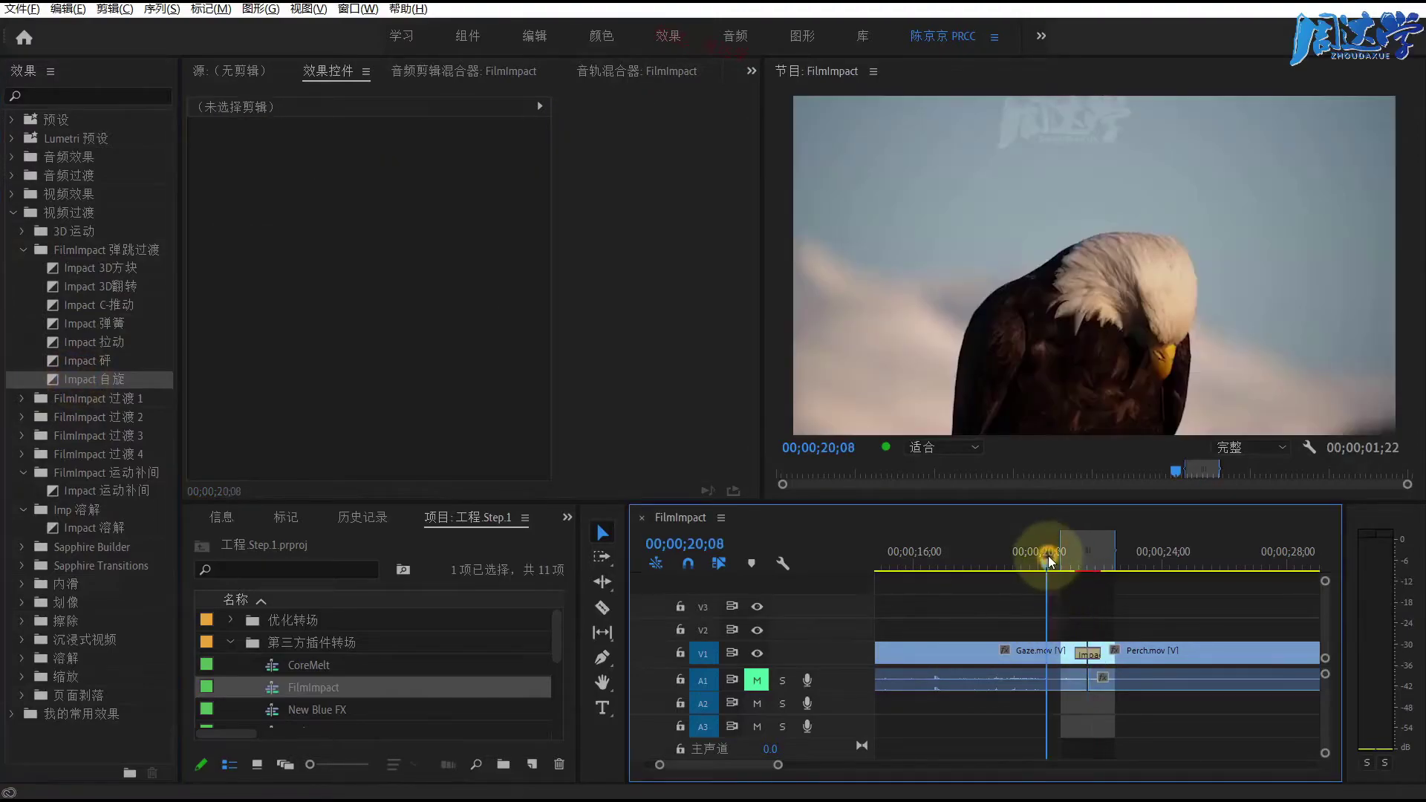
{"action": "left_click_drag", "start_coordinate": [1049, 561], "coordinate": [1088, 564]}
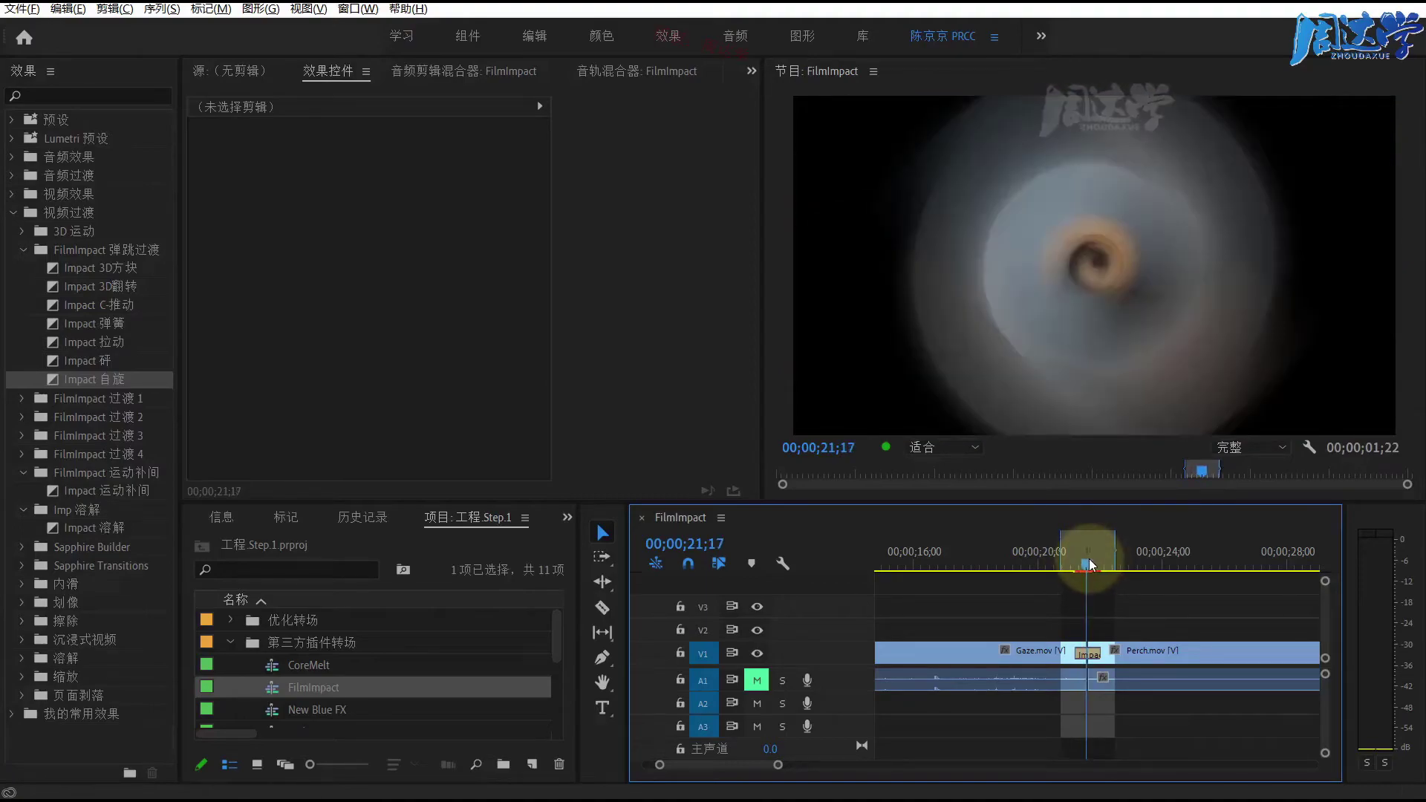
Set the Impact 自旋 angle to 5x2.0°, enable 背面, and lower 移动 to -19.0
{"action": "left_click", "coordinate": [1093, 657]}
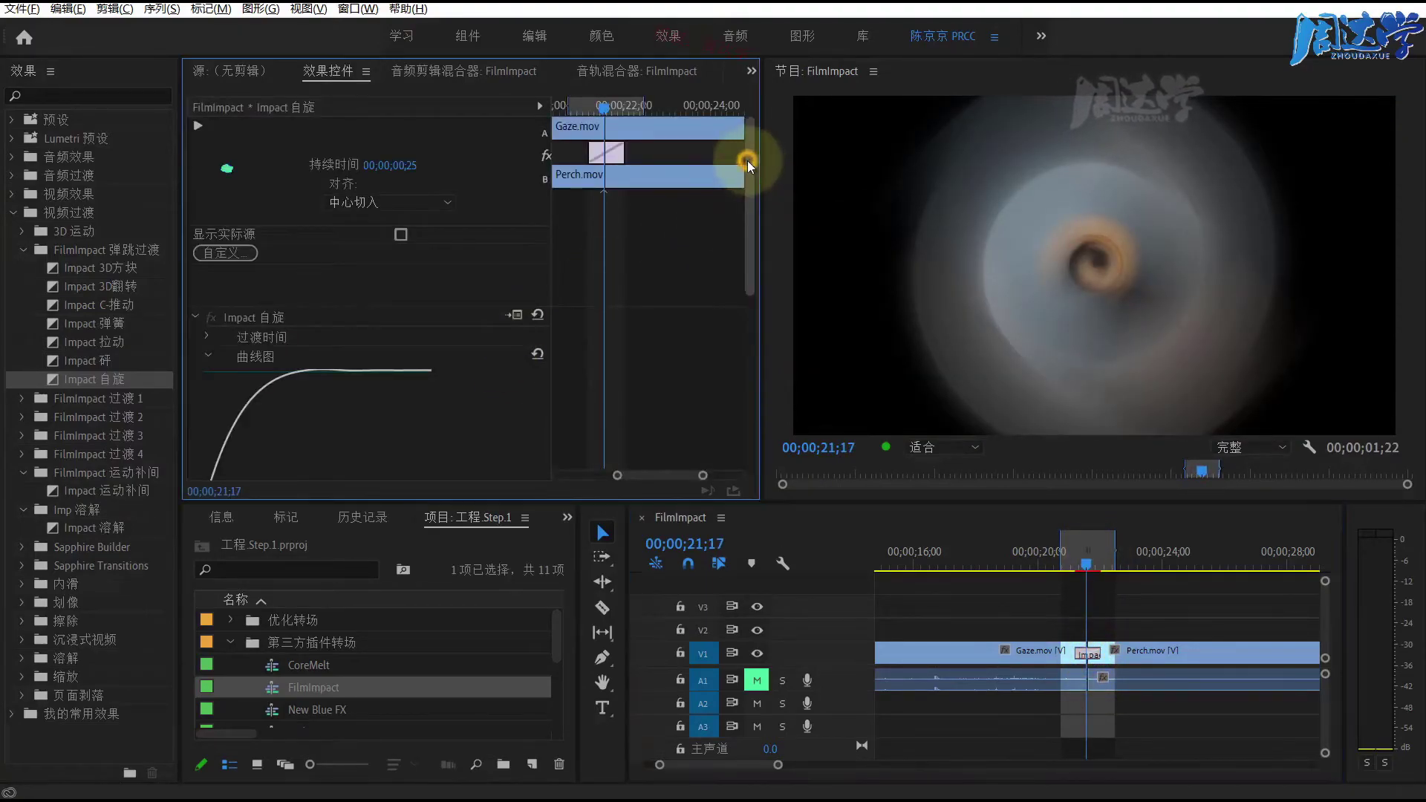
{"action": "left_click_drag", "start_coordinate": [747, 161], "coordinate": [745, 257]}
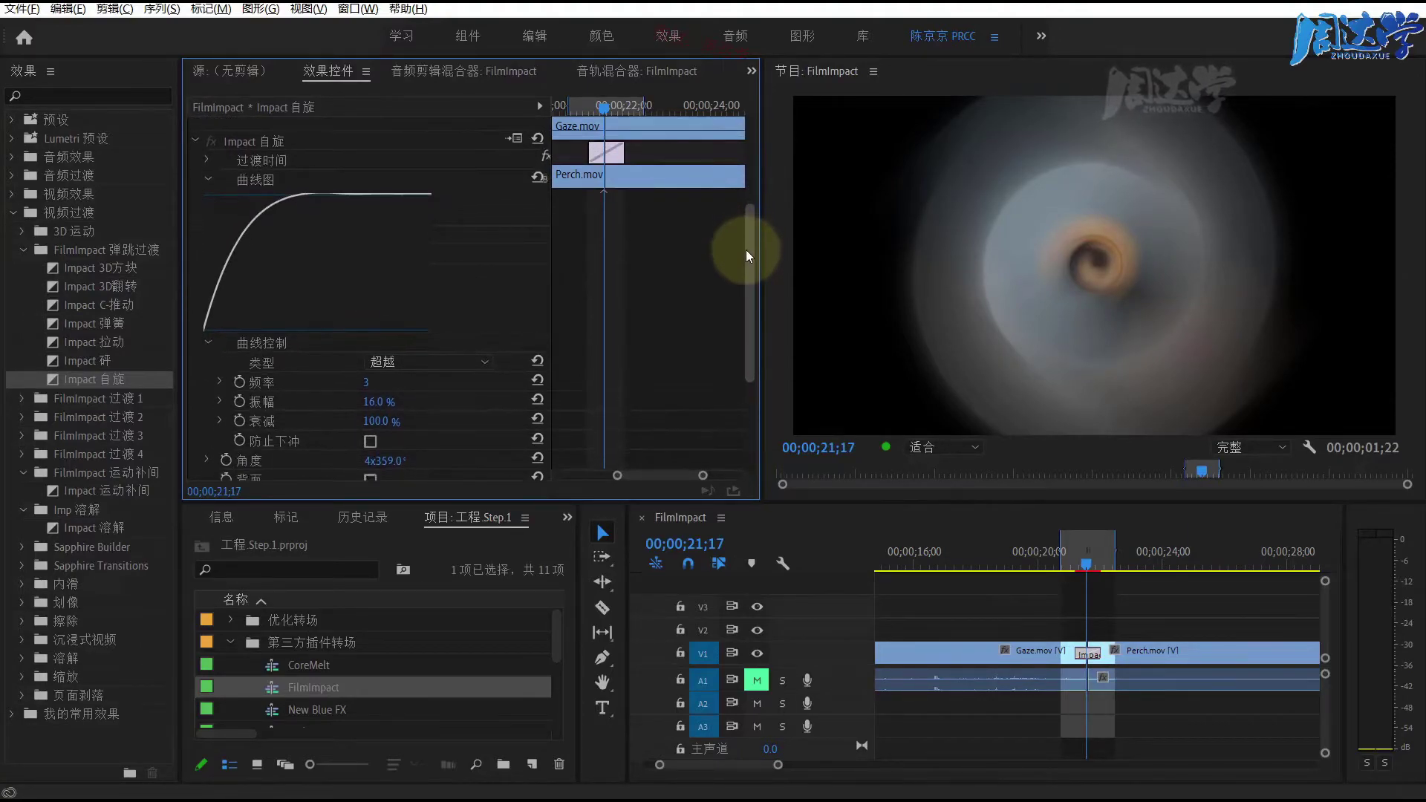
{"action": "left_click_drag", "start_coordinate": [394, 443], "coordinate": [446, 449]}
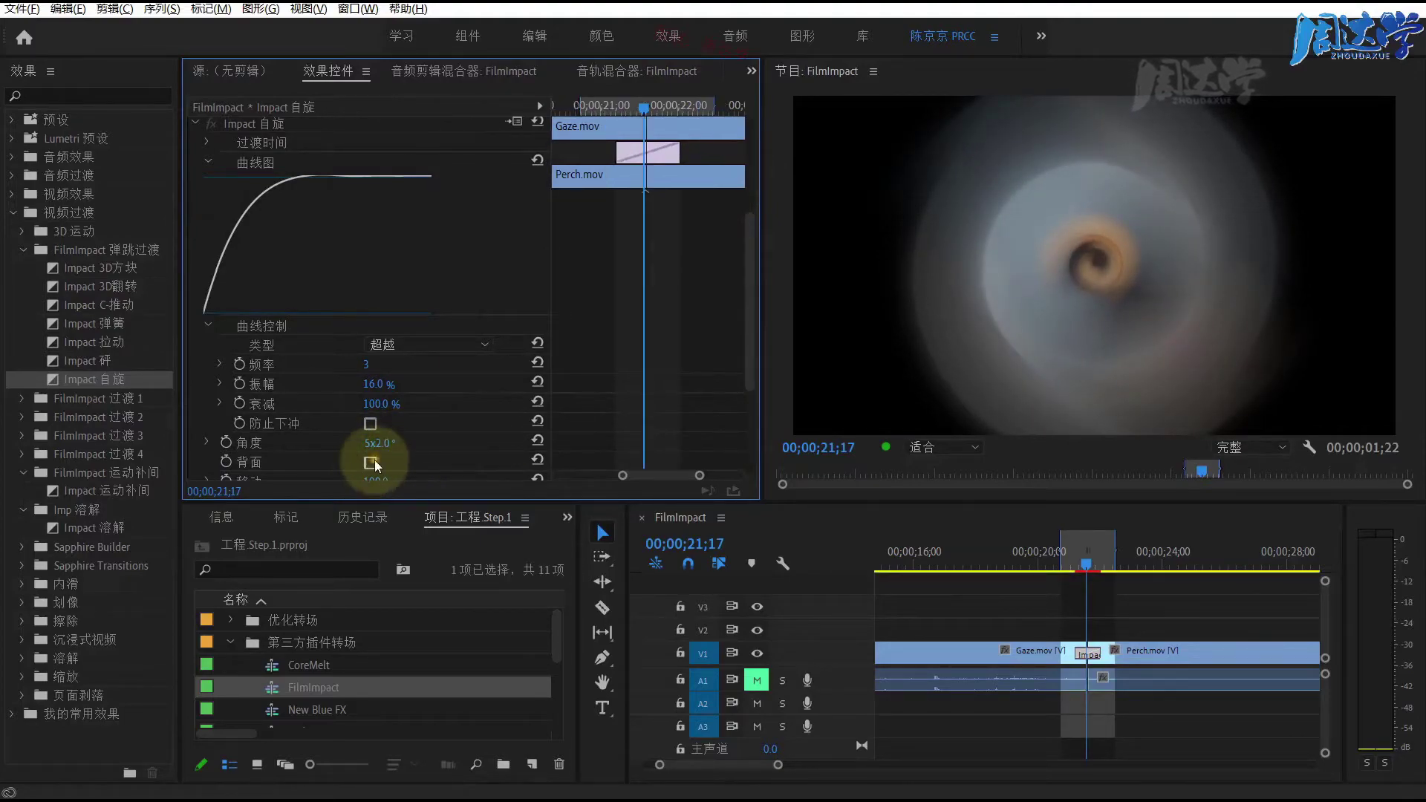
{"action": "left_click", "coordinate": [371, 463]}
{"action": "left_click_drag", "start_coordinate": [749, 236], "coordinate": [747, 262]}
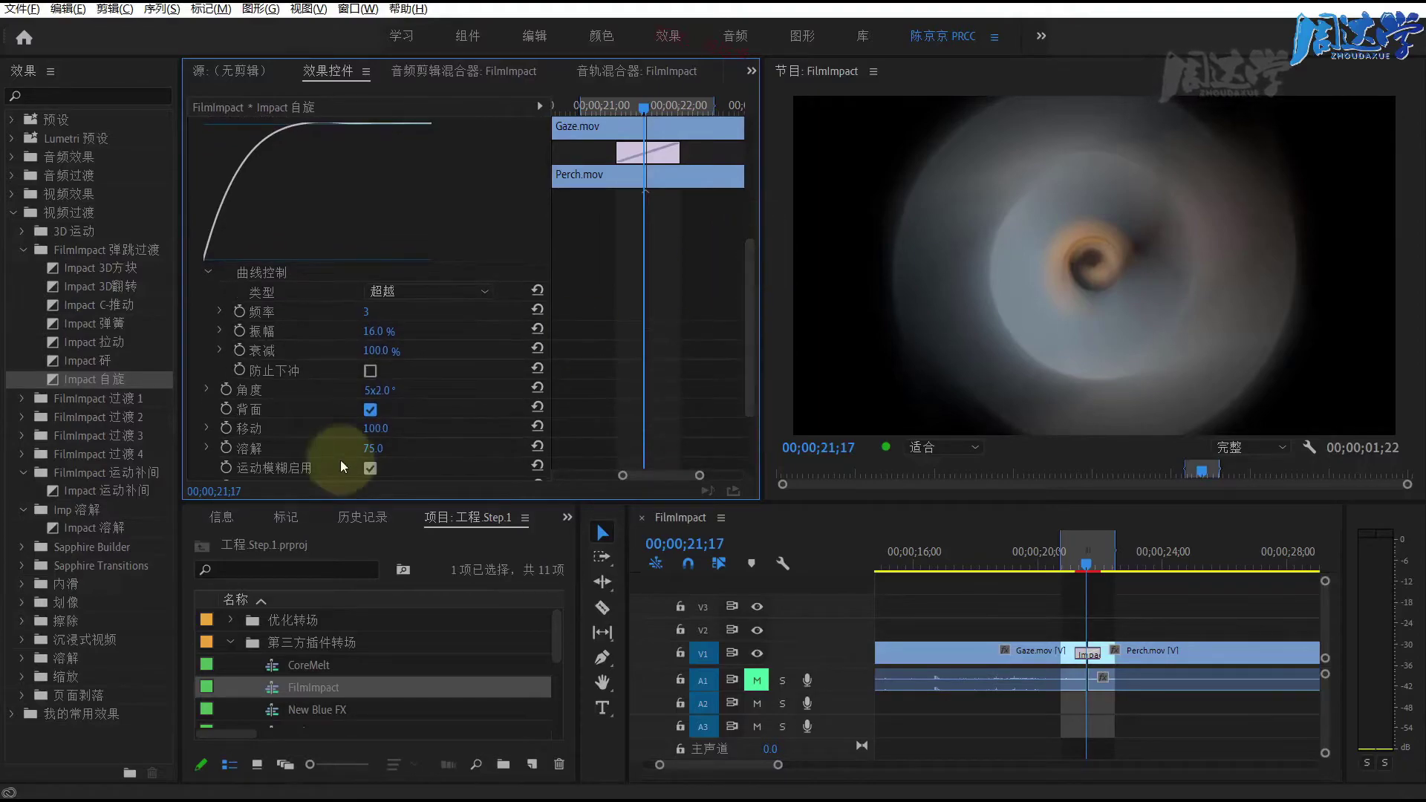
{"action": "mouse_move", "coordinate": [375, 434]}
{"action": "left_mouse_down"}
{"action": "mouse_move", "coordinate": [399, 461]}
{"action": "mouse_move", "coordinate": [401, 446]}
{"action": "left_mouse_up"}
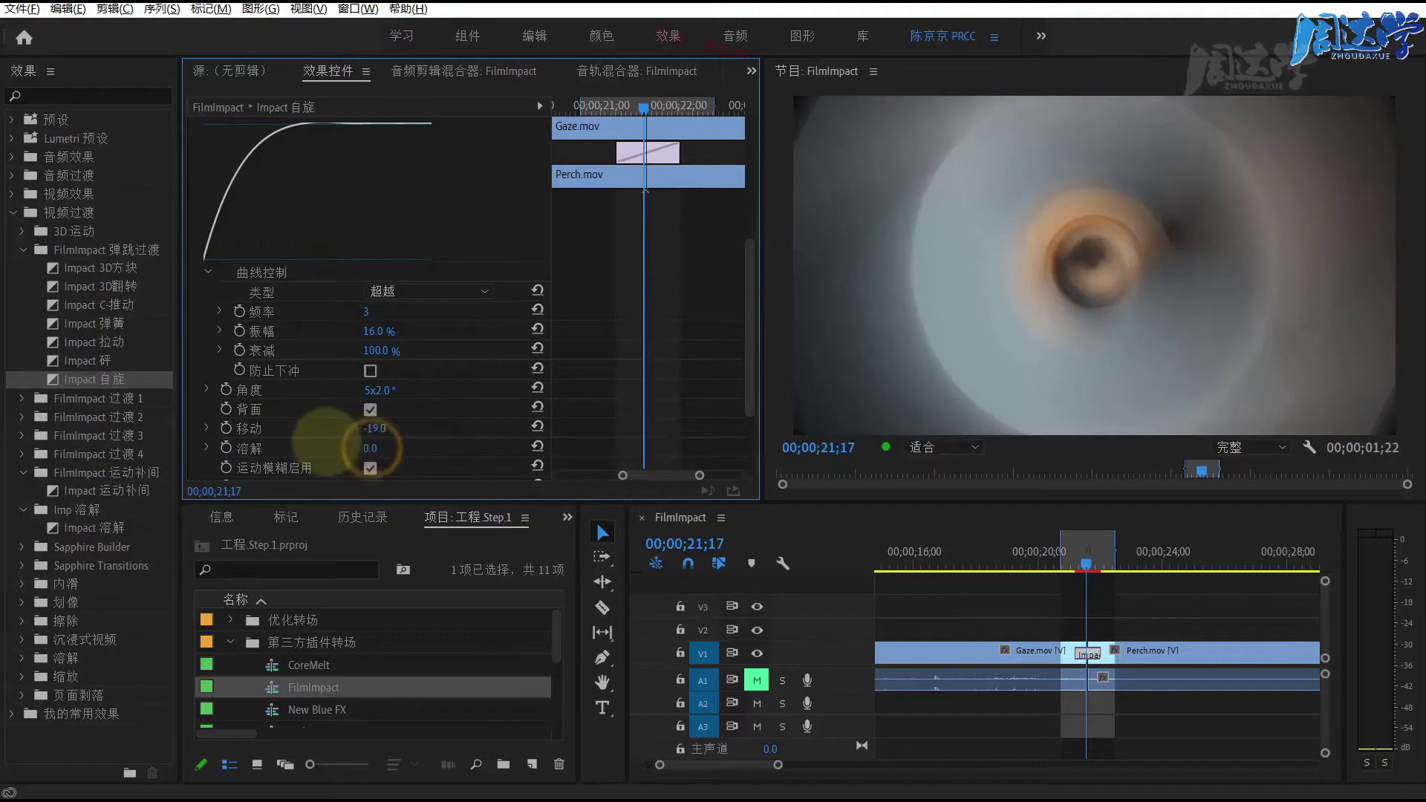
Play the tuned spin transition and collapse the FilmImpact 弹跳过渡 group
{"action": "left_click", "coordinate": [1057, 566]}
{"action": "key", "text": "space"}
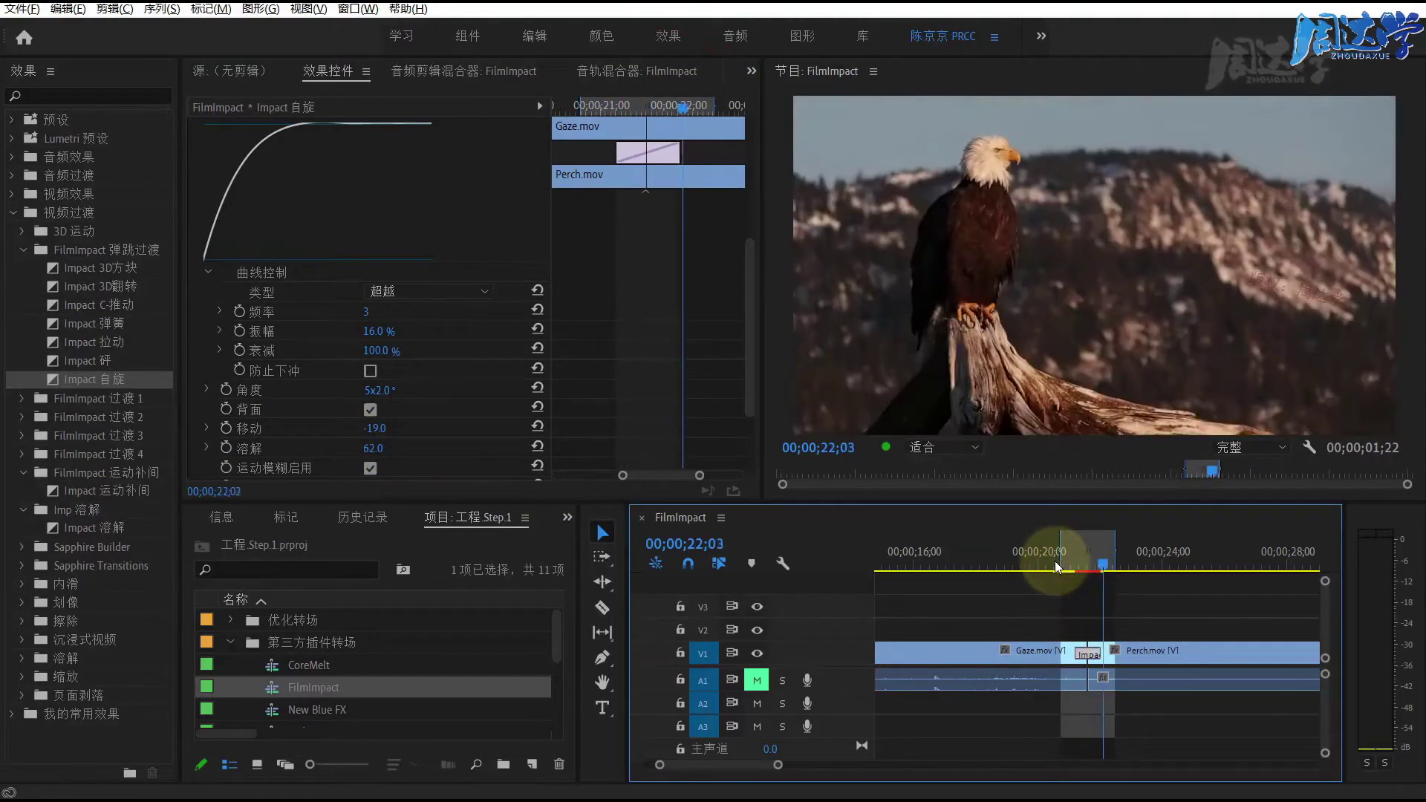
{"action": "left_click", "coordinate": [1091, 565]}
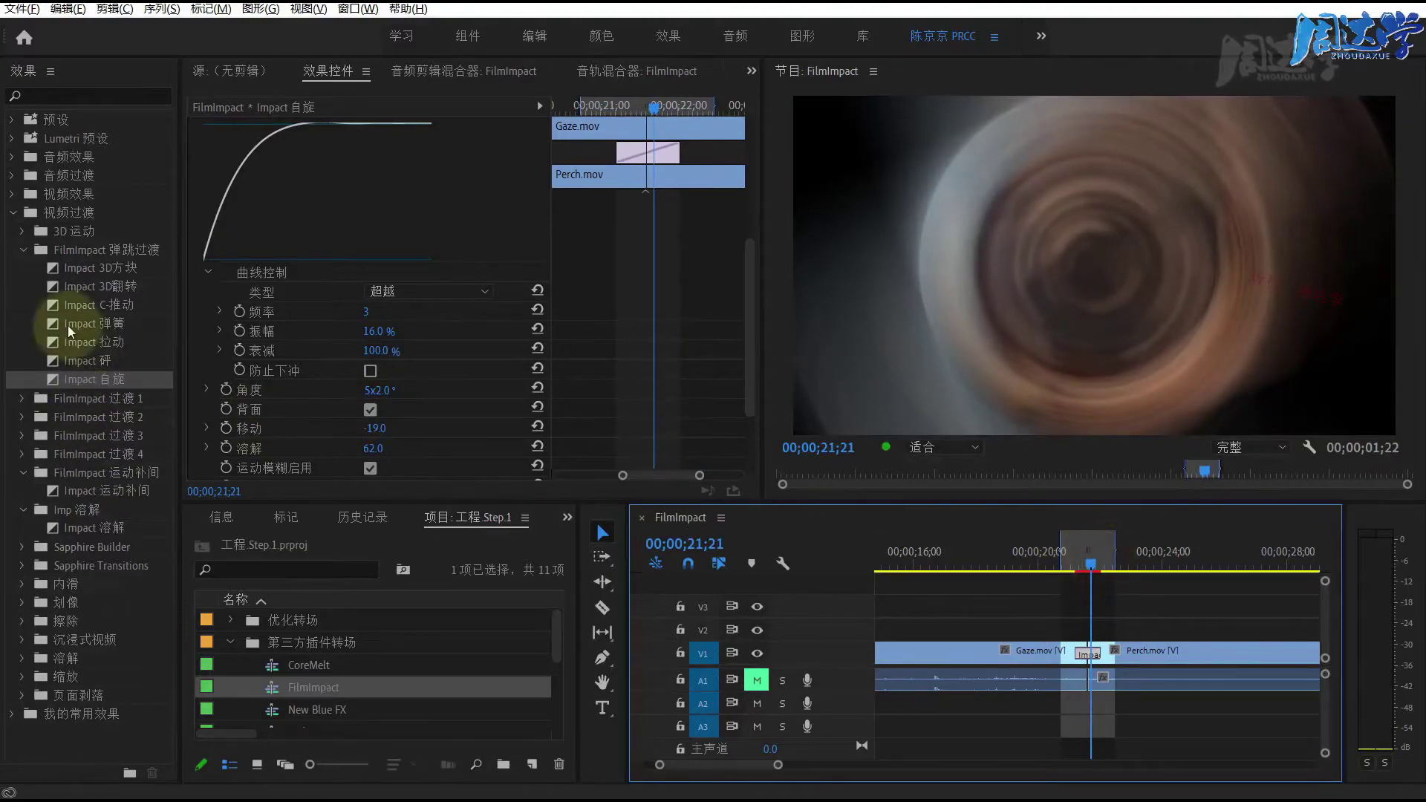
{"action": "left_click", "coordinate": [25, 253]}
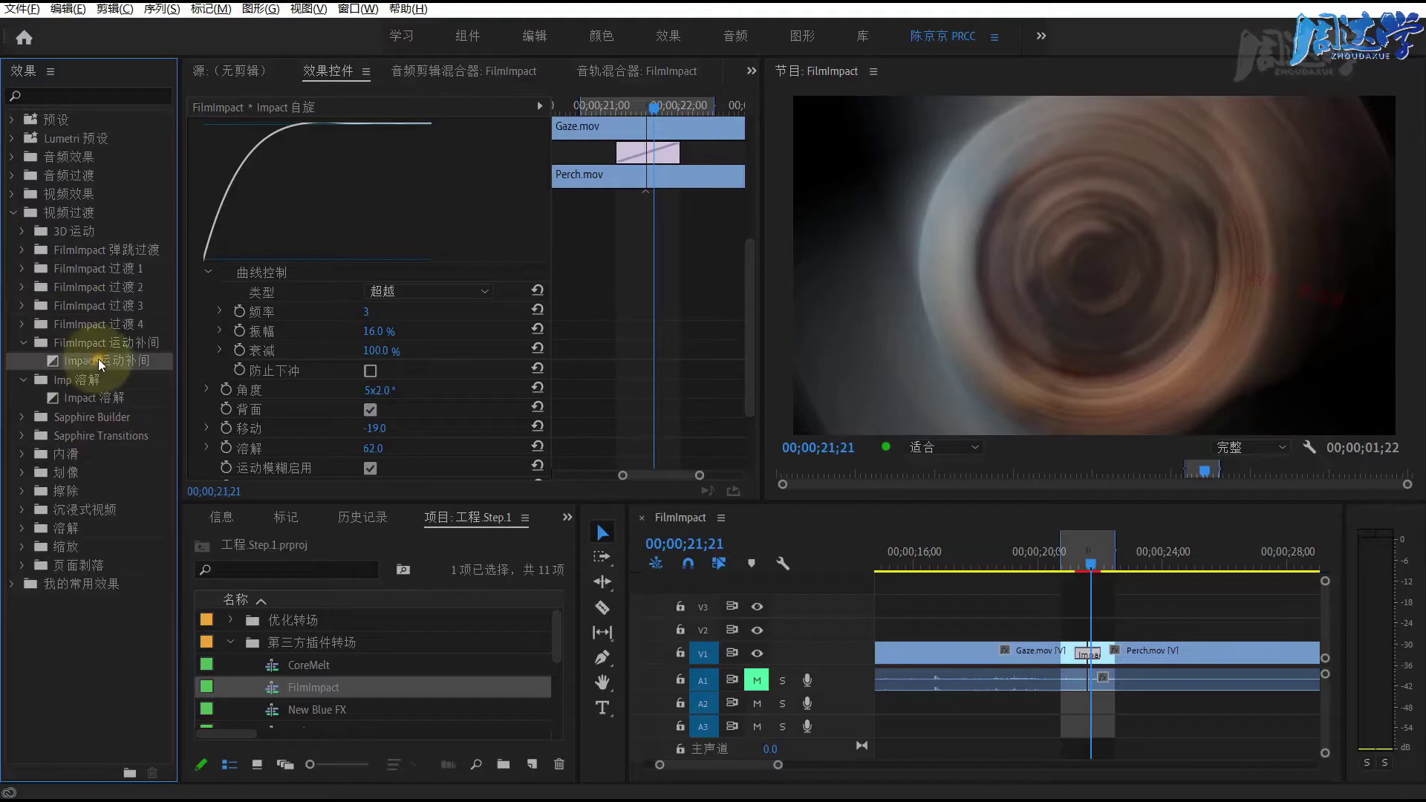
Swap in Impact 运动补间 on the Gaze.mov/Perch.mov cut, preview it, and show its 贝塞尔 curve settings
{"action": "left_click", "coordinate": [1071, 594]}
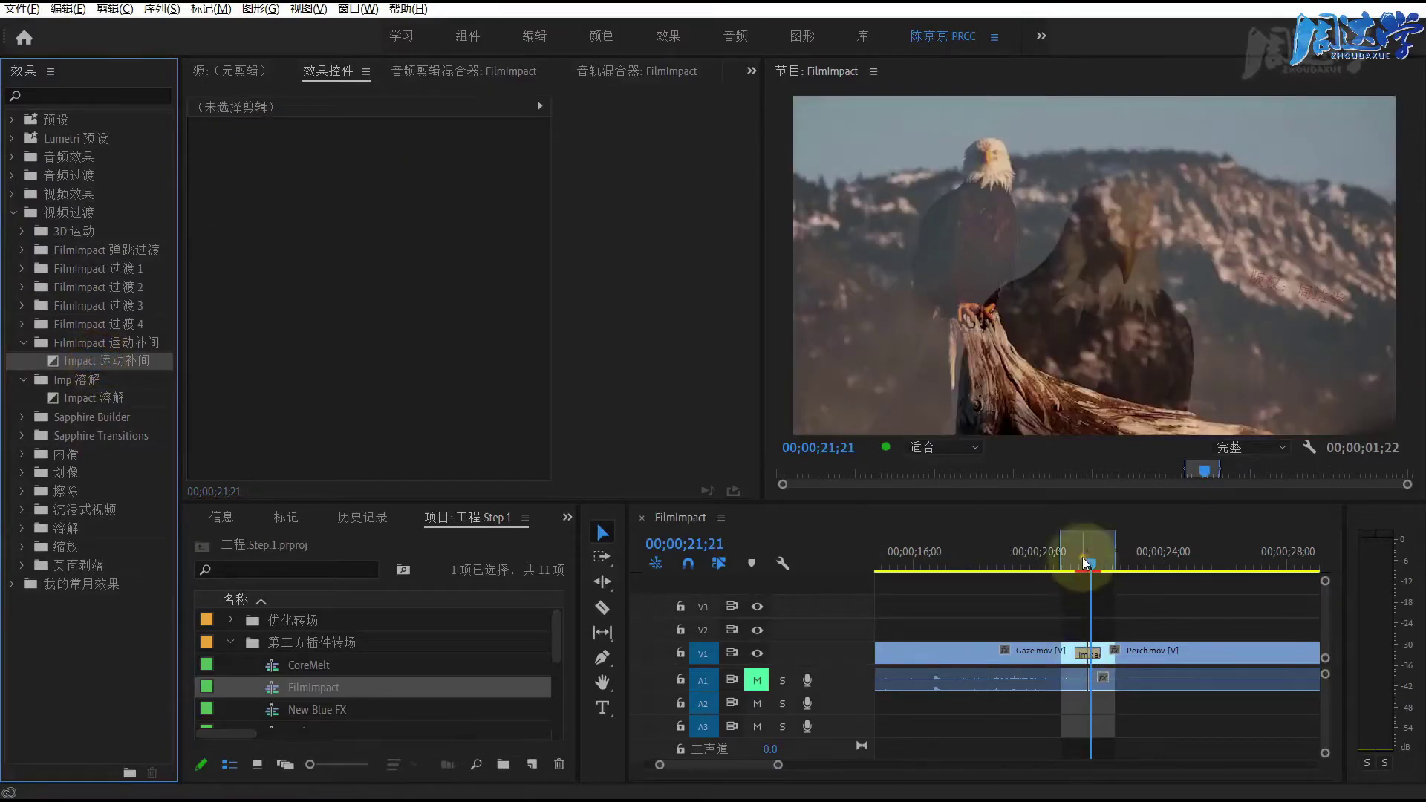
{"action": "key", "text": "space"}
{"action": "key", "text": "space"}
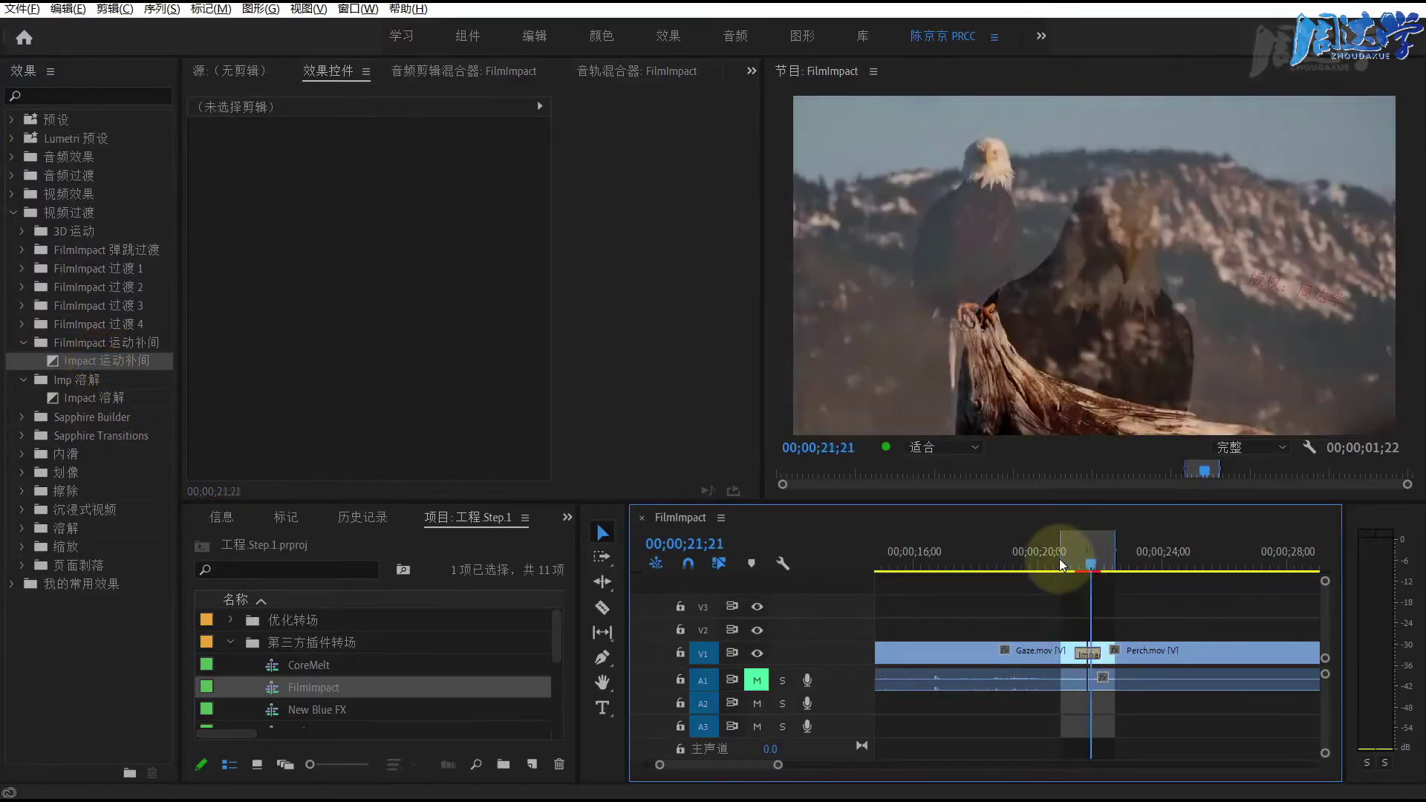
{"action": "left_click_drag", "start_coordinate": [1061, 565], "coordinate": [1060, 561]}
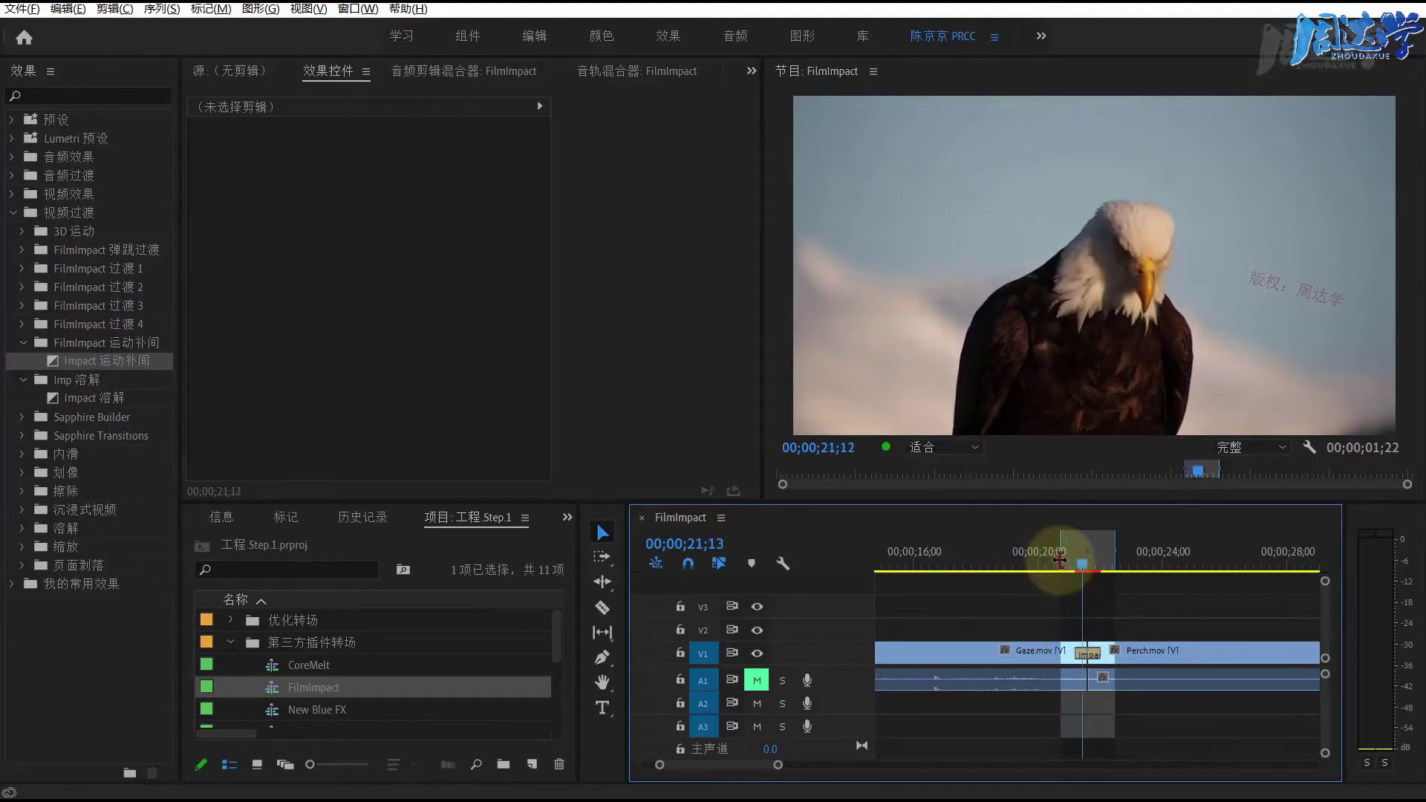
{"action": "left_click", "coordinate": [1086, 655]}
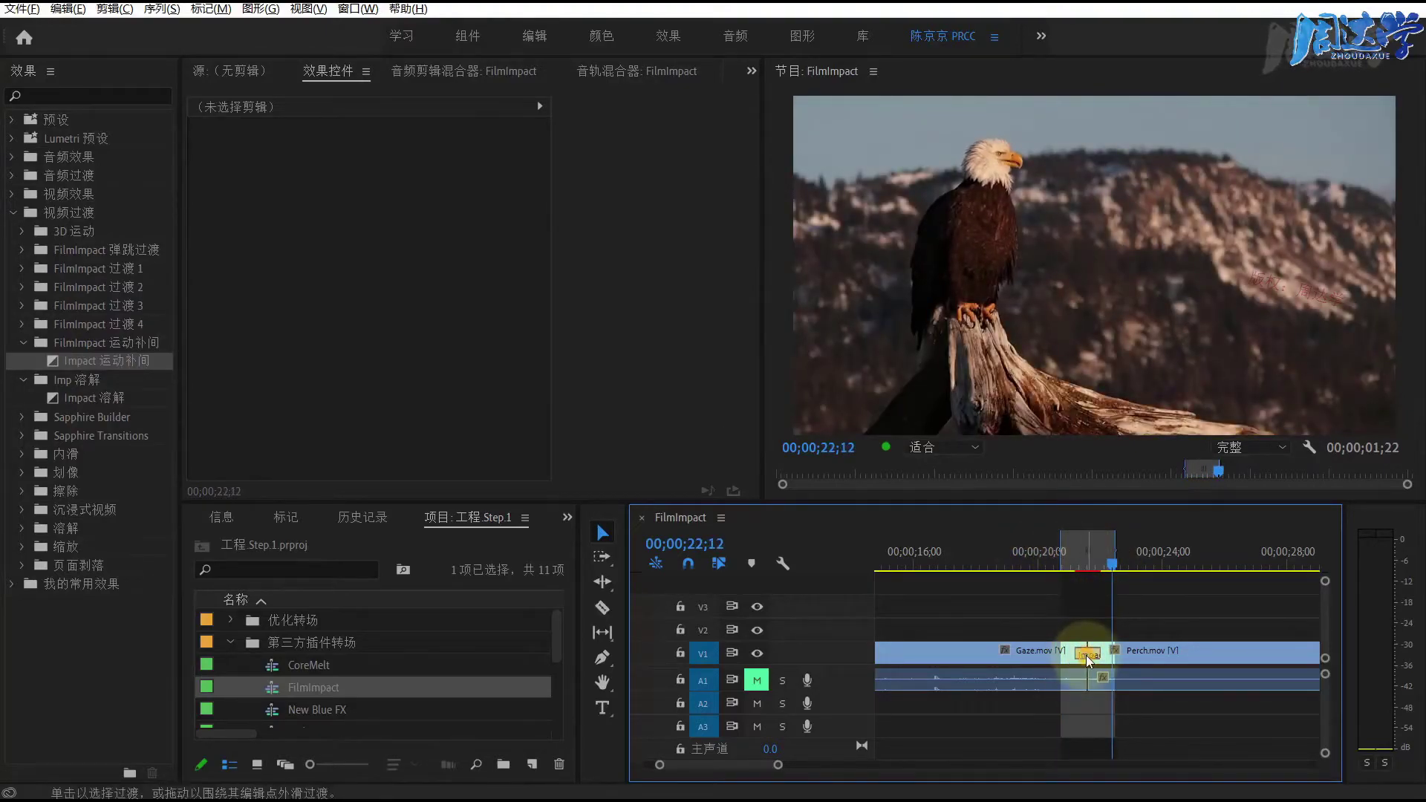
{"action": "left_click", "coordinate": [1089, 564]}
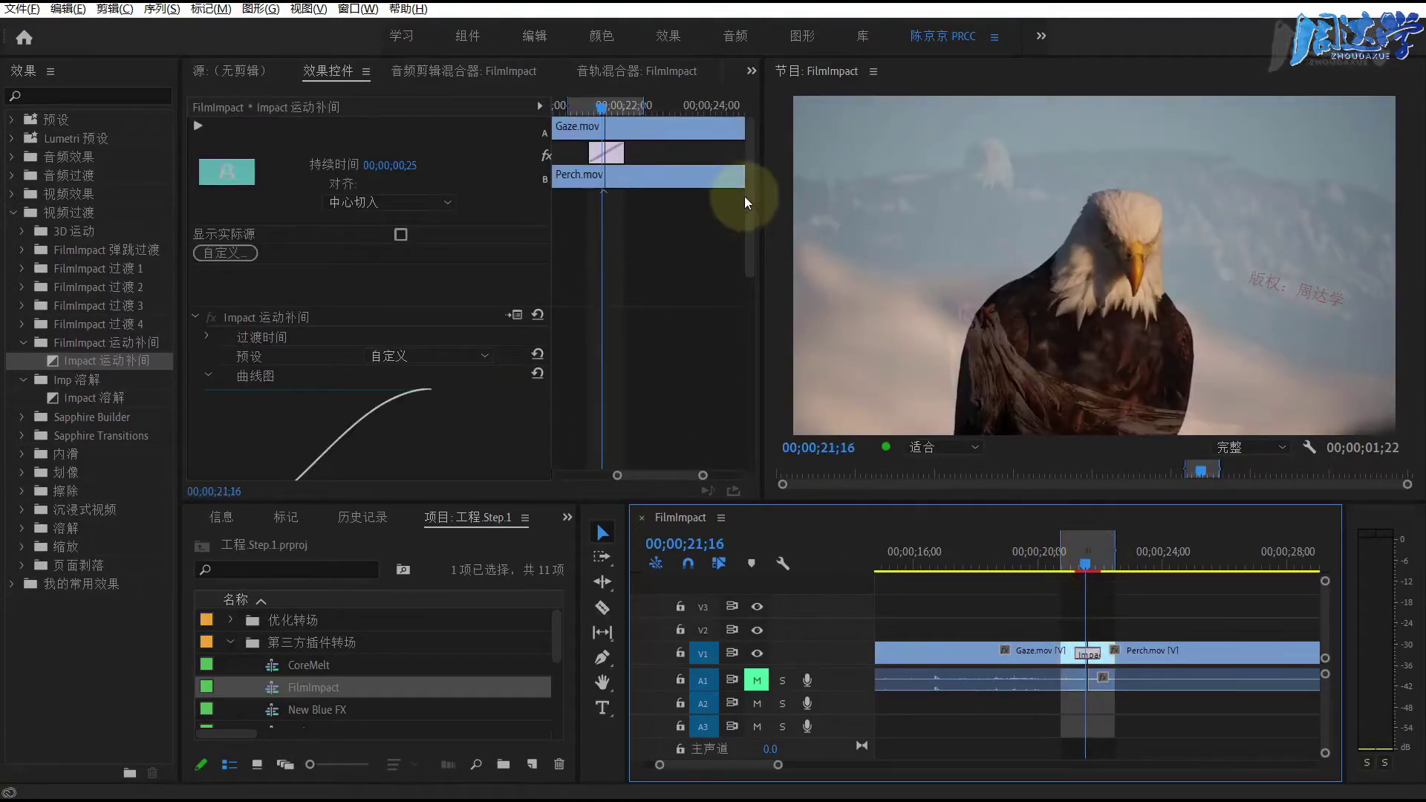
{"action": "left_click_drag", "start_coordinate": [744, 196], "coordinate": [758, 324]}
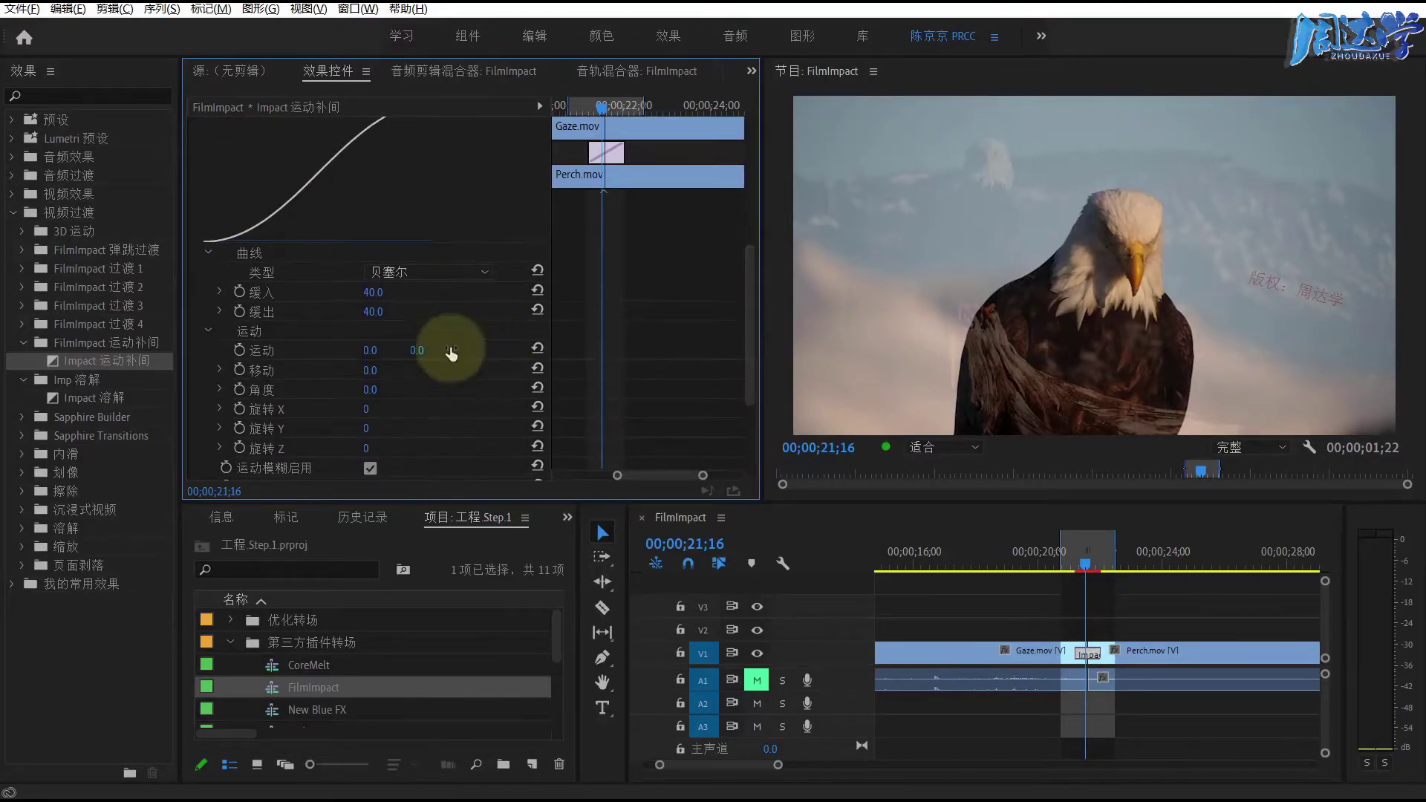
Apply the 颤抖突出 motion tween preset and play the transition
{"action": "scroll", "coordinate": [431, 364], "scroll_direction": "up", "scroll_amount": 1}
{"action": "scroll", "coordinate": [430, 368], "scroll_direction": "up", "scroll_amount": 2}
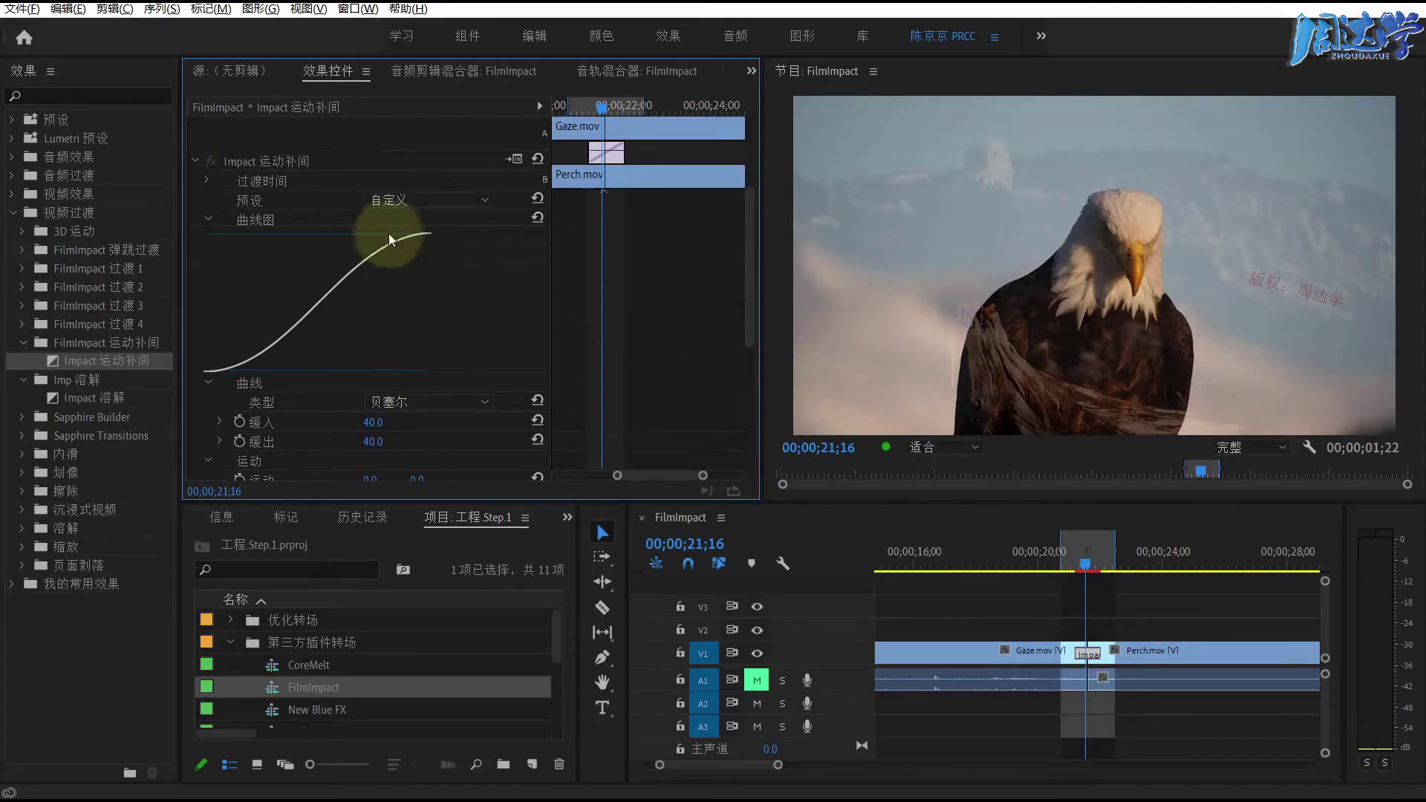
{"action": "left_click", "coordinate": [389, 200]}
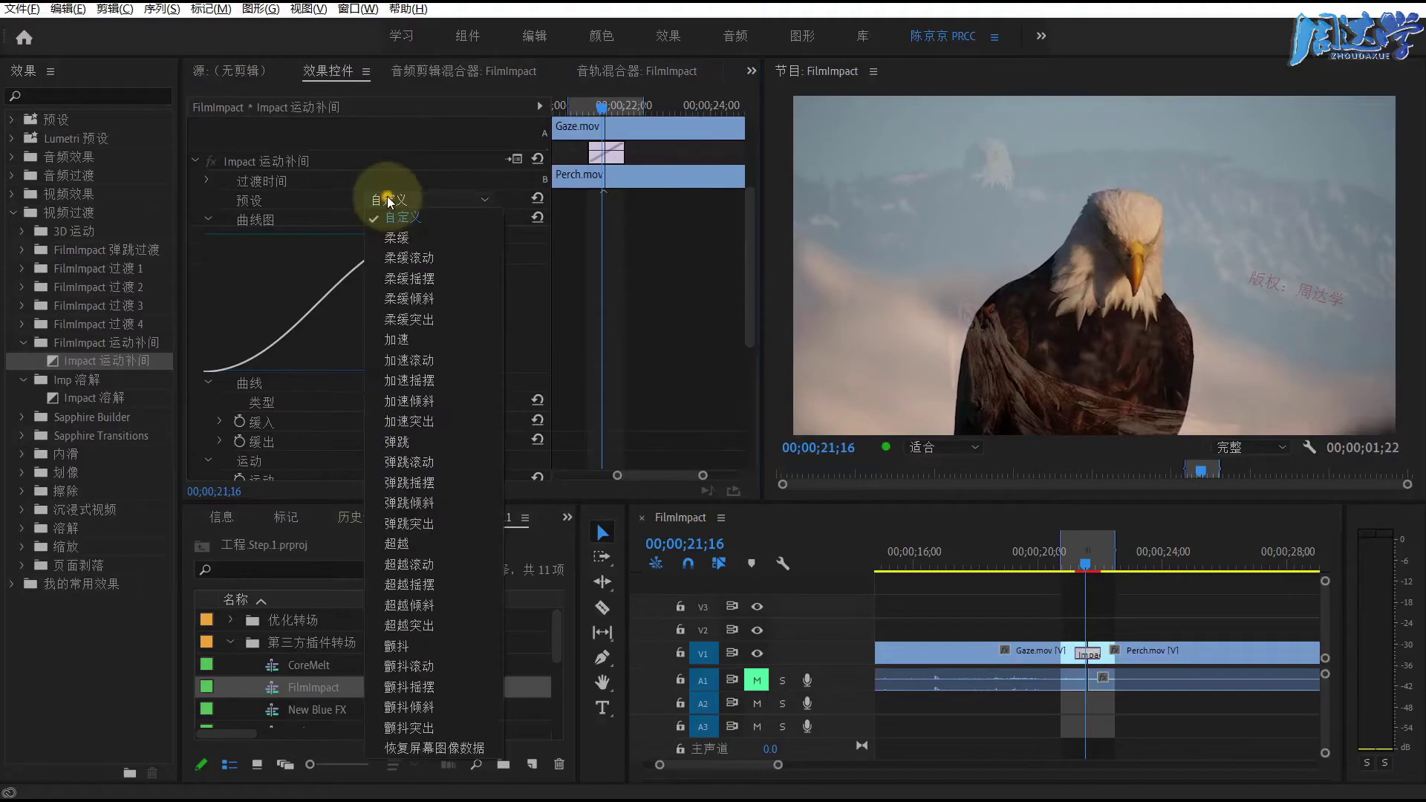
{"action": "left_click", "coordinate": [409, 728]}
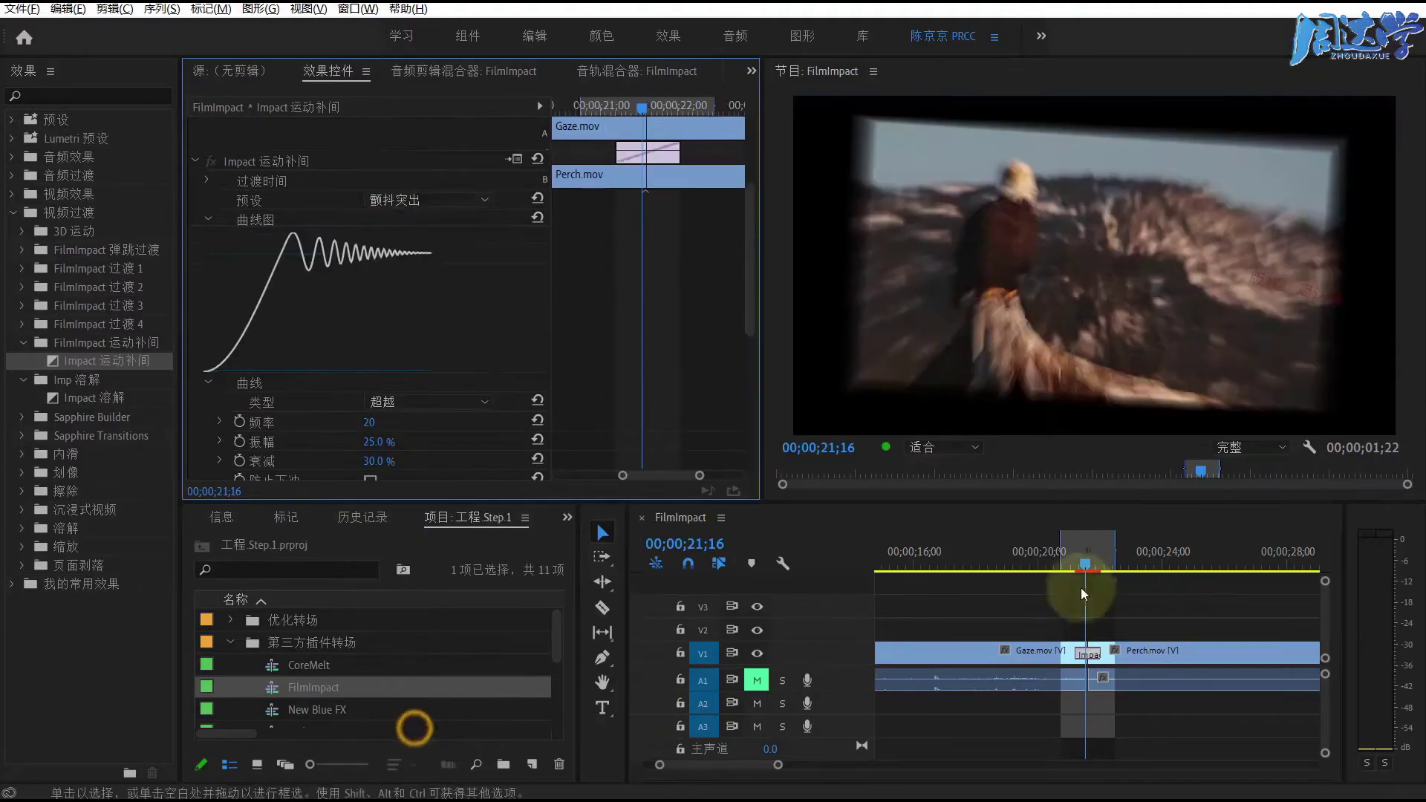
{"action": "left_click", "coordinate": [1054, 571]}
{"action": "key", "text": "space"}
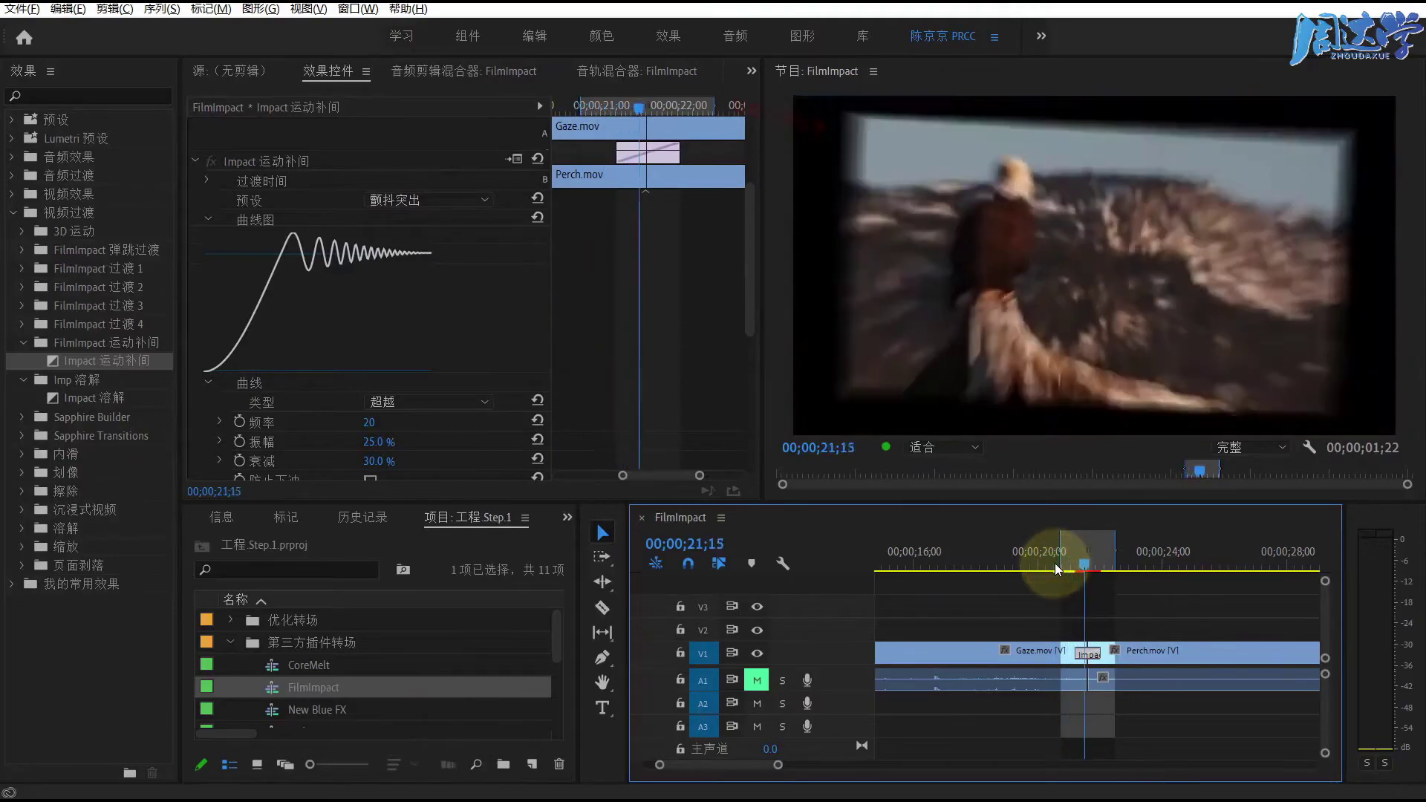
{"action": "left_click", "coordinate": [1090, 569]}
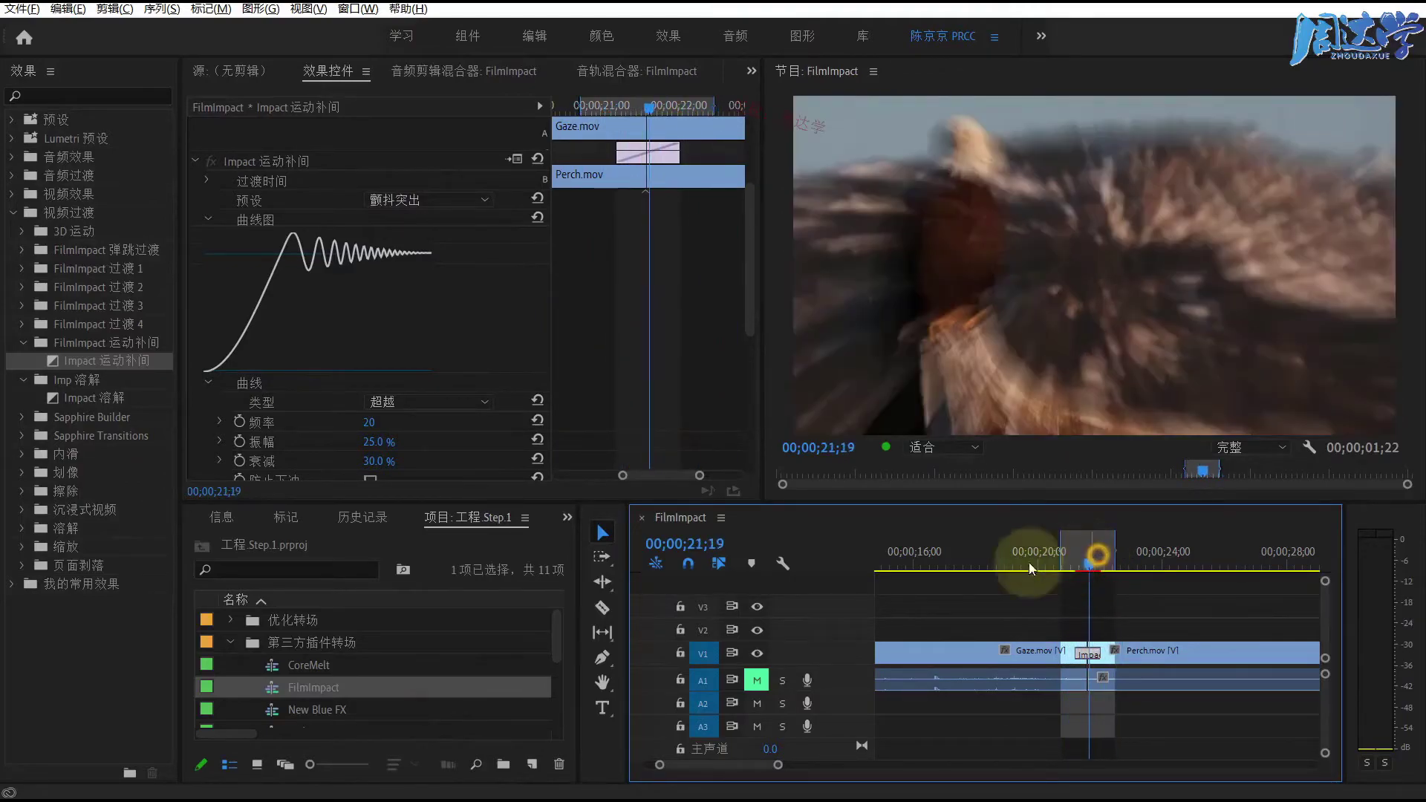
Try the 颤抖倾斜 and then the 颤抖 presets, previewing the transition after each
{"action": "left_click", "coordinate": [413, 203]}
{"action": "left_click", "coordinate": [408, 706]}
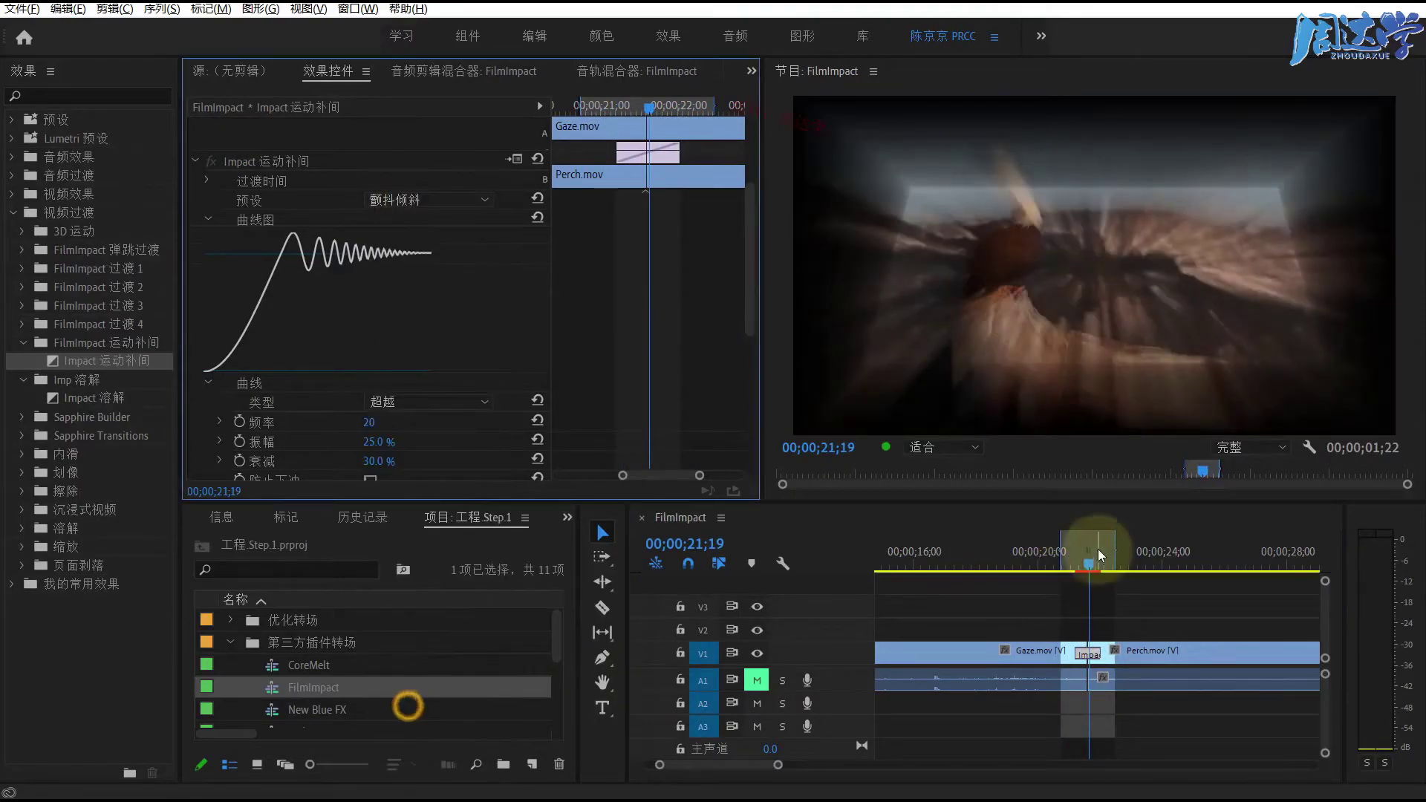
{"action": "left_click", "coordinate": [1051, 554]}
{"action": "key", "text": "space"}
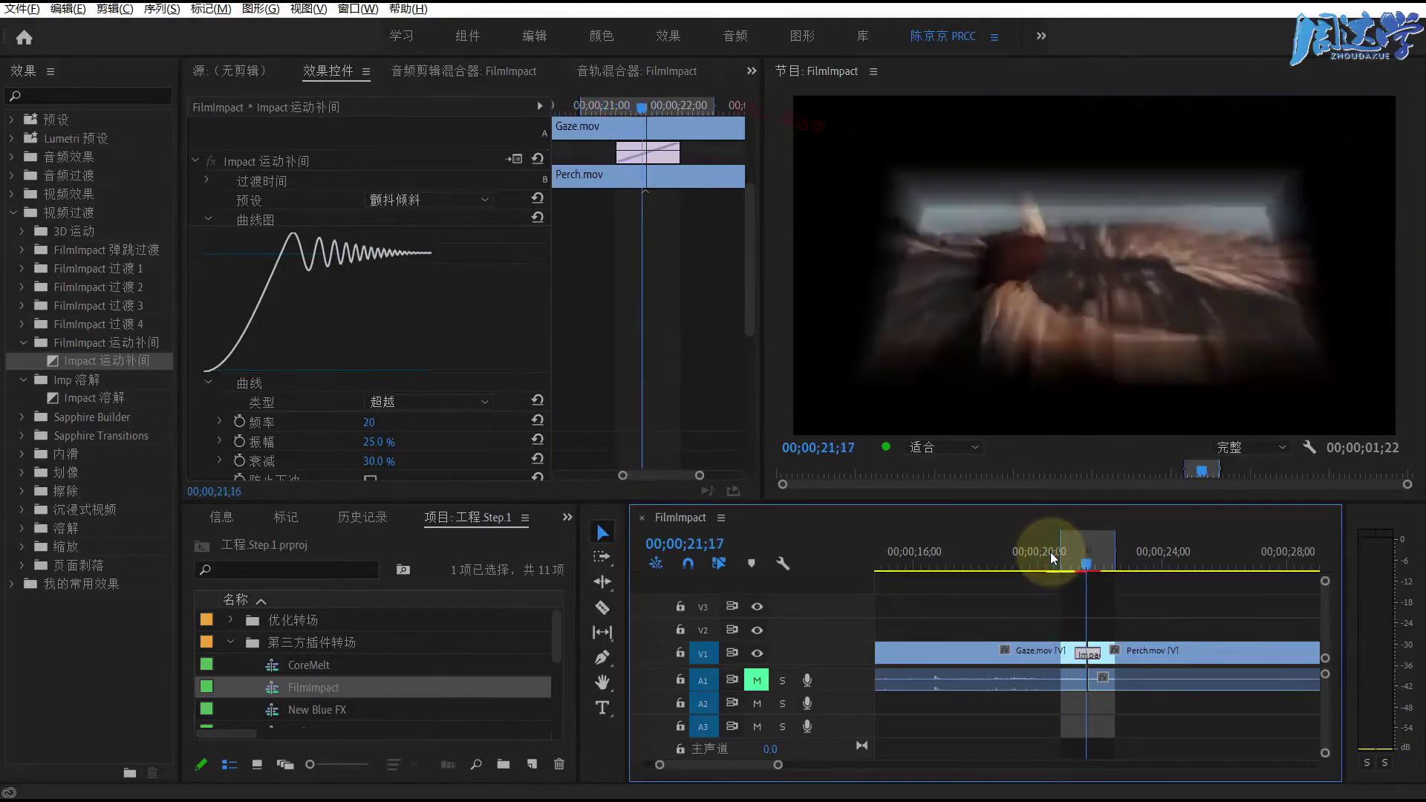
{"action": "left_click", "coordinate": [1053, 557]}
{"action": "left_click", "coordinate": [1083, 552]}
{"action": "left_click", "coordinate": [410, 196]}
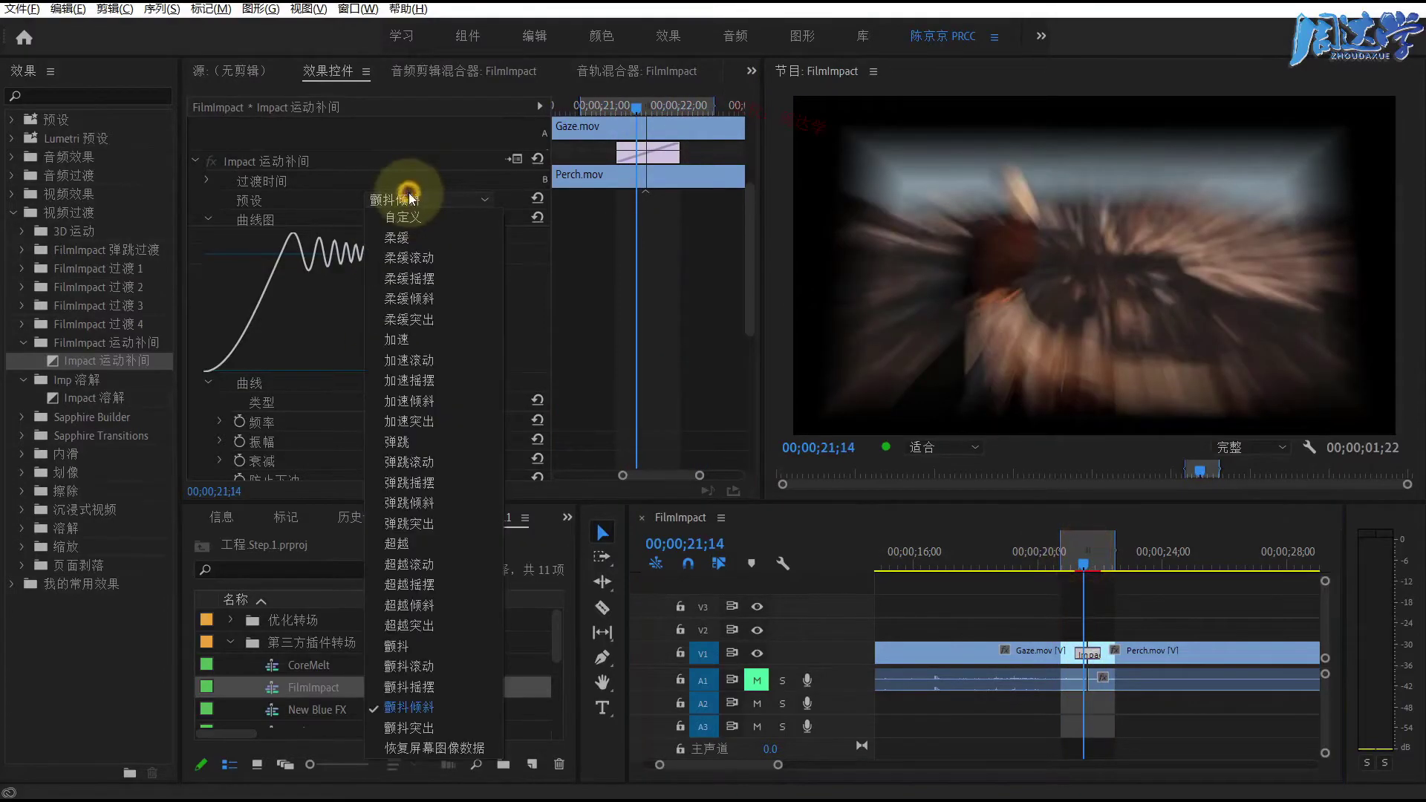
{"action": "left_click", "coordinate": [404, 645]}
{"action": "left_click", "coordinate": [1054, 557]}
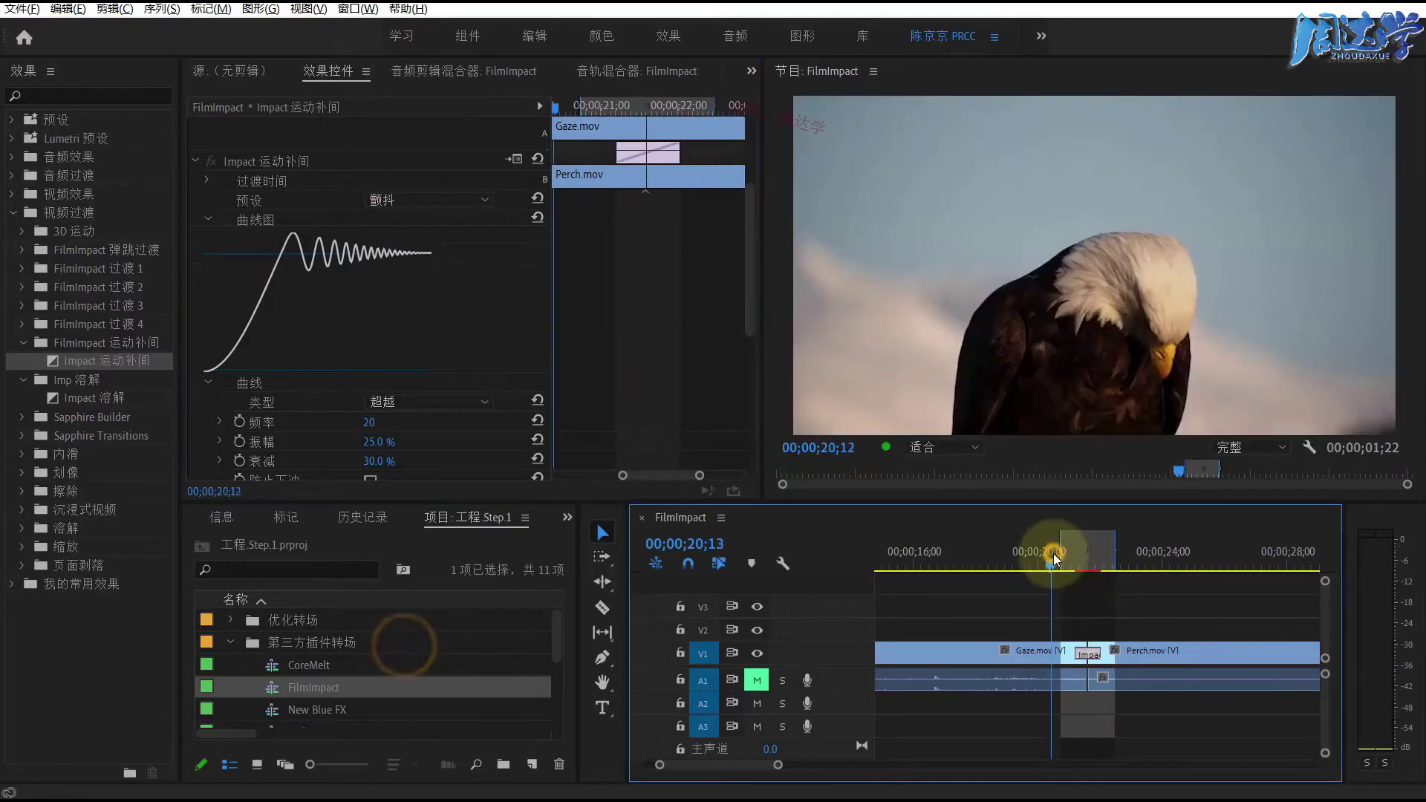
{"action": "left_click_drag", "start_coordinate": [1053, 554], "coordinate": [1092, 556]}
Try the 超越滚动 and then the 弹跳滚动 presets, previewing the transition after each
{"action": "left_click", "coordinate": [417, 200]}
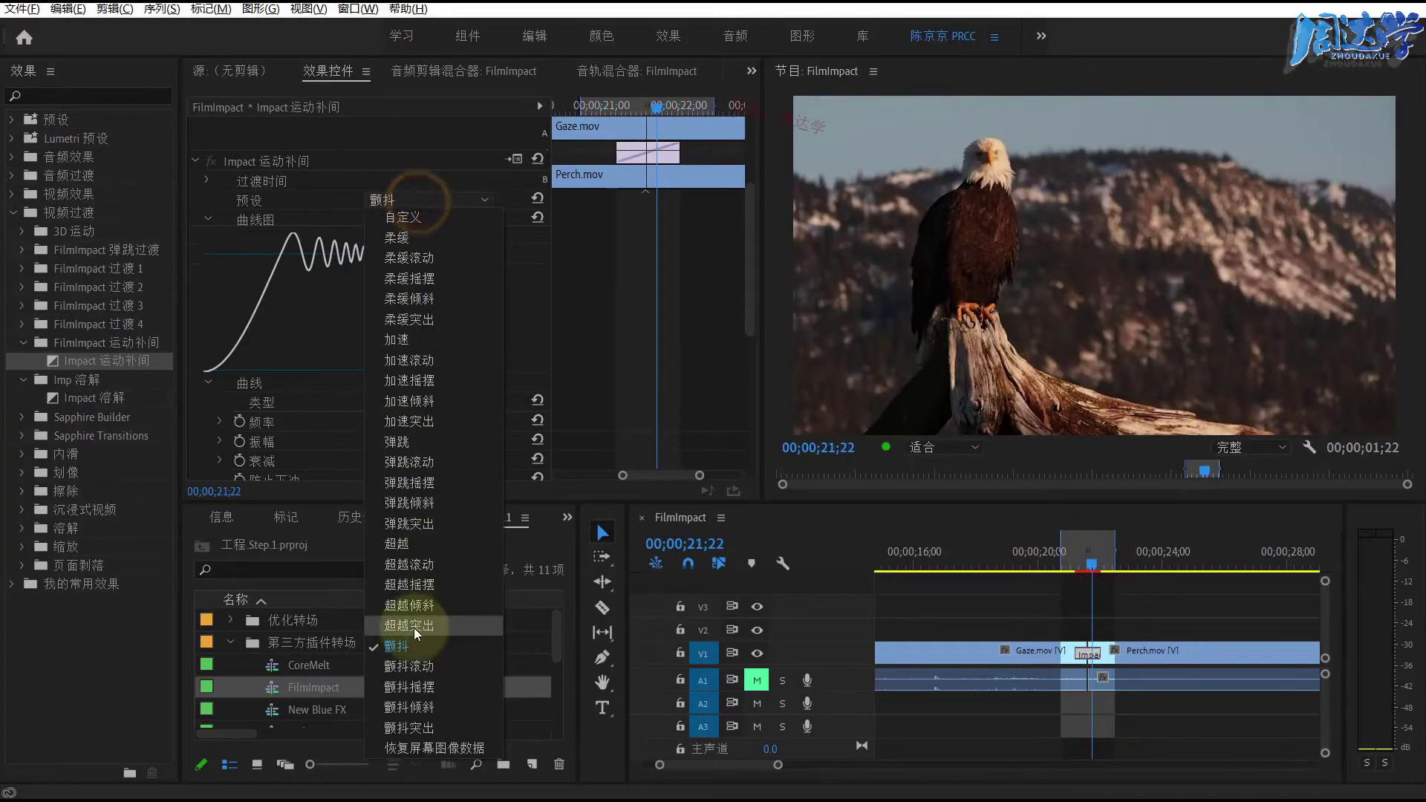
{"action": "left_click", "coordinate": [403, 563]}
{"action": "mouse_move", "coordinate": [1092, 559]}
{"action": "left_mouse_down"}
{"action": "mouse_move", "coordinate": [1052, 557]}
{"action": "mouse_move", "coordinate": [1086, 559]}
{"action": "left_mouse_up"}
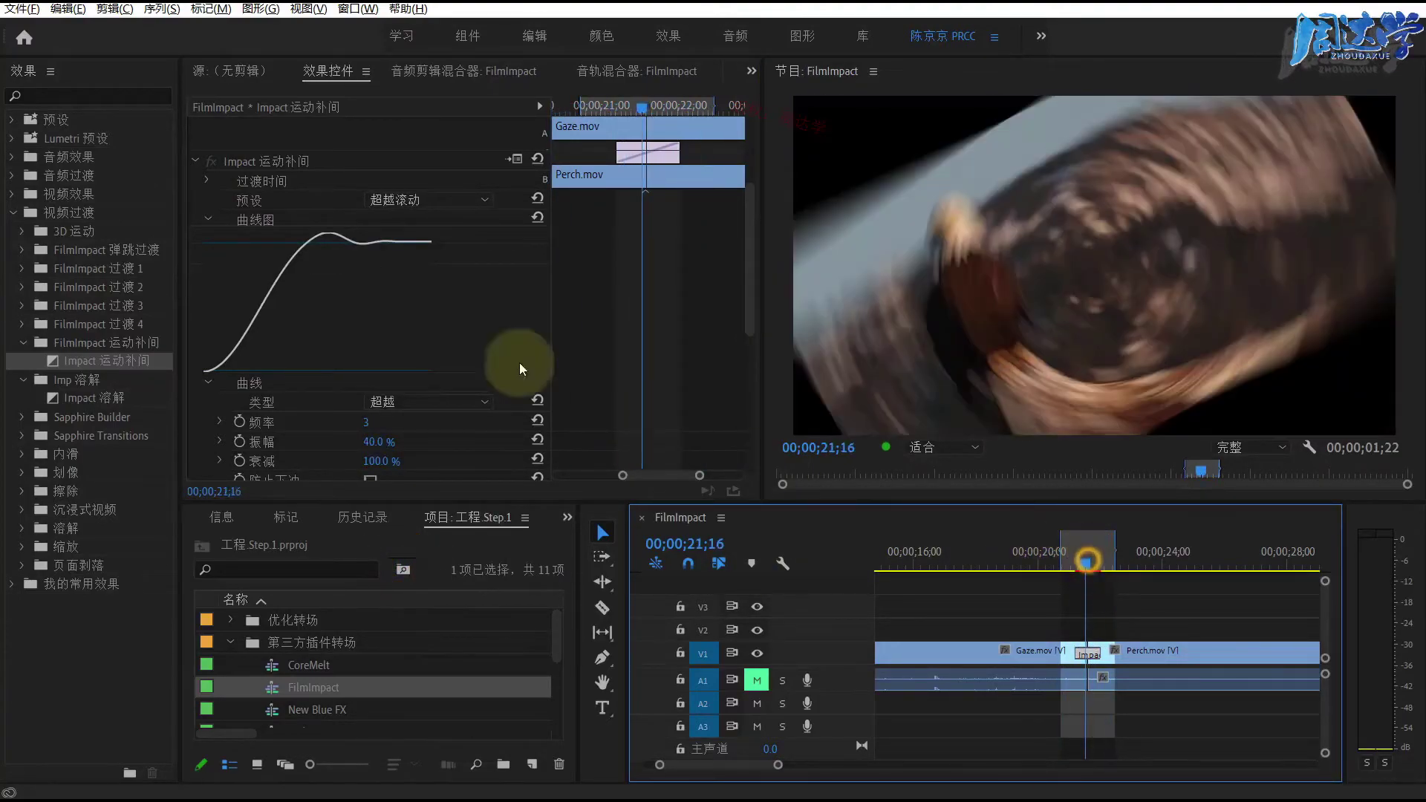
{"action": "left_click", "coordinate": [403, 202]}
{"action": "left_click", "coordinate": [399, 465]}
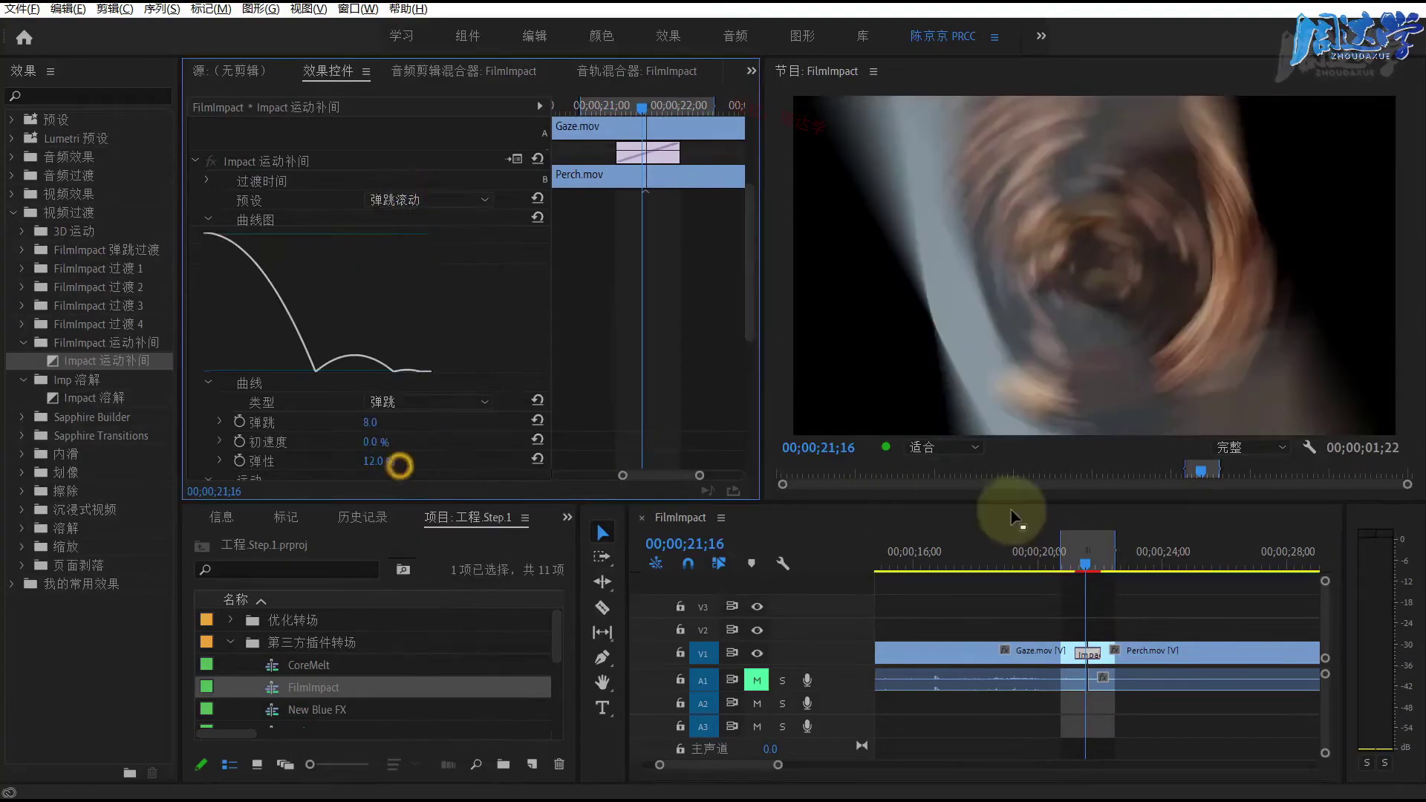
{"action": "left_click", "coordinate": [1059, 566]}
{"action": "key", "text": "space"}
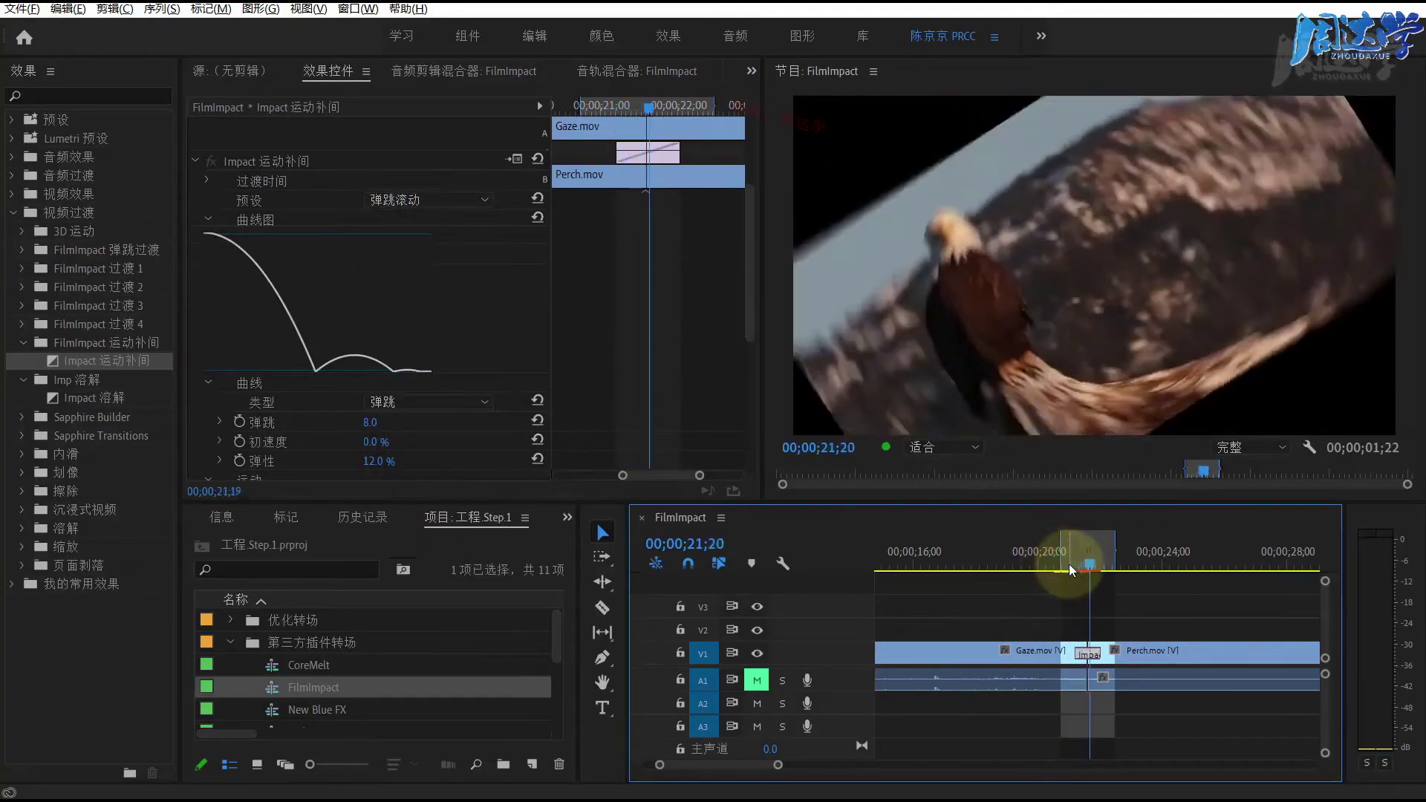
{"action": "left_click", "coordinate": [1086, 564]}
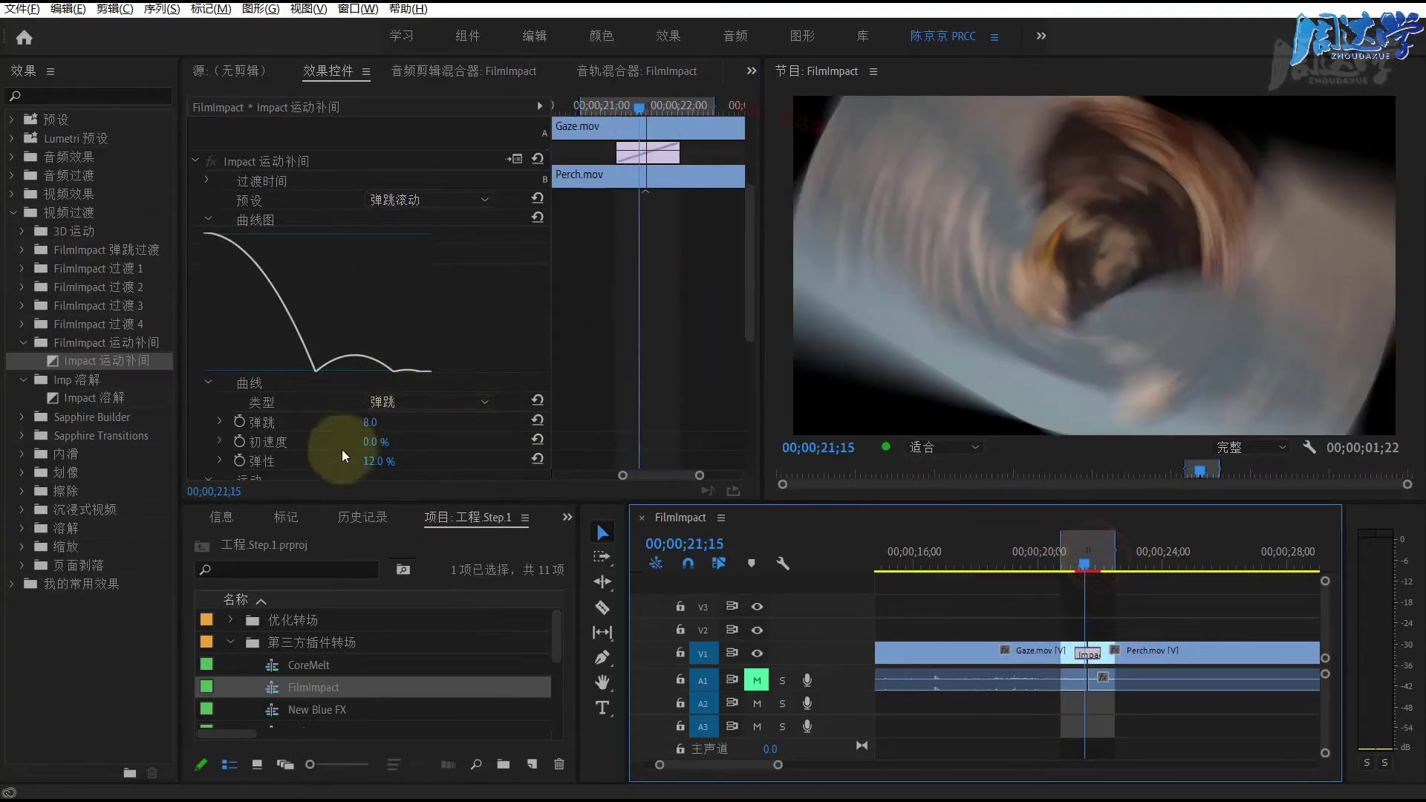
Switch the preset to 加速摇摆 and play the transition
{"action": "left_click", "coordinate": [401, 199]}
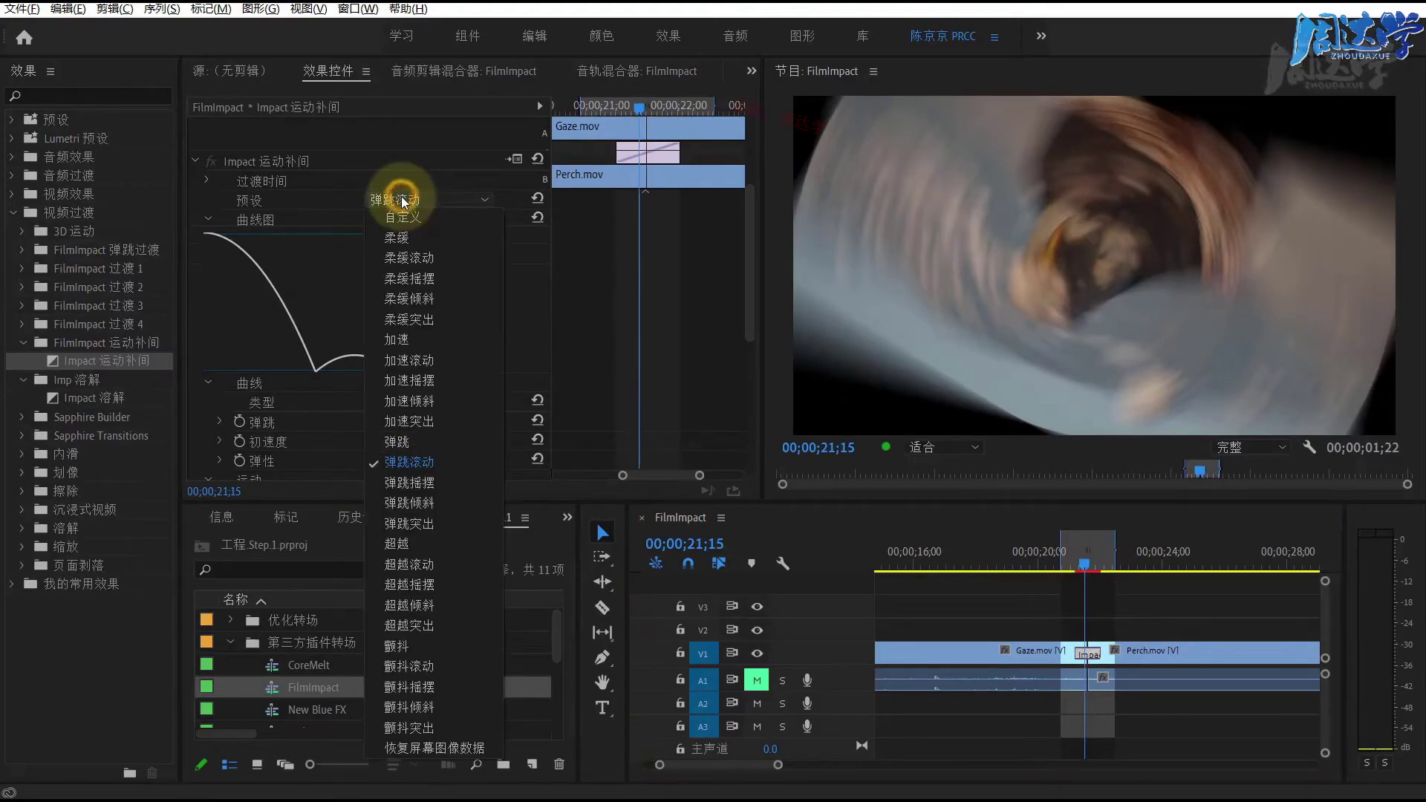
{"action": "left_click", "coordinate": [399, 382]}
{"action": "left_click", "coordinate": [1053, 562]}
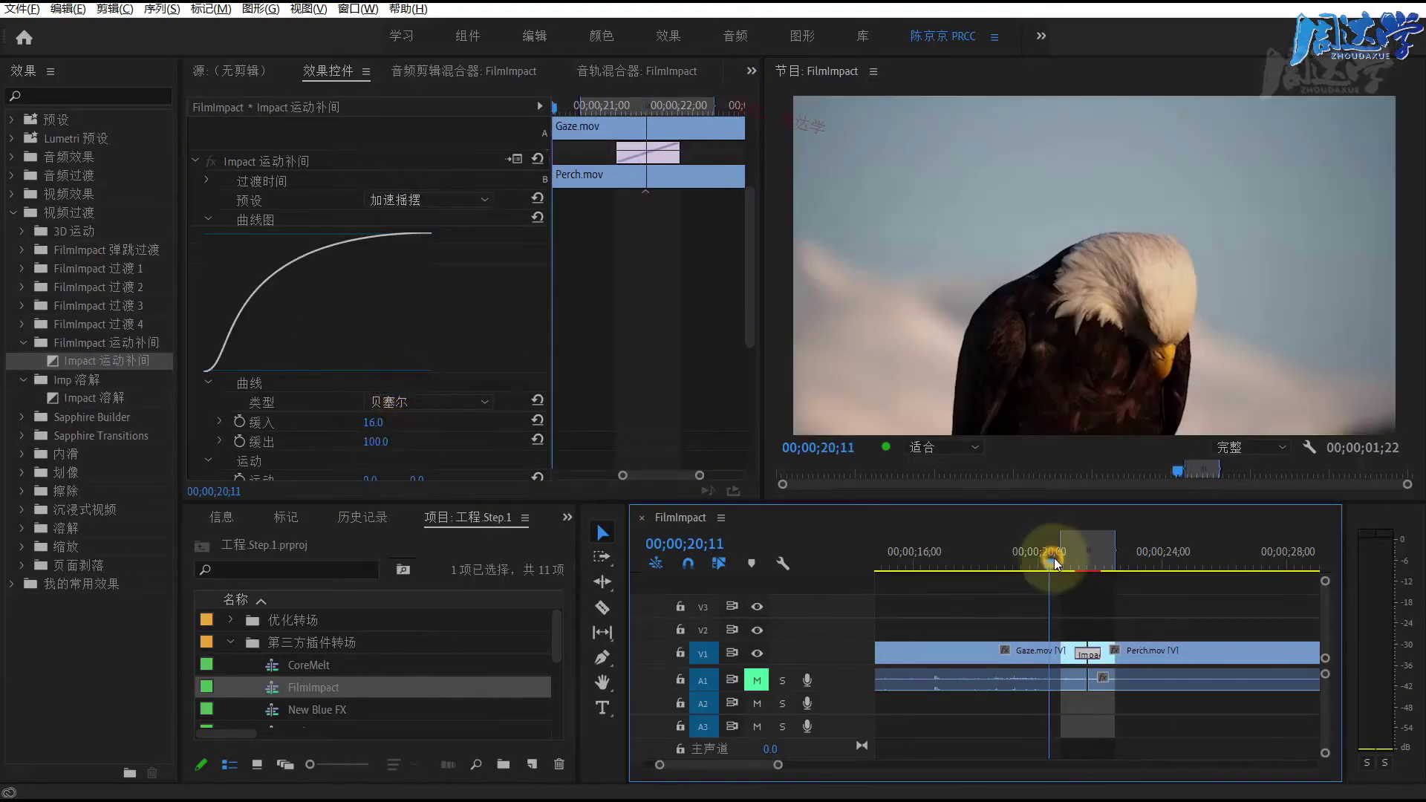
{"action": "key", "text": "space"}
Increase the tween's Y rotation and change 移动 from -150.0 to -106.0
{"action": "left_click_drag", "start_coordinate": [1073, 569], "coordinate": [1084, 564]}
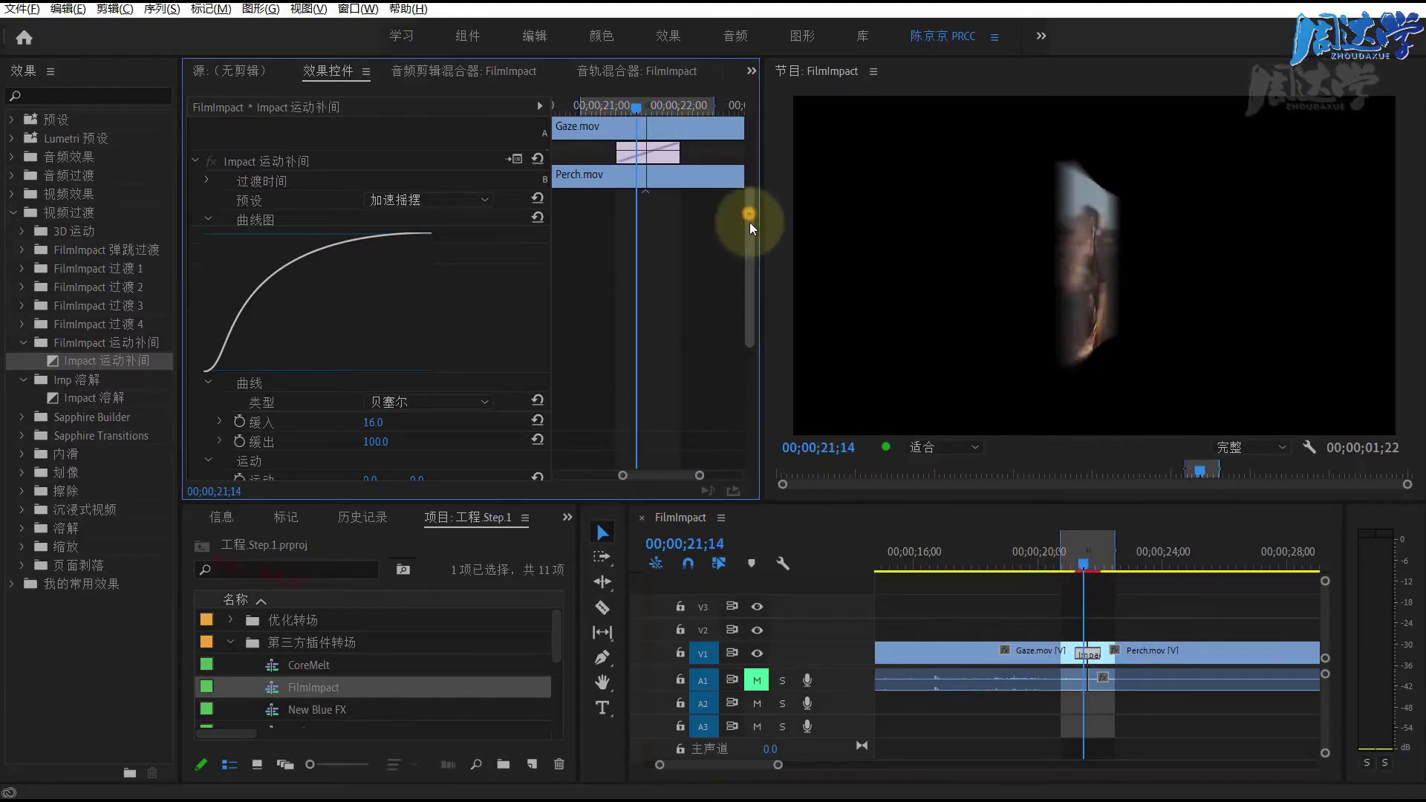
{"action": "left_click_drag", "start_coordinate": [750, 221], "coordinate": [755, 266]}
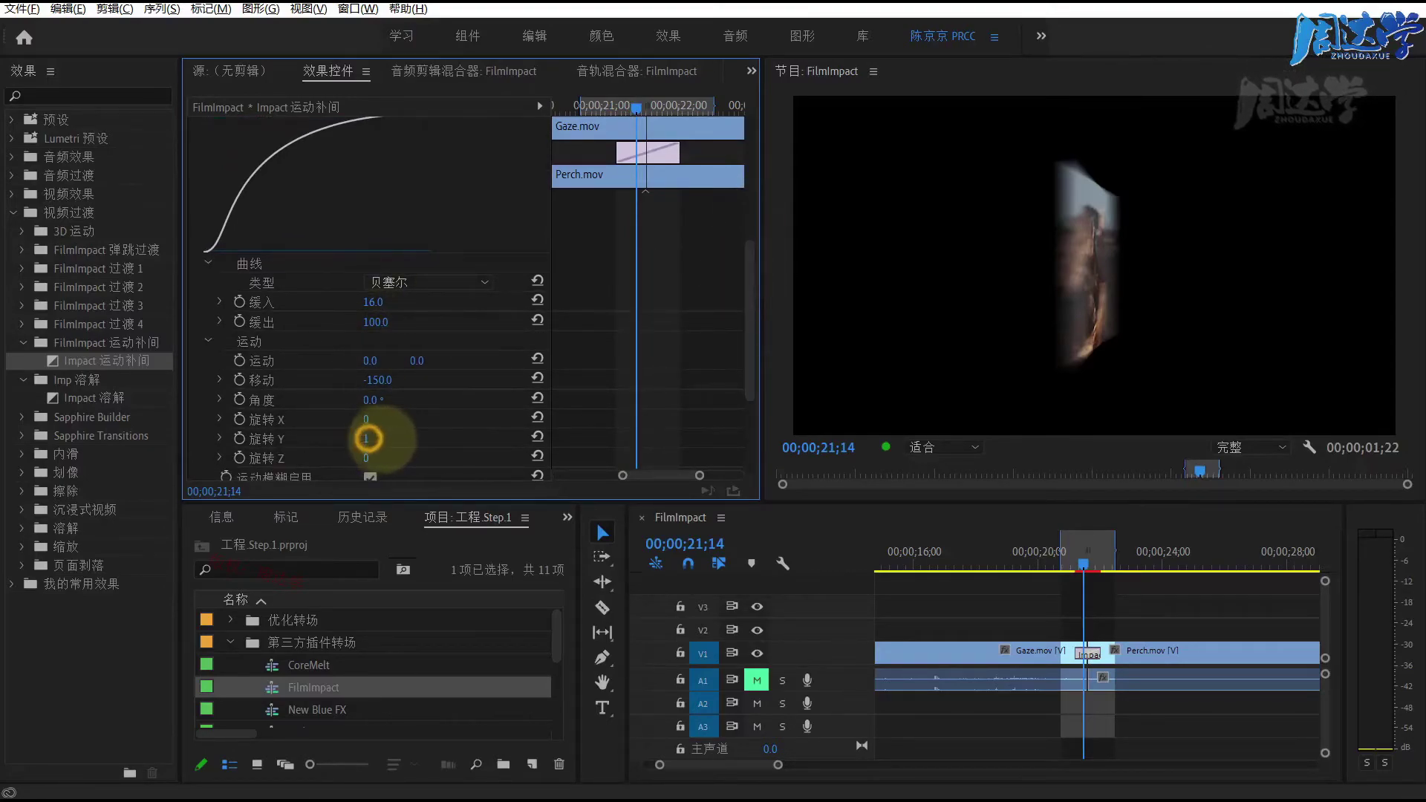
{"action": "left_click_drag", "start_coordinate": [366, 438], "coordinate": [401, 440]}
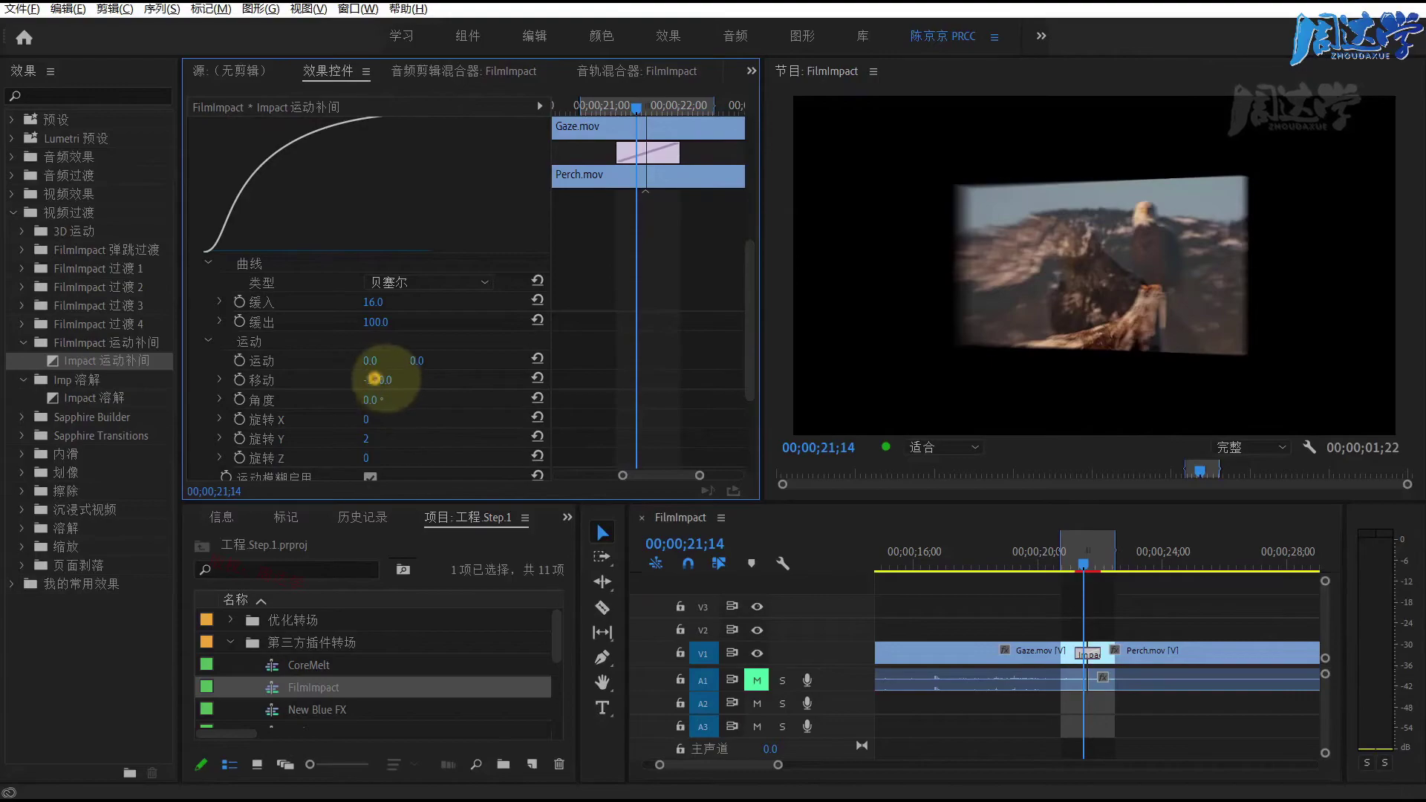
{"action": "left_click_drag", "start_coordinate": [377, 379], "coordinate": [410, 380]}
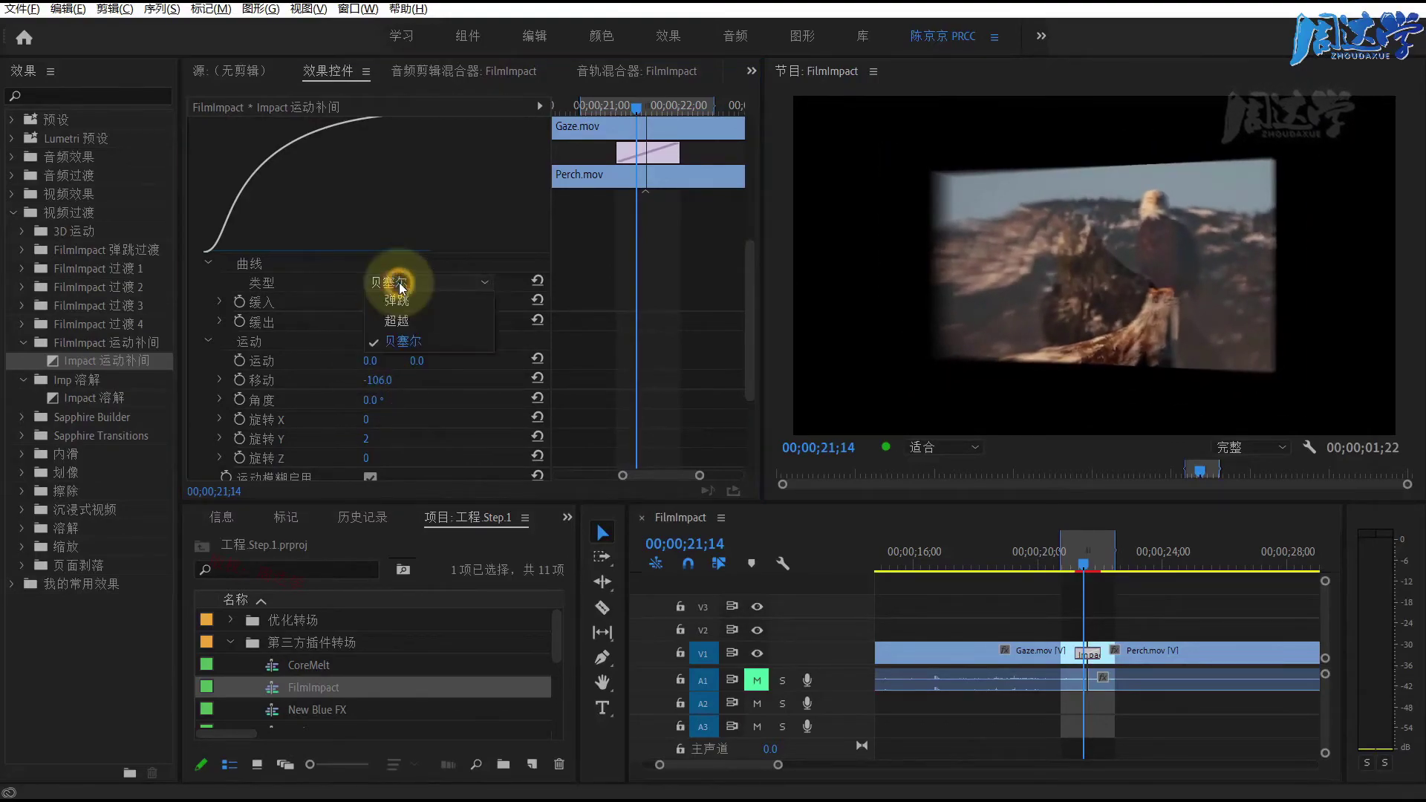
{"action": "left_click_drag", "start_coordinate": [751, 352], "coordinate": [749, 324]}
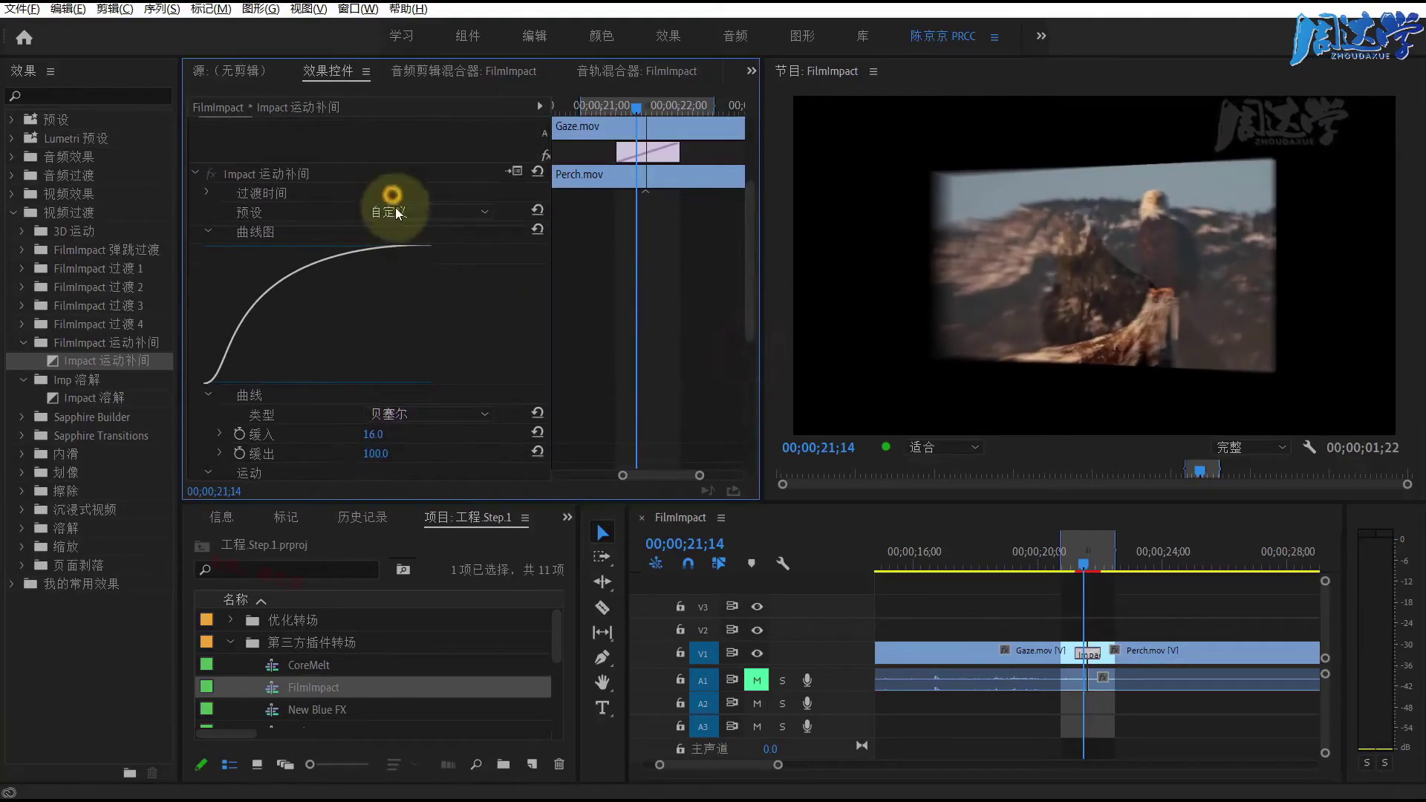
Set the Impact 运动补间 preset to 加速滚动 and scrub through it
{"action": "left_click", "coordinate": [394, 212]}
{"action": "left_click", "coordinate": [403, 373]}
{"action": "left_click_drag", "start_coordinate": [1051, 567], "coordinate": [1086, 564]}
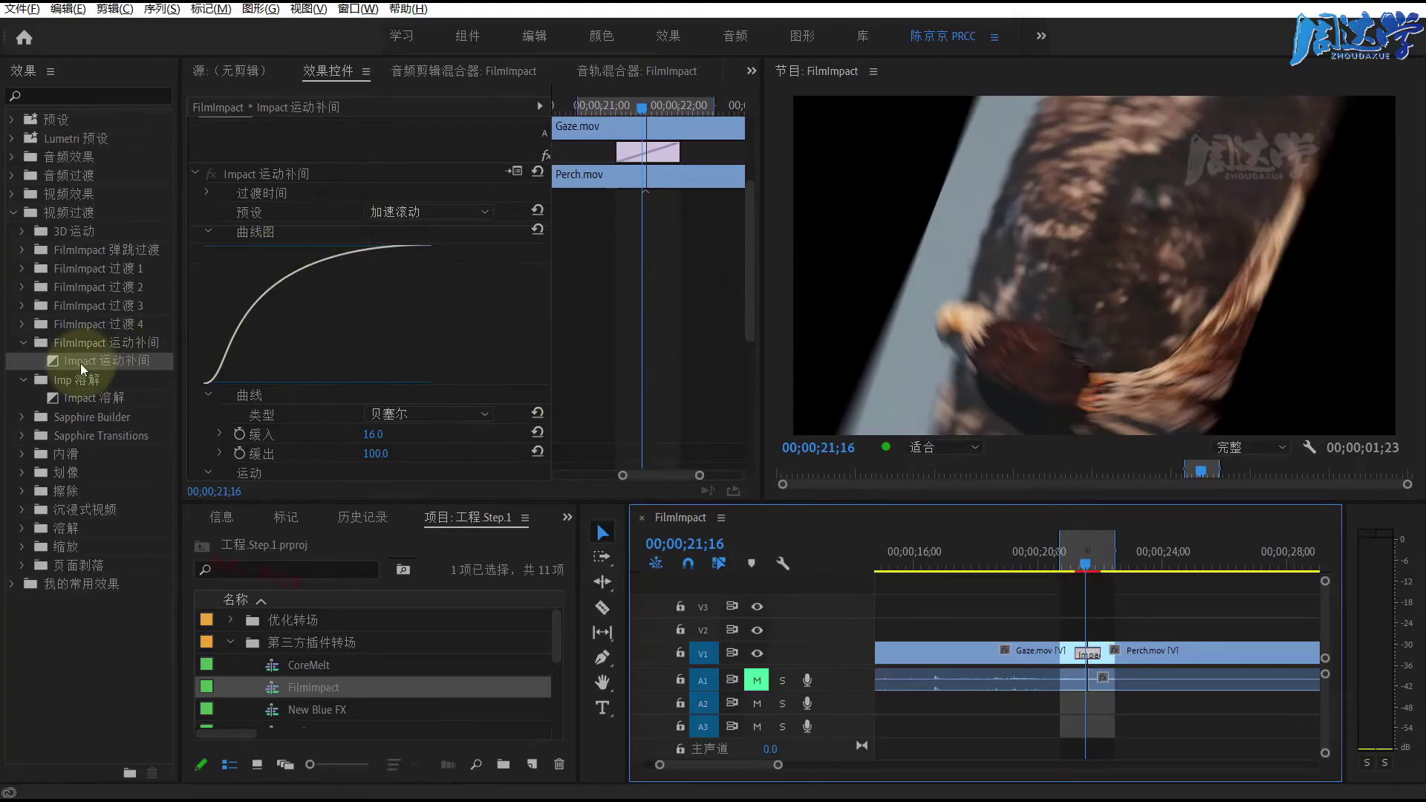
Drag Impact 溶解 onto the V1 cut, replacing Impact 运动补间
{"action": "left_click", "coordinate": [22, 343]}
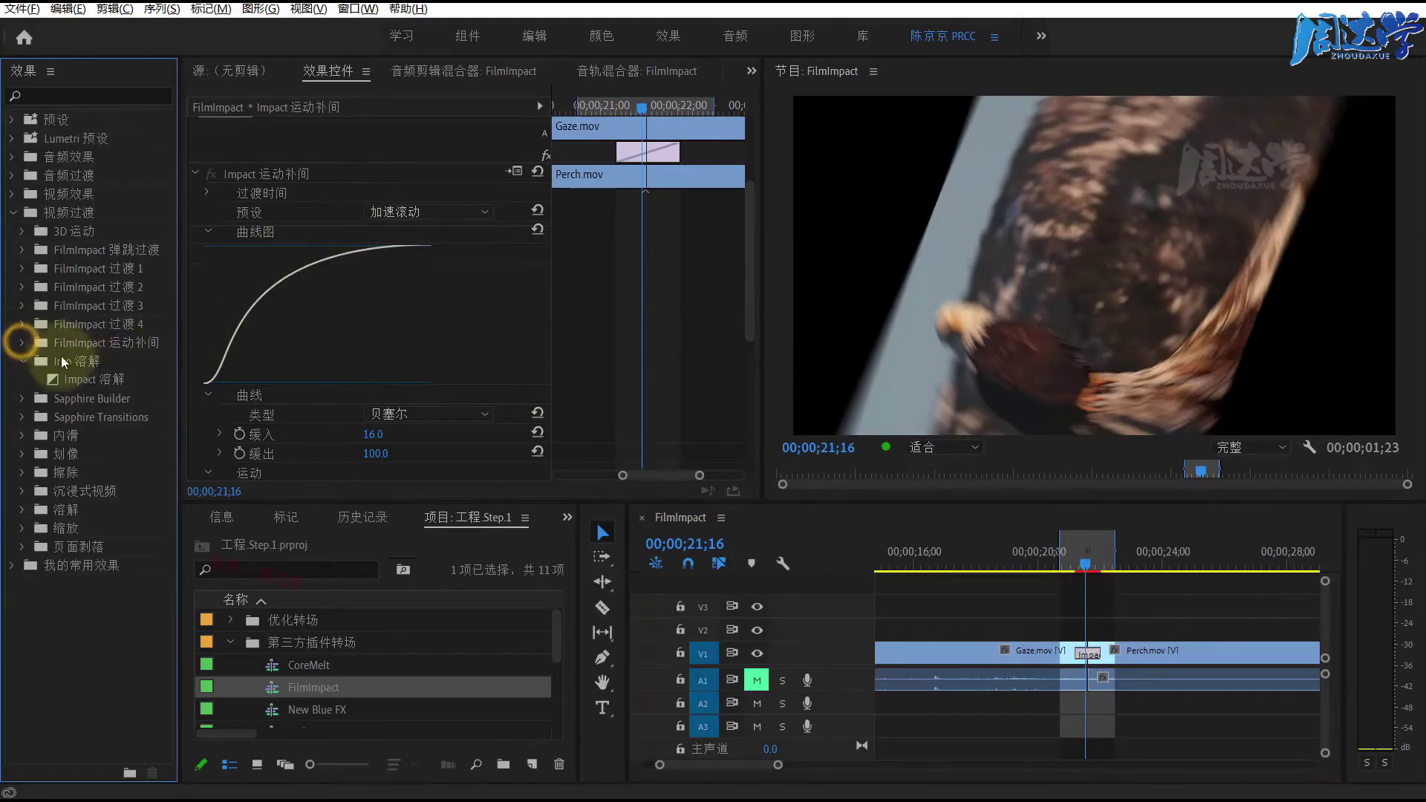
{"action": "left_click", "coordinate": [79, 378]}
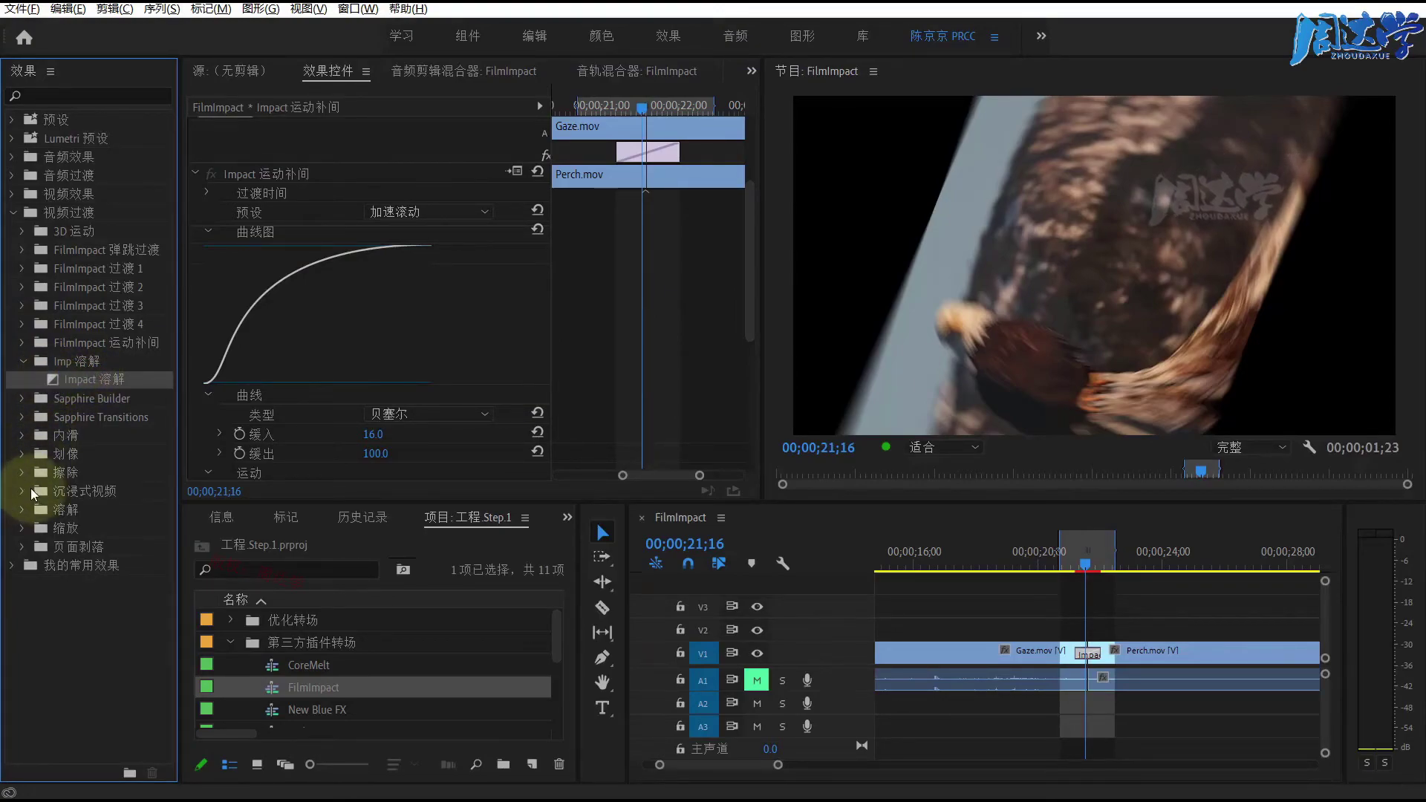
{"action": "left_click", "coordinate": [19, 511]}
{"action": "left_click", "coordinate": [89, 546]}
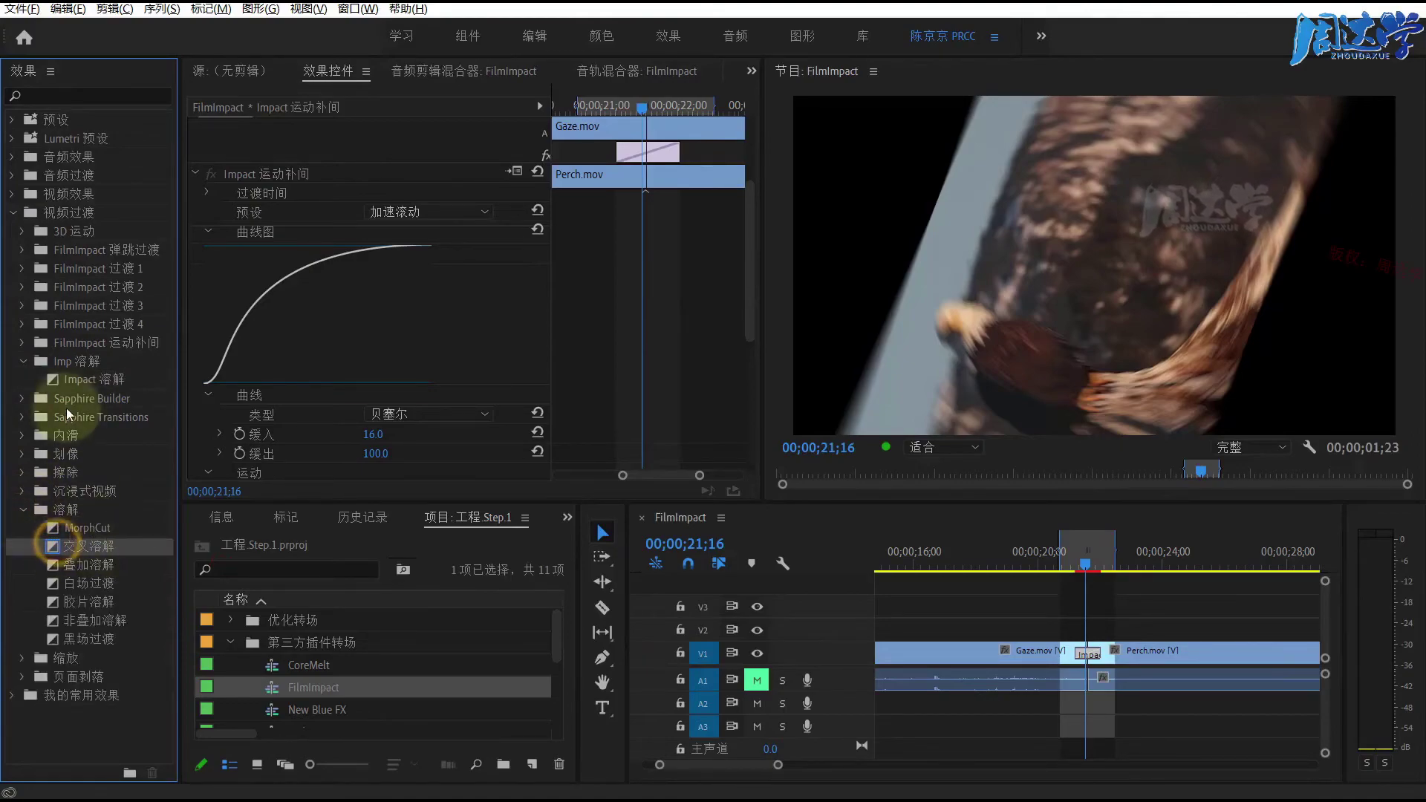
{"action": "left_click_drag", "start_coordinate": [75, 373], "coordinate": [1090, 657]}
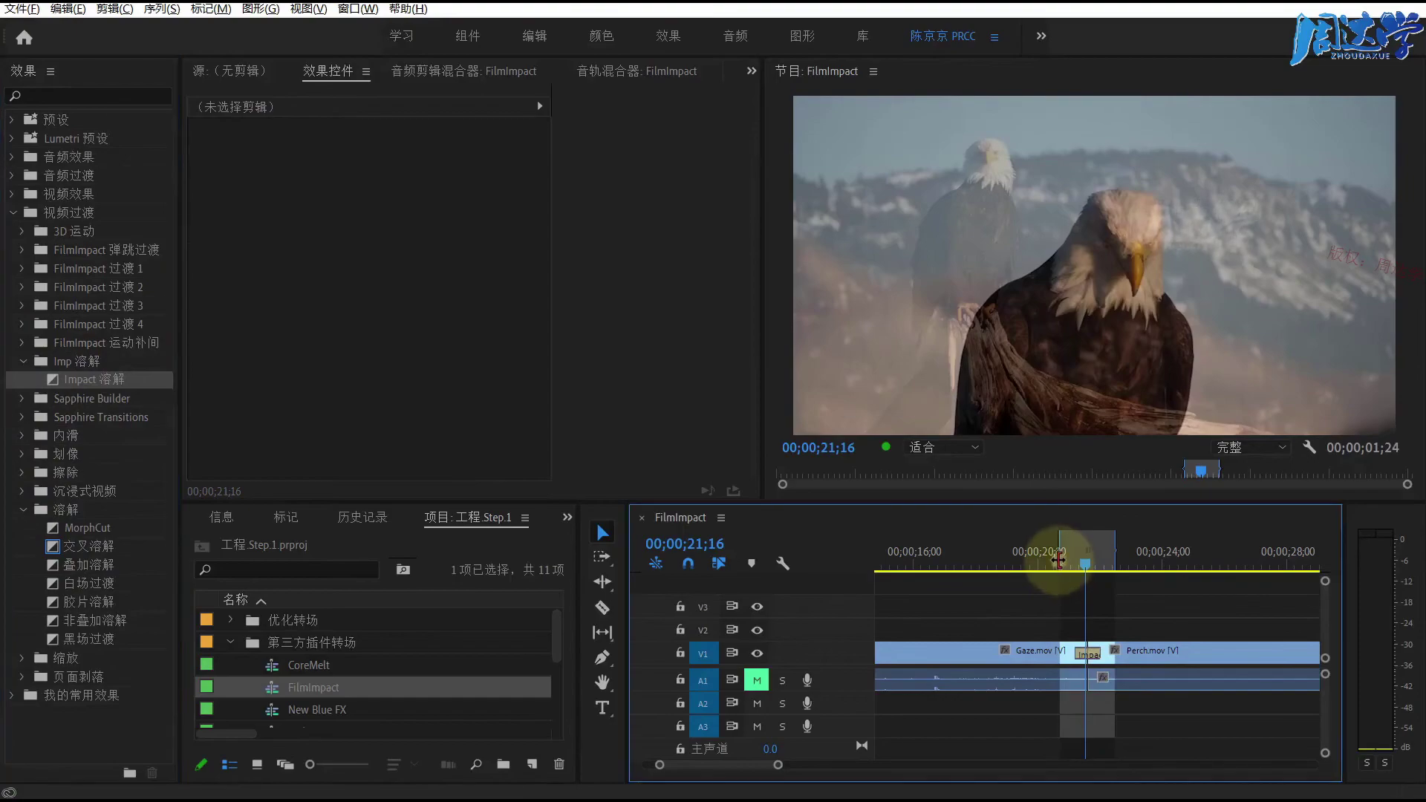
Scrub the dissolve and display its Impact 溶解 settings down to 曲线控制
{"action": "left_click", "coordinate": [1062, 562]}
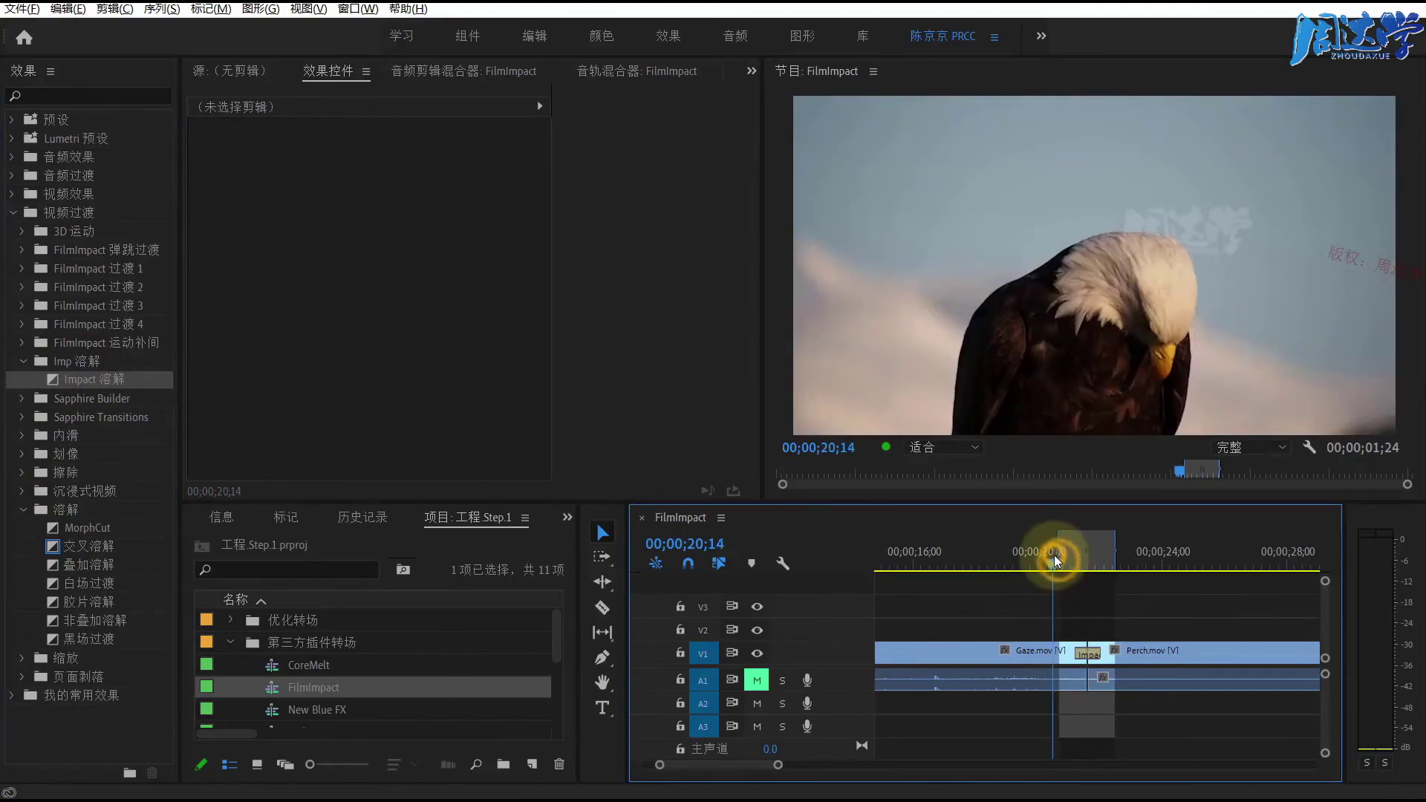
{"action": "left_click_drag", "start_coordinate": [1058, 562], "coordinate": [1093, 557]}
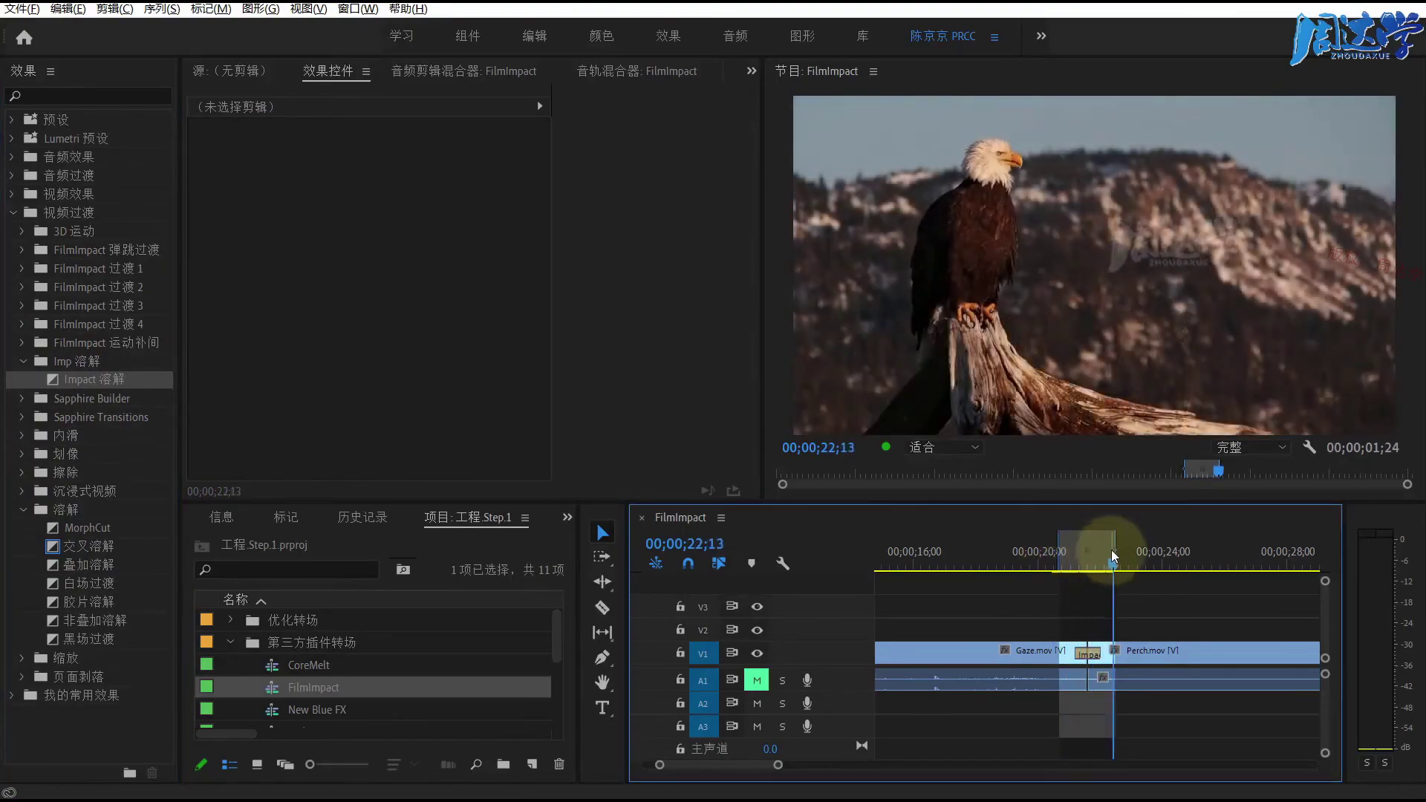
{"action": "left_click", "coordinate": [1088, 654]}
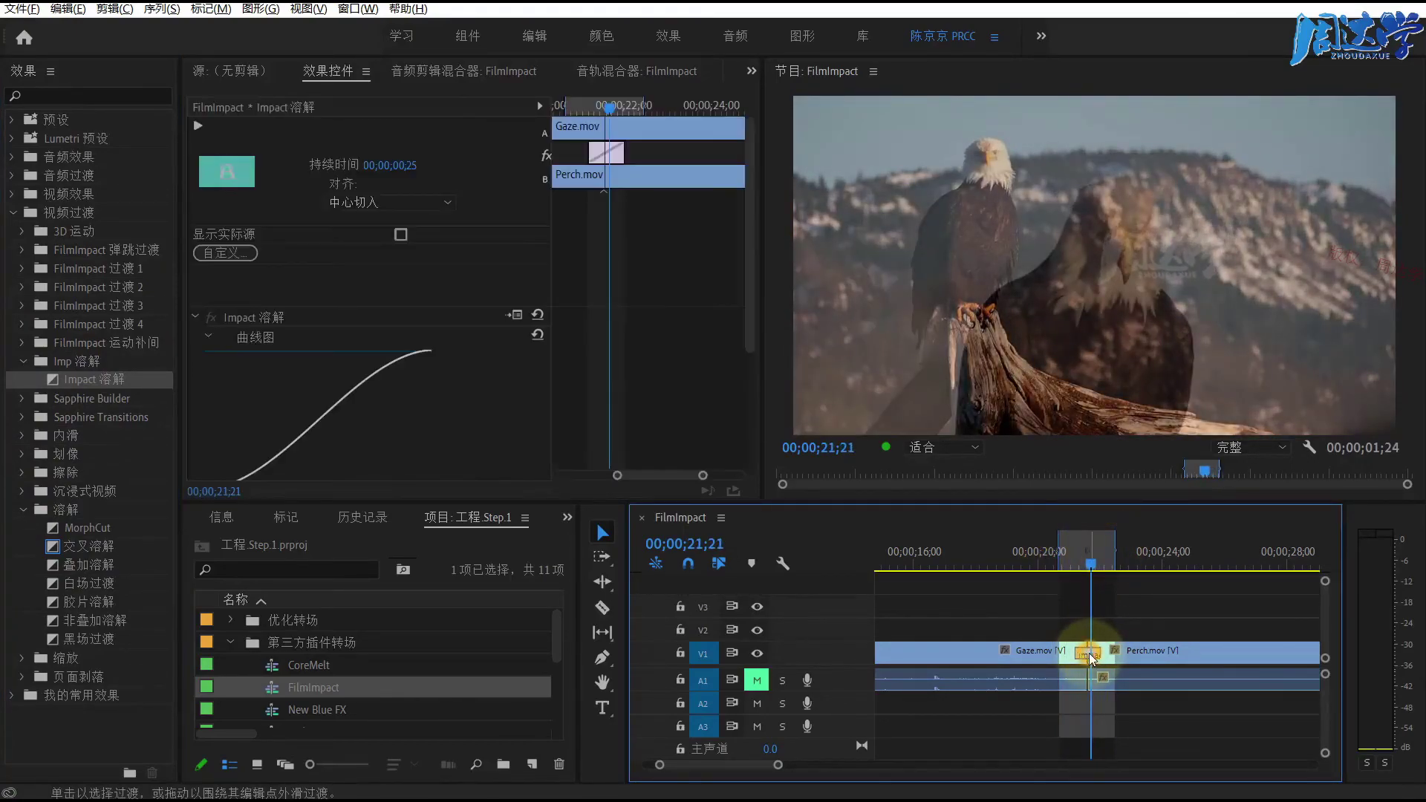
{"action": "left_click_drag", "start_coordinate": [749, 191], "coordinate": [752, 258]}
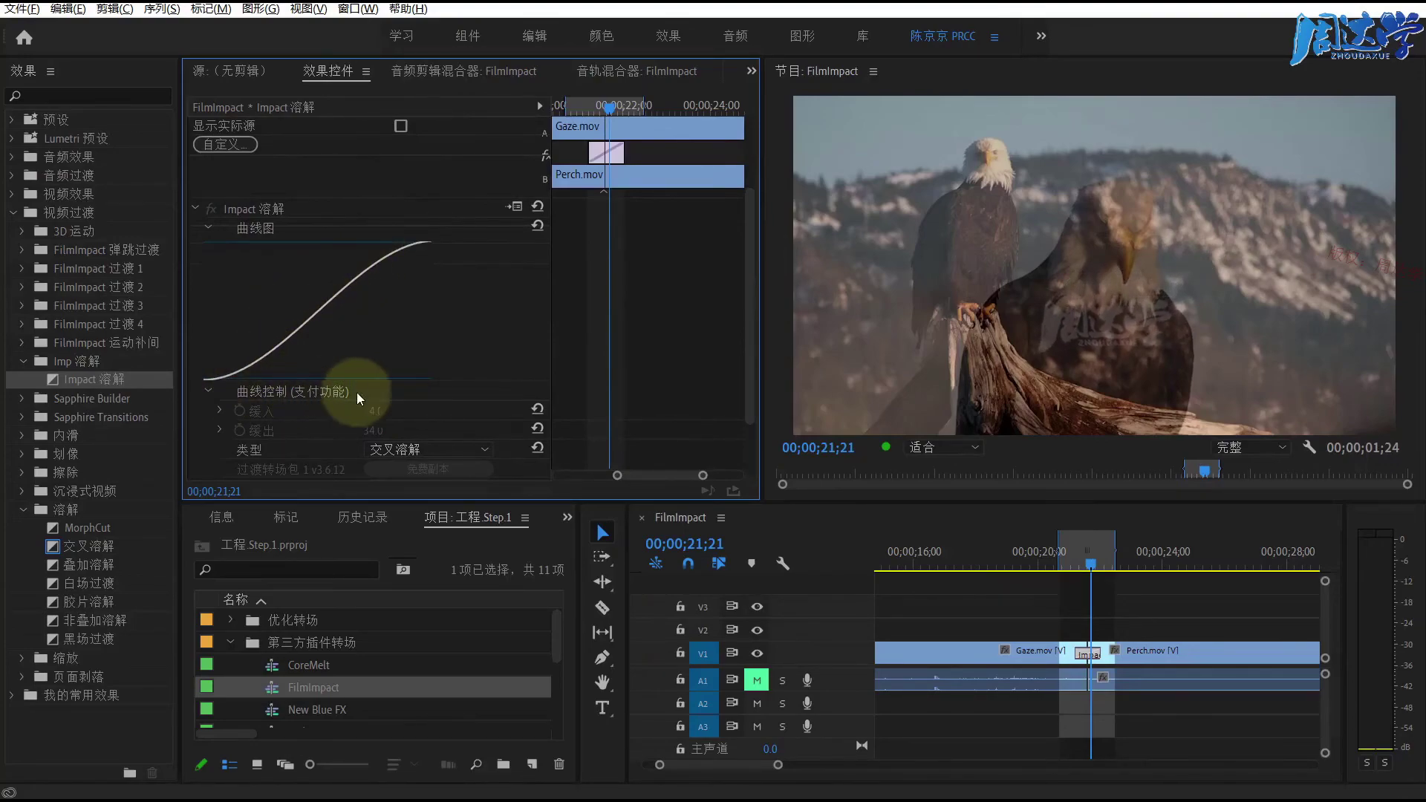
Change the dissolve type to 胶片溶解 and play it
{"action": "left_click", "coordinate": [390, 451]}
{"action": "left_click", "coordinate": [398, 484]}
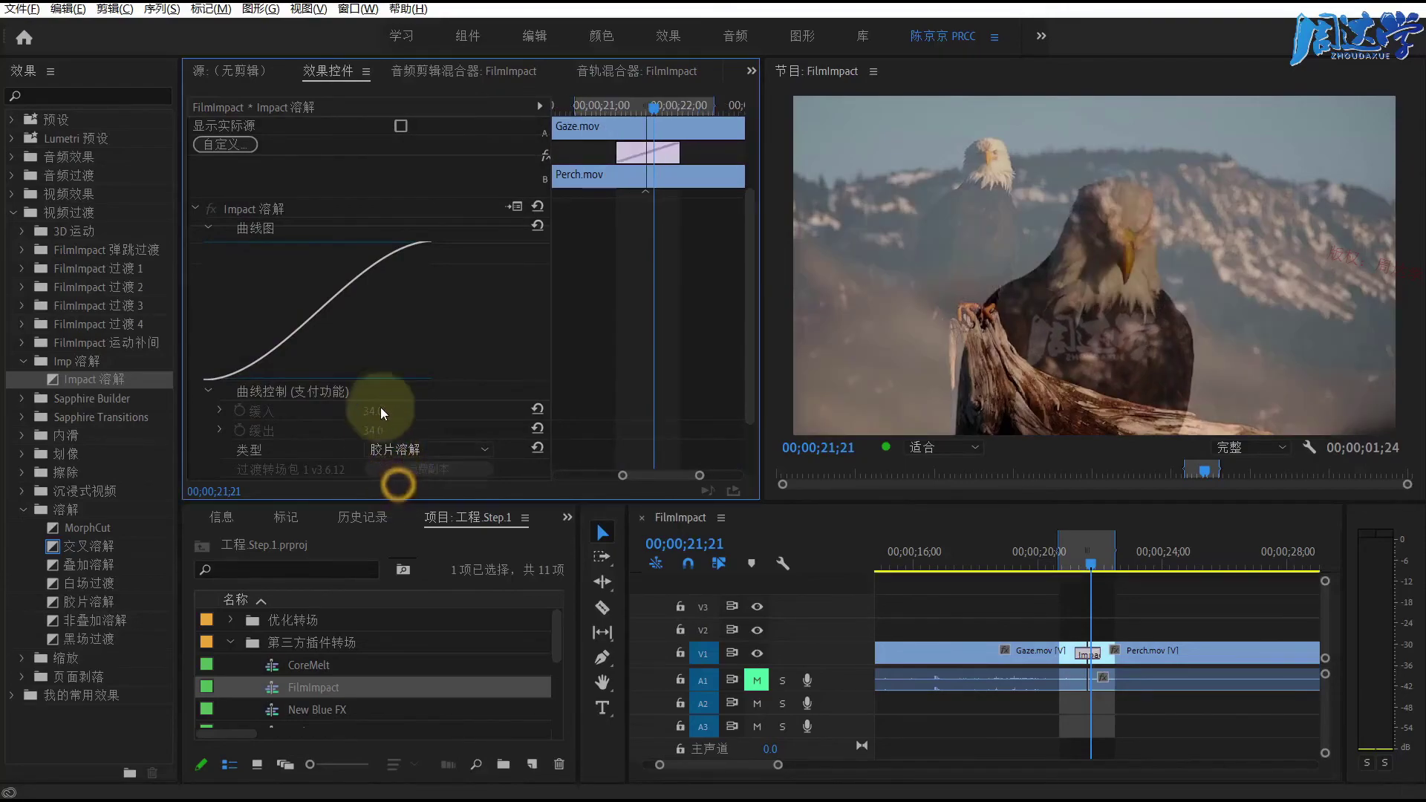
{"action": "left_click", "coordinate": [1053, 551]}
{"action": "key", "text": "space"}
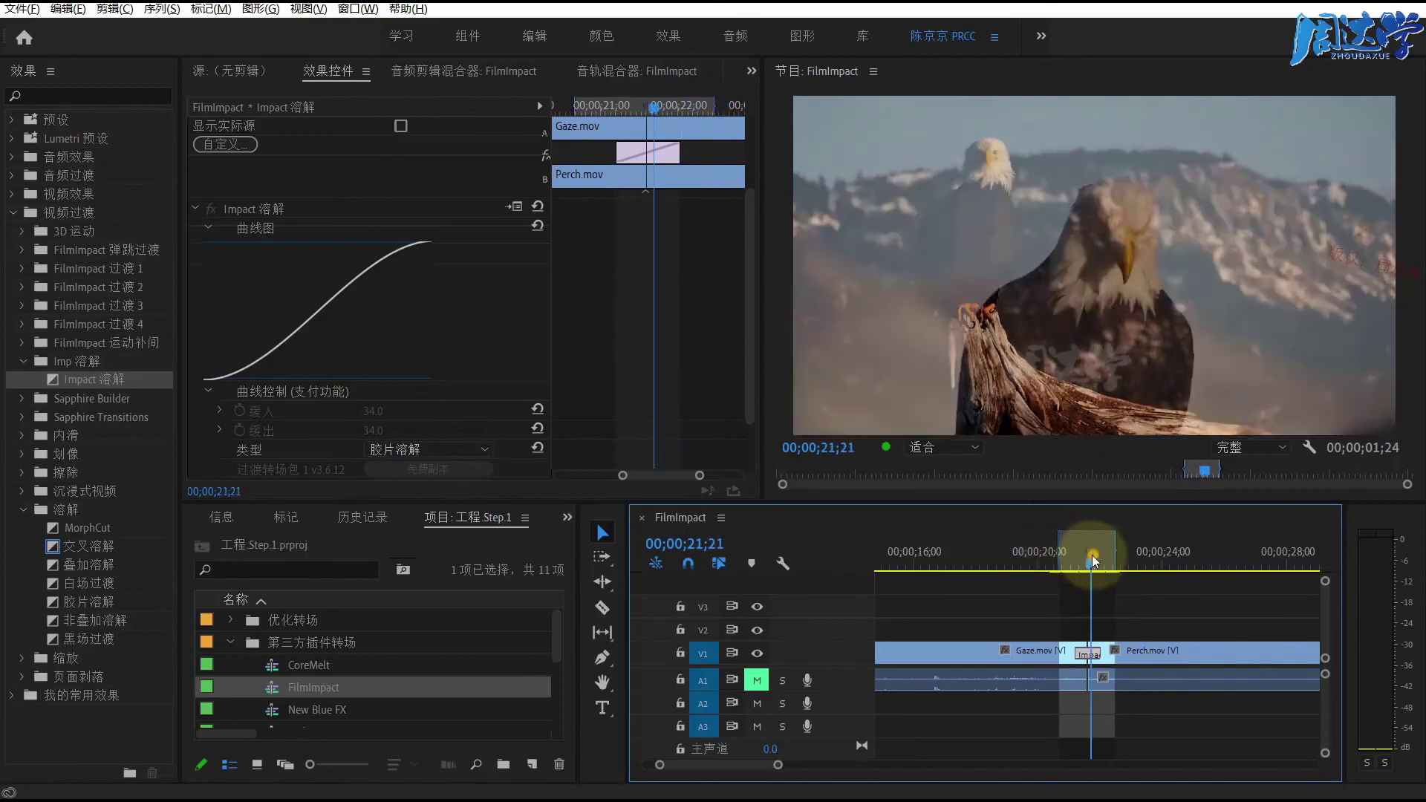
{"action": "left_click", "coordinate": [1087, 553]}
Return the dissolve type to 交叉溶解 and collapse the Imp 溶解 effects folder
{"action": "left_click", "coordinate": [407, 450]}
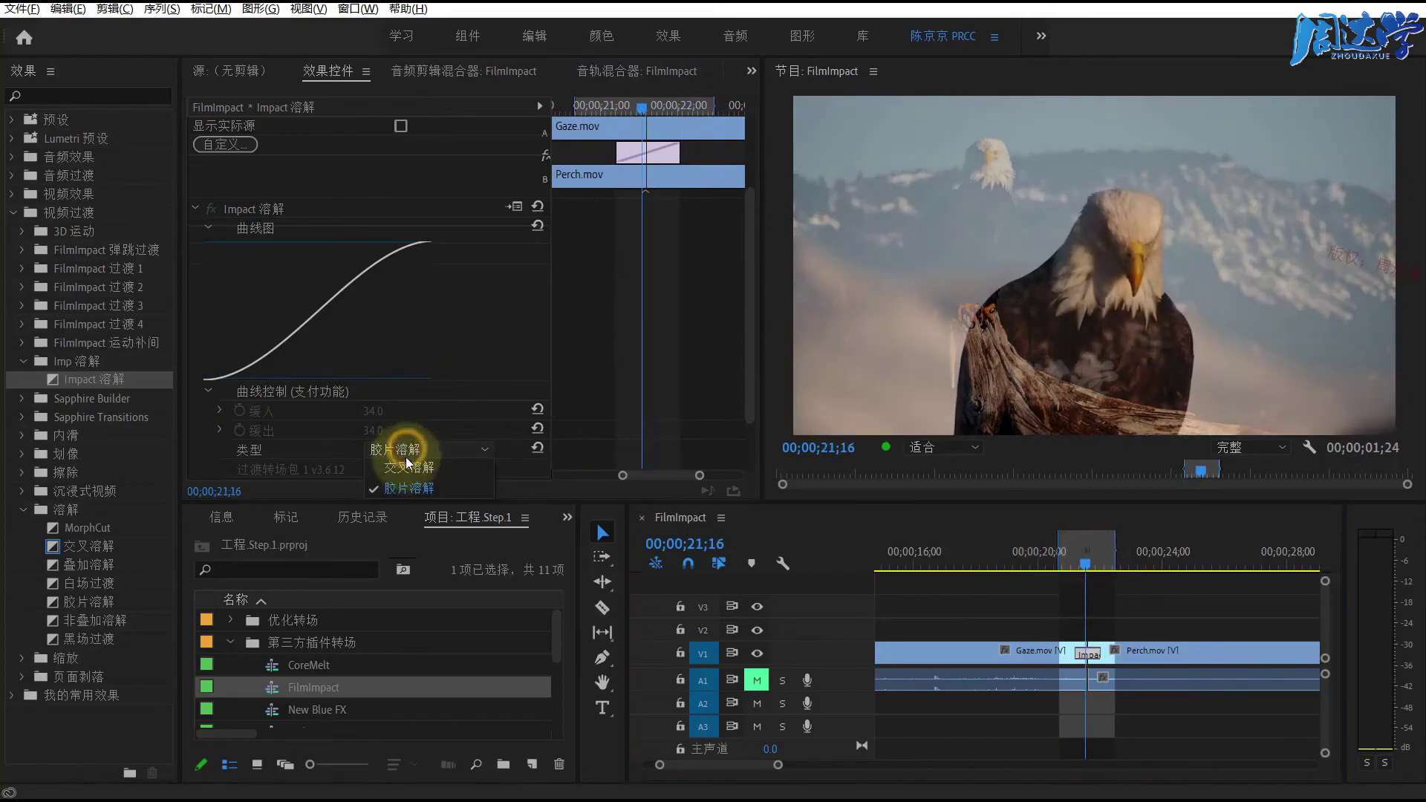
{"action": "left_click", "coordinate": [405, 465]}
{"action": "left_click_drag", "start_coordinate": [1031, 557], "coordinate": [1096, 558]}
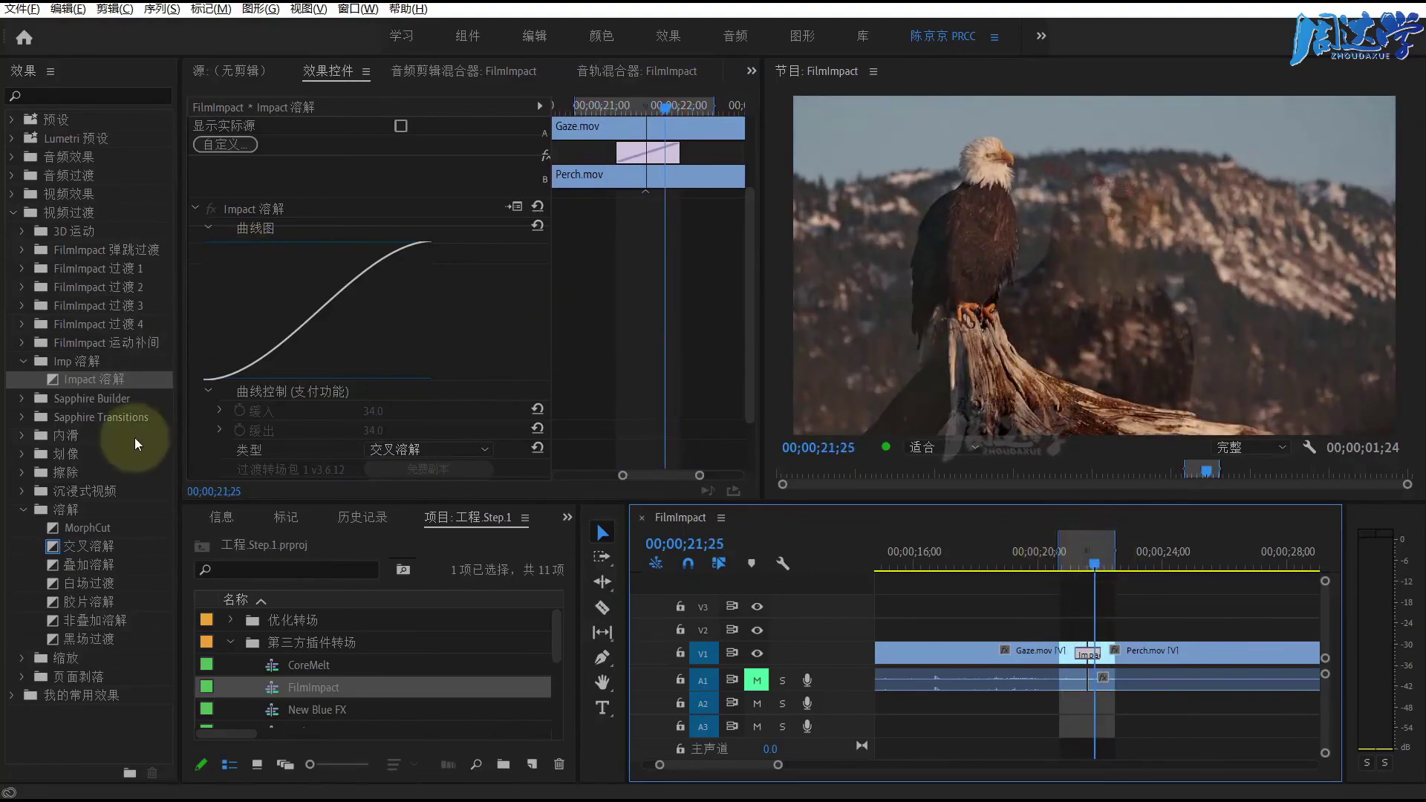
{"action": "left_click", "coordinate": [25, 362]}
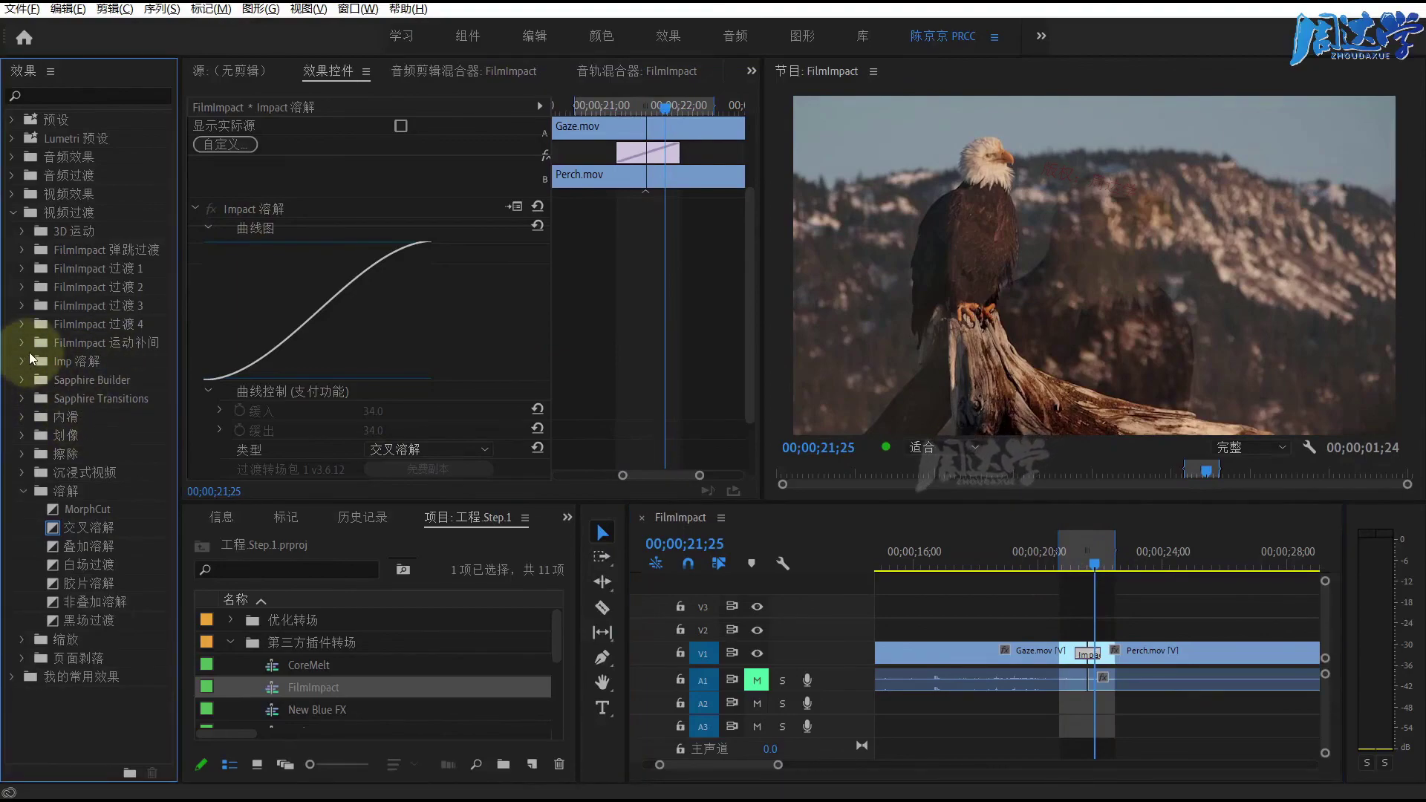